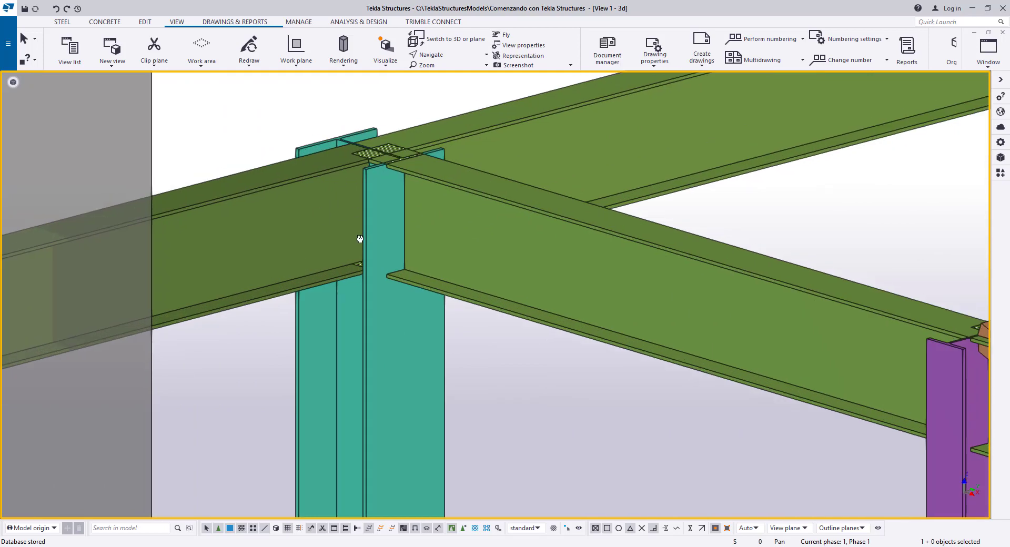
Inspect the joint where the green beams overlap the teal column, highlighting the beam that ends there
scroll(381, 233, "up", 2)
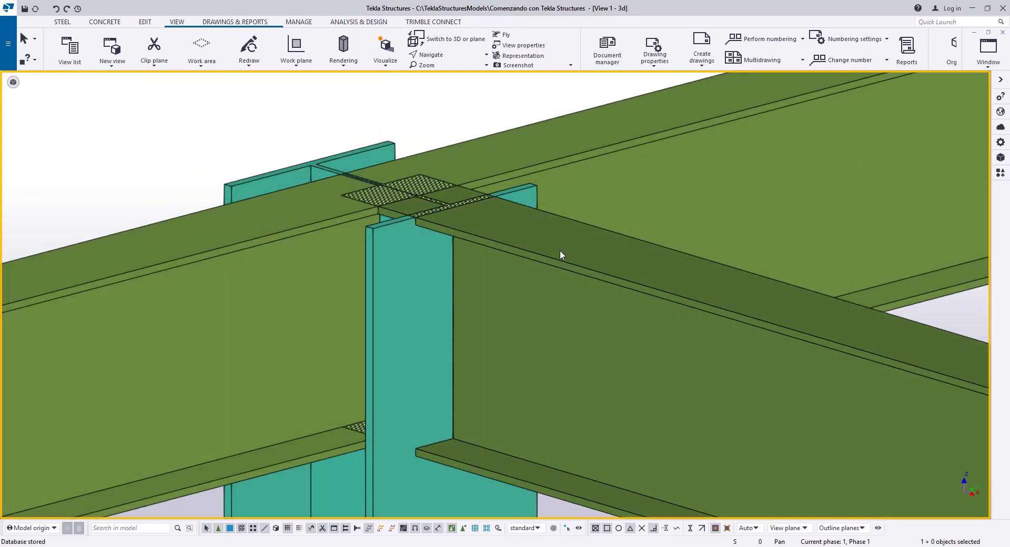
left_click(572, 246)
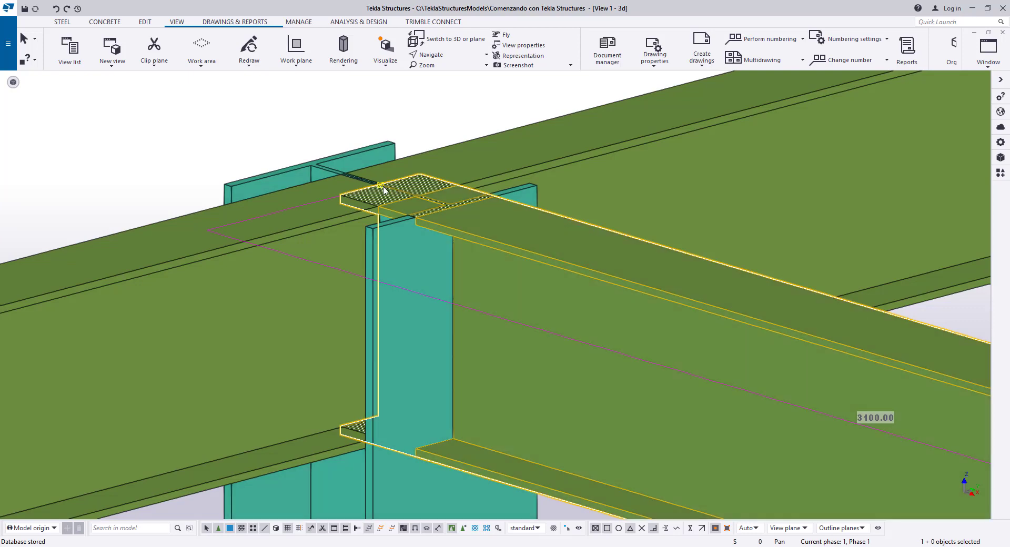
scroll(427, 188, "down", 2)
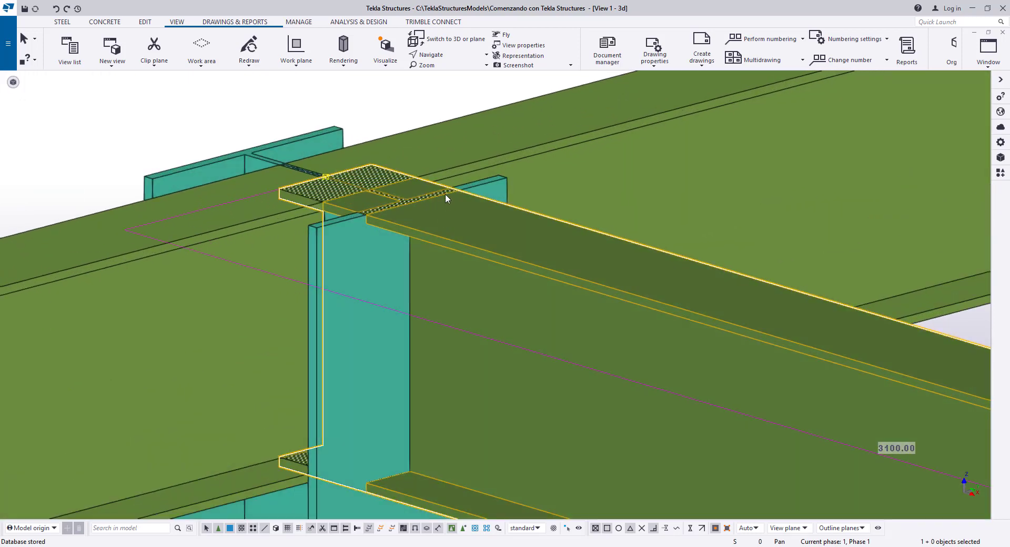
scroll(485, 207, "up", 5)
scroll(320, 178, "down", 5)
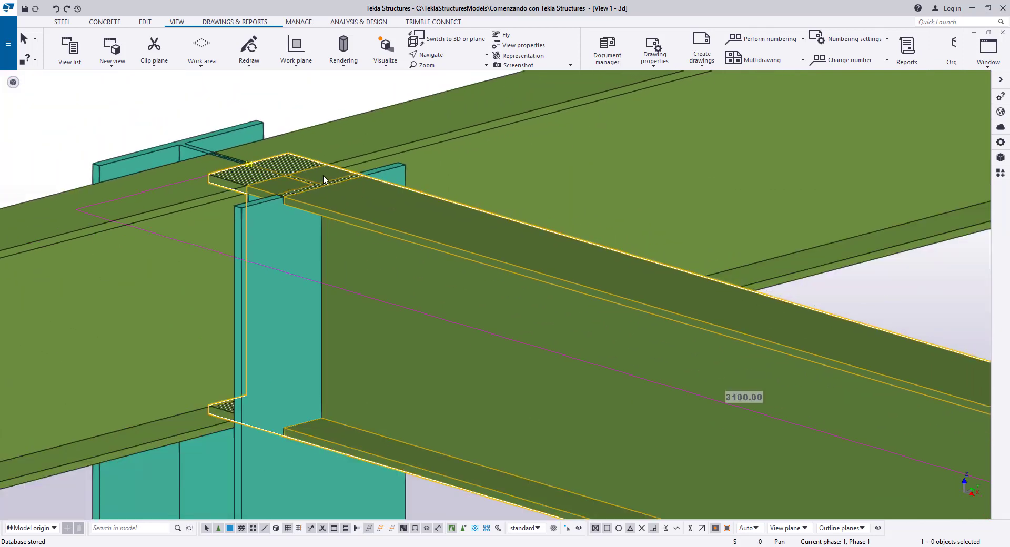
scroll(374, 218, "down", 3)
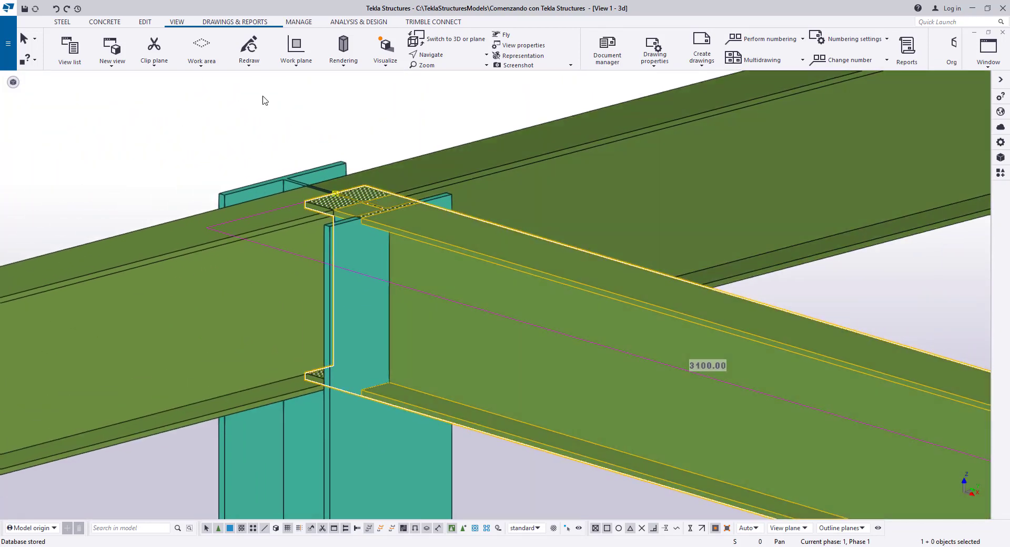
left_click(263, 93)
Examine the braced bay and the remaining beam and column joints across the steel frame
scroll(307, 169, "down", 6)
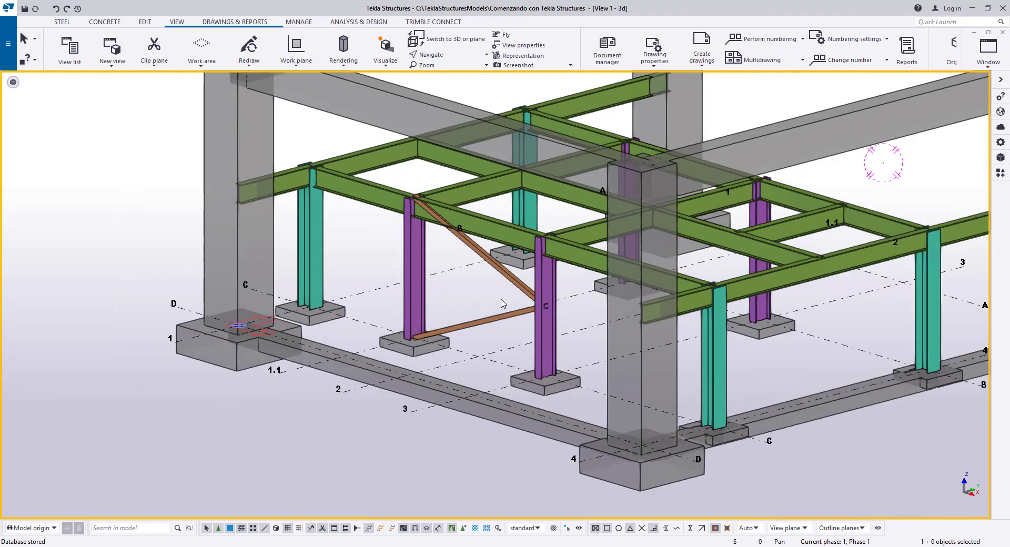
scroll(360, 106, "up", 5)
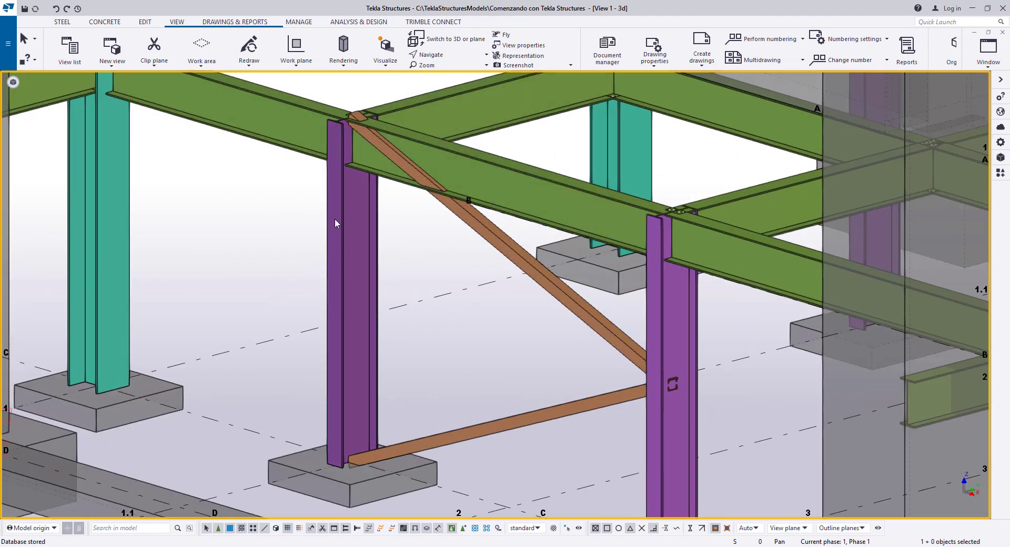
middle_click_drag(335, 219, 333, 314)
scroll(333, 315, "down", 5)
middle_click_drag(477, 274, 295, 248)
scroll(595, 212, "up", 1)
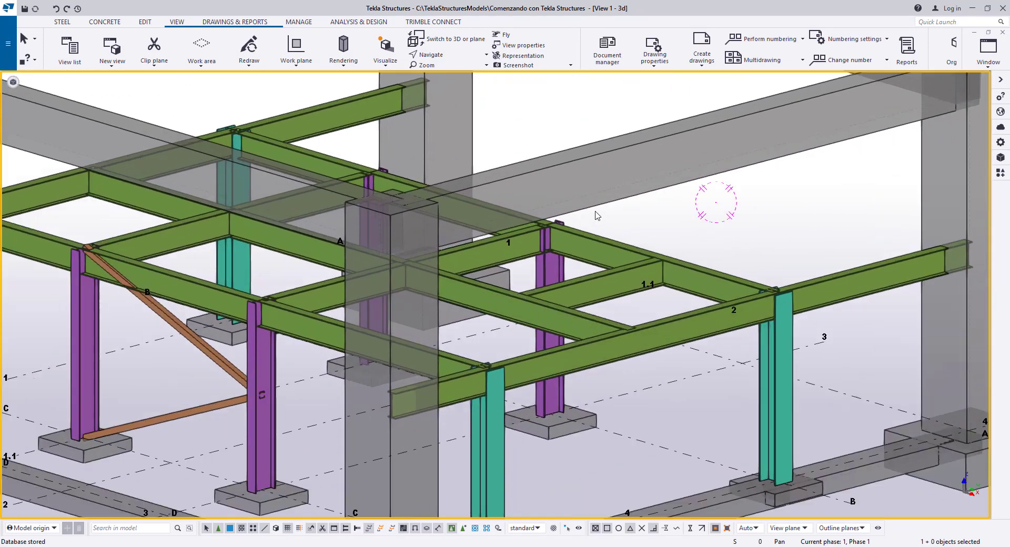
scroll(595, 214, "up", 3)
scroll(638, 220, "down", 6)
scroll(435, 220, "up", 2)
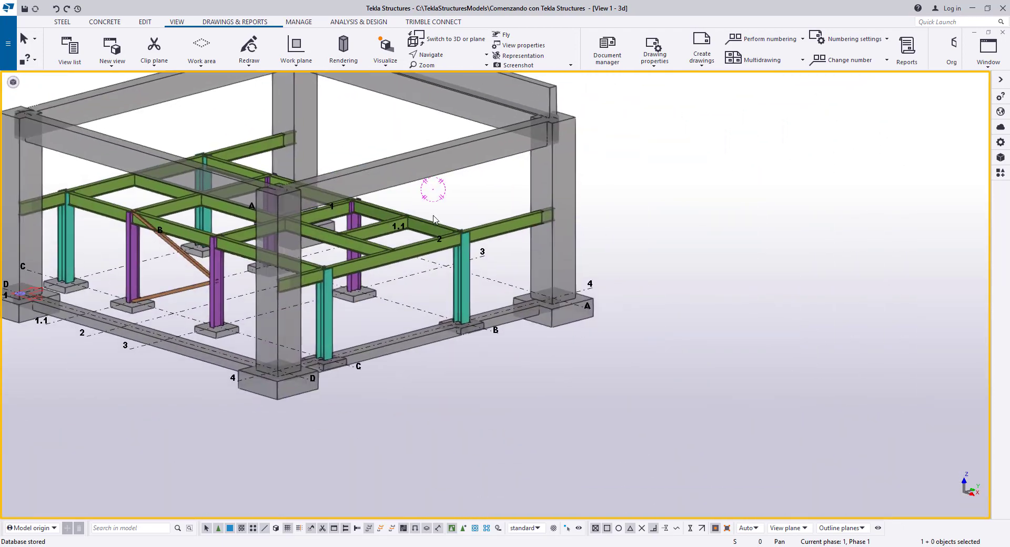
Examine the joint near grid 1.1 where the secondary beam meets the side of the main beam
scroll(435, 220, "up", 8)
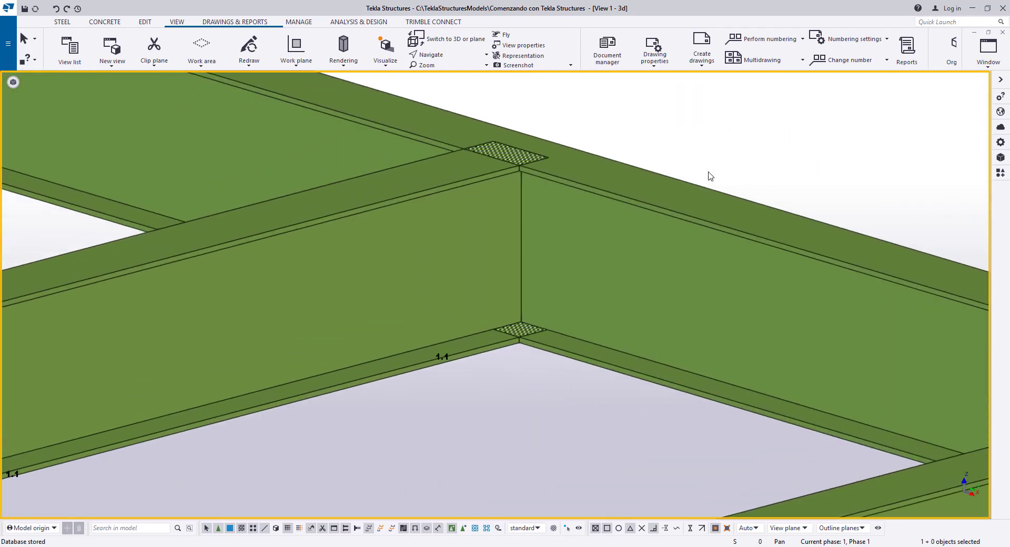
scroll(626, 124, "up", 4)
left_click(626, 122)
scroll(626, 122, "down", 3)
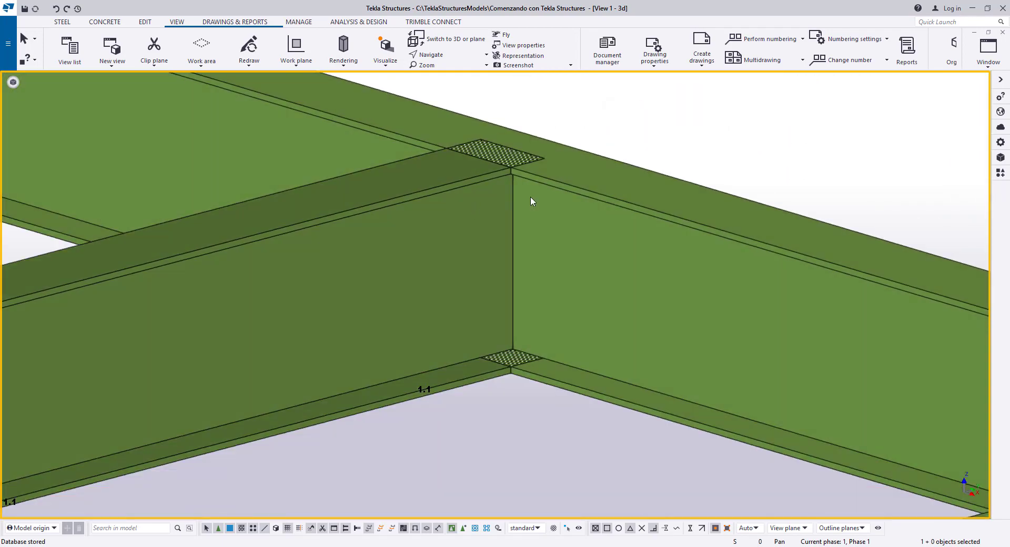
middle_click_drag(666, 152, 646, 125)
left_click(592, 145)
scroll(583, 144, "up", 2)
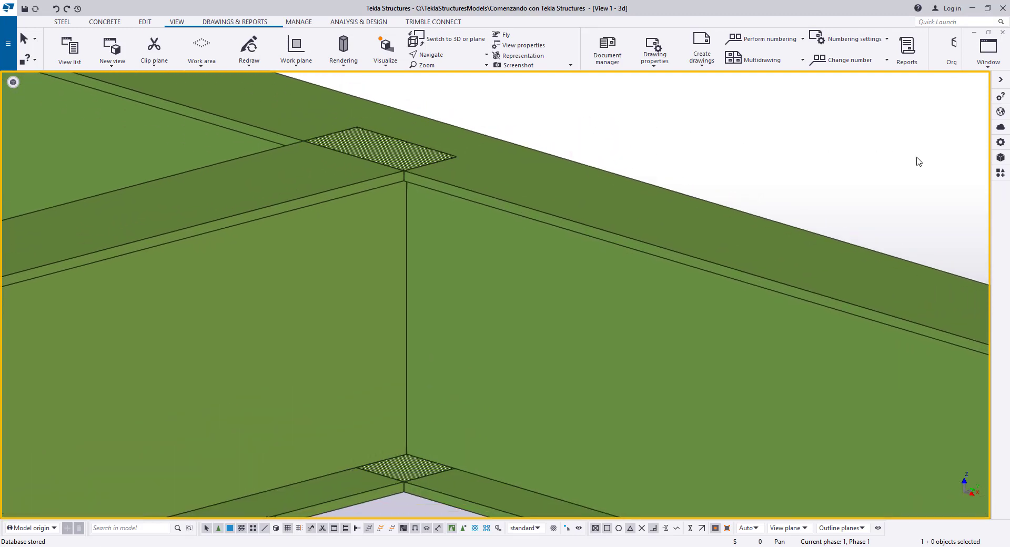
Open the Applications & components catalog and expand its Steel Detailing group
left_click(1001, 175)
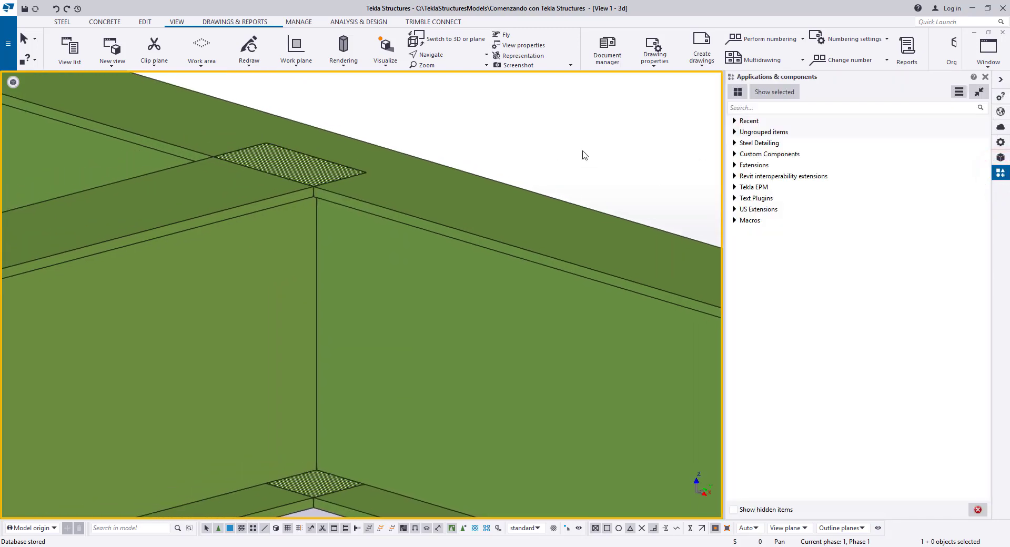
scroll(583, 153, "down", 3)
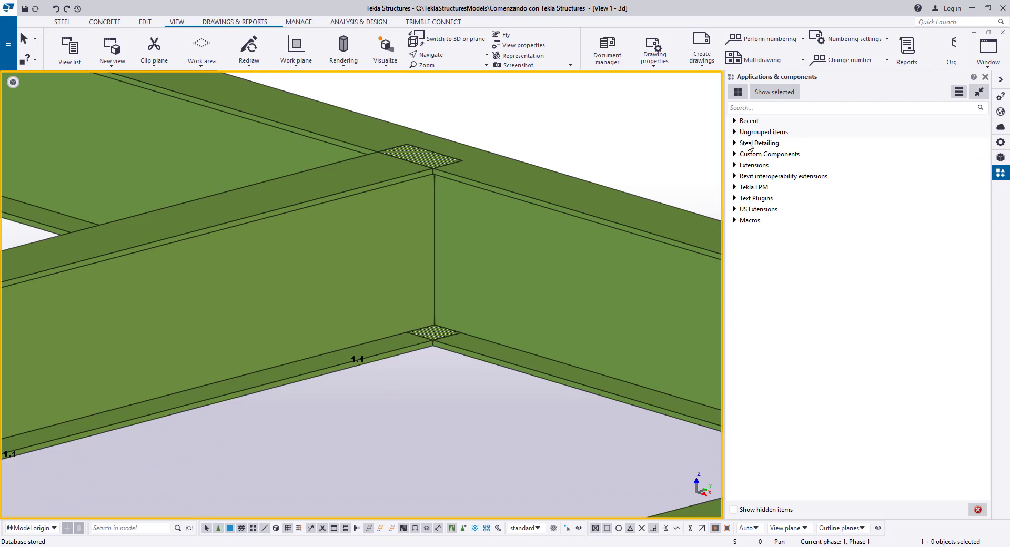
left_click(750, 144)
scroll(557, 153, "up", 3)
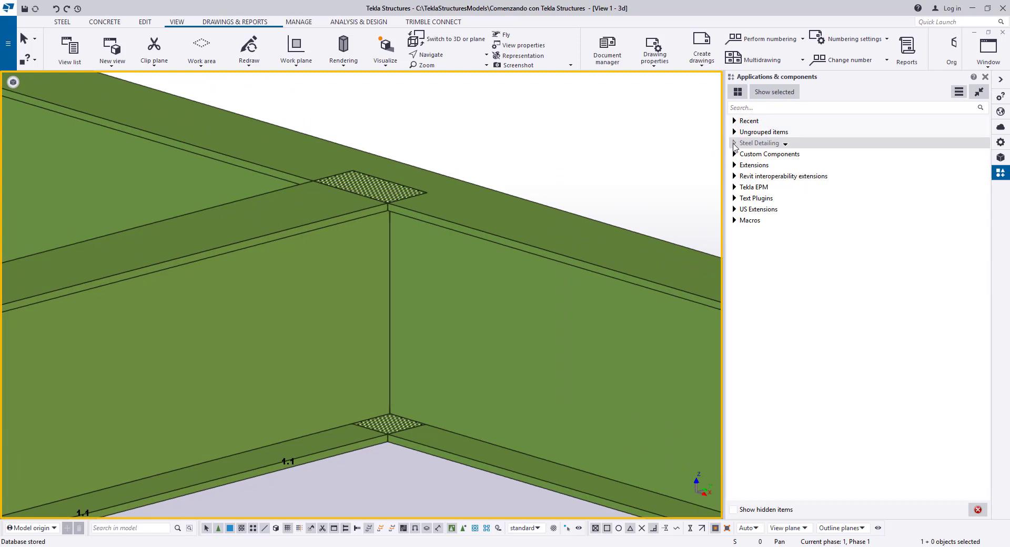
left_click(734, 144)
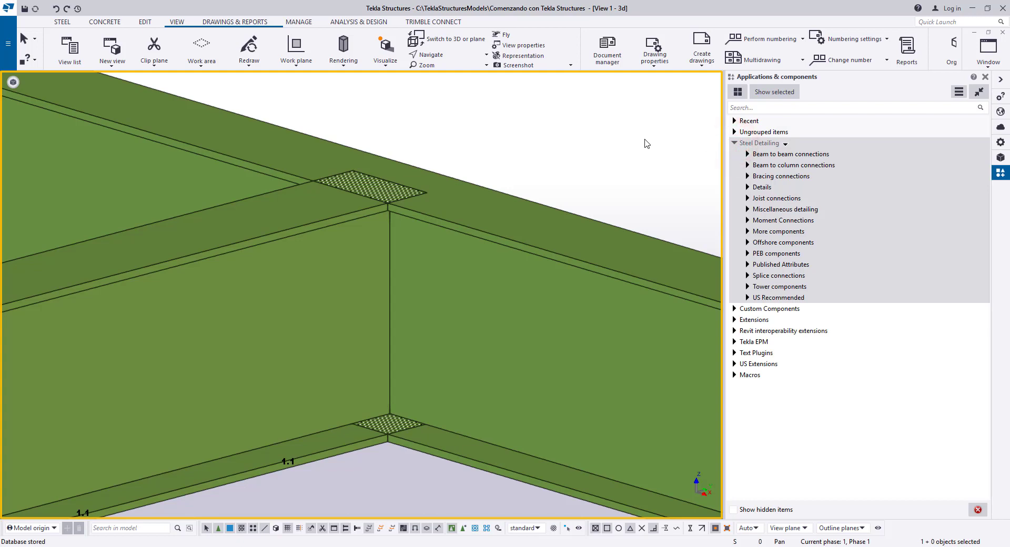
Browse the Steel Detailing categories, looking into More components and the Handrails group of Miscellaneous detailing
left_click(770, 156)
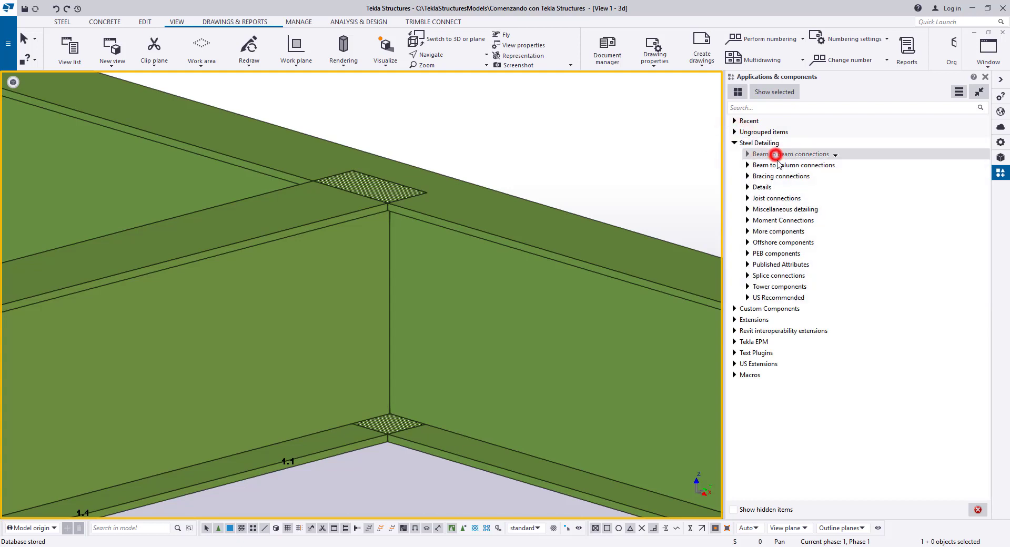
left_click(777, 165)
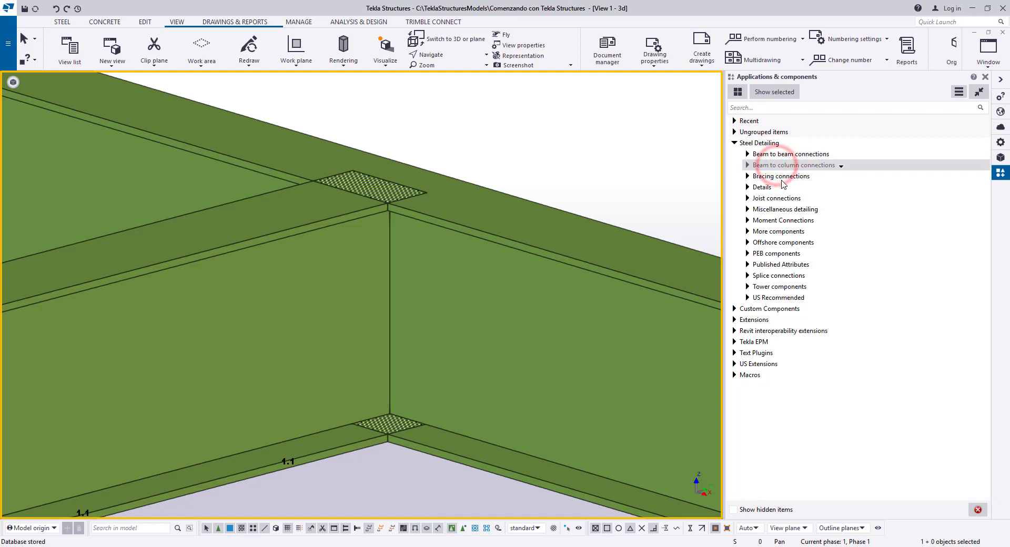
left_click(782, 177)
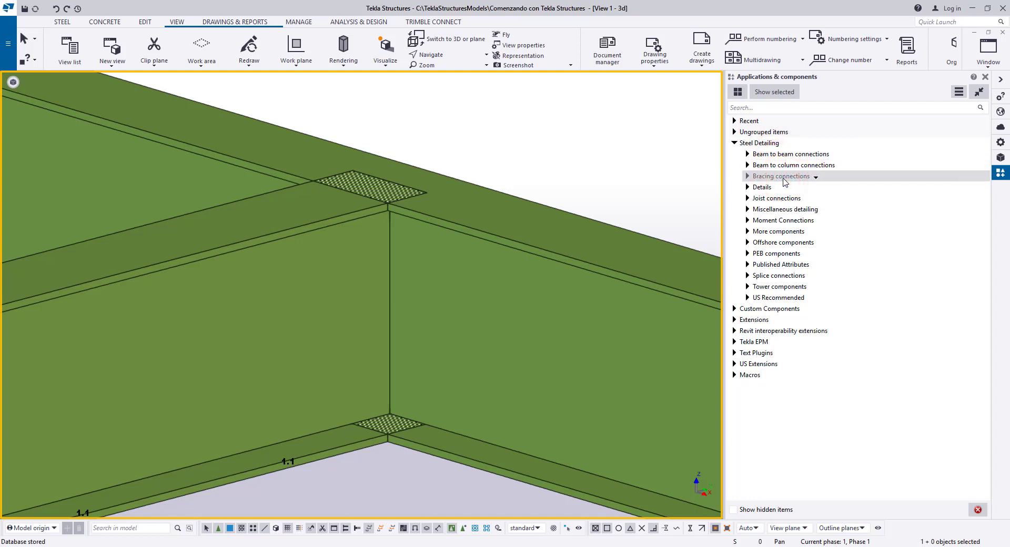
left_click(776, 243)
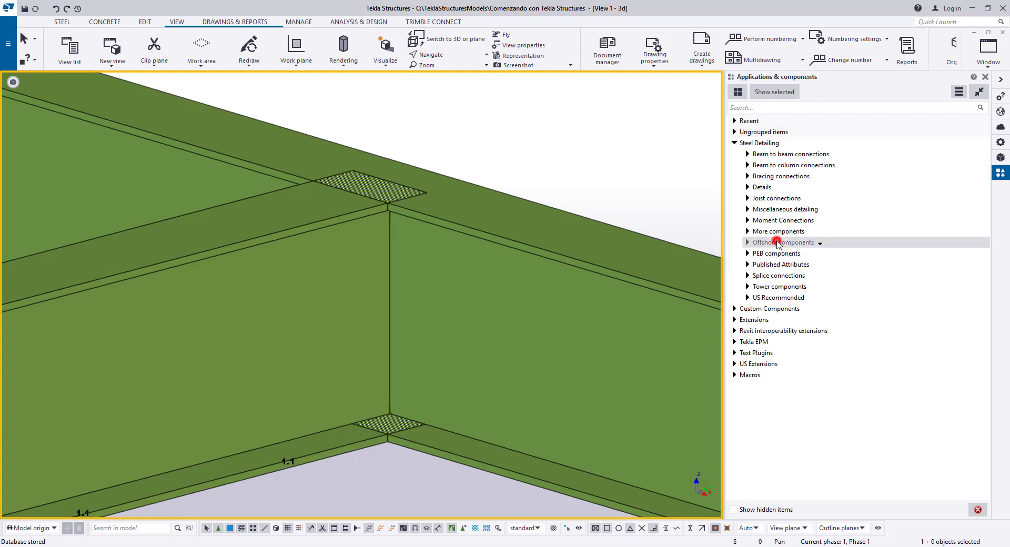
left_click(775, 286)
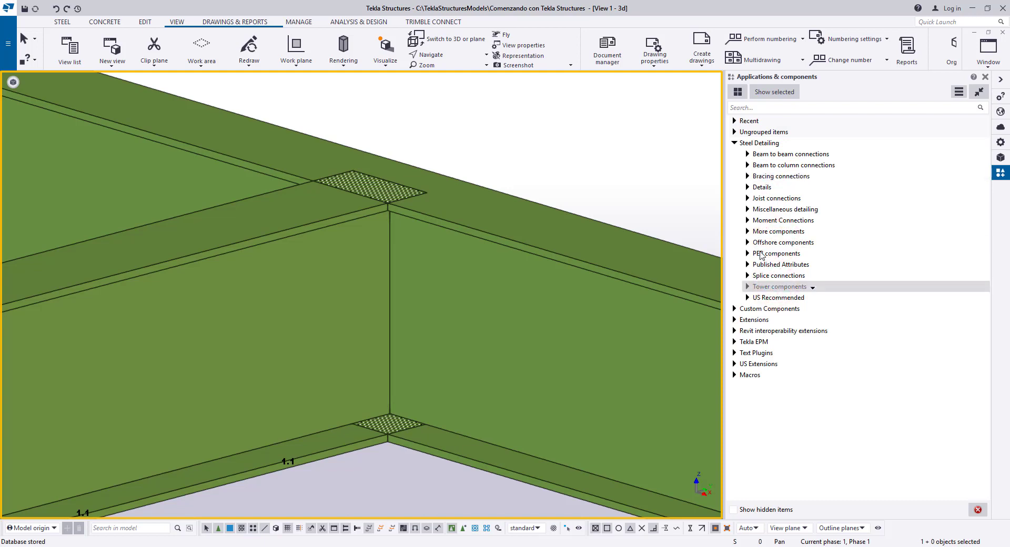
left_click(747, 232)
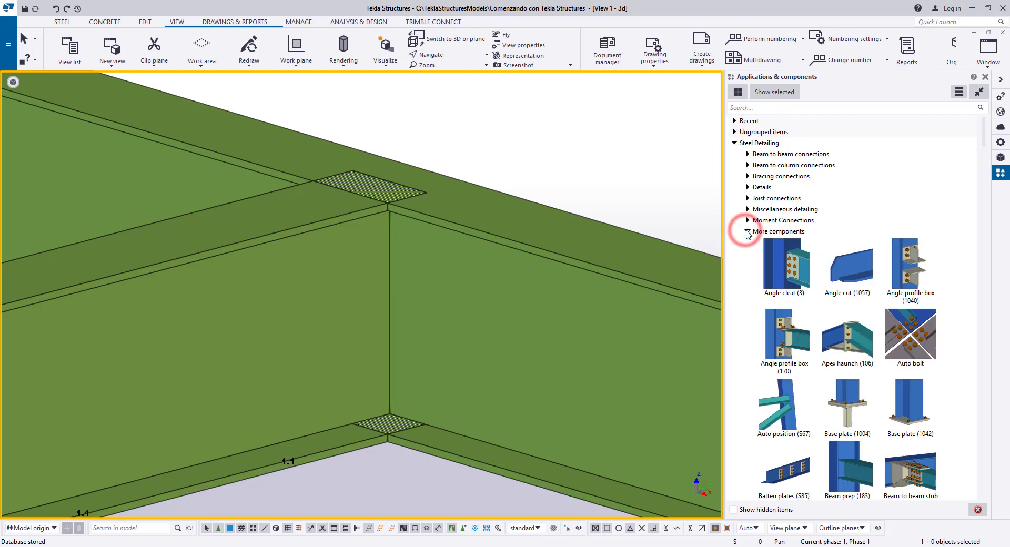
left_click(747, 230)
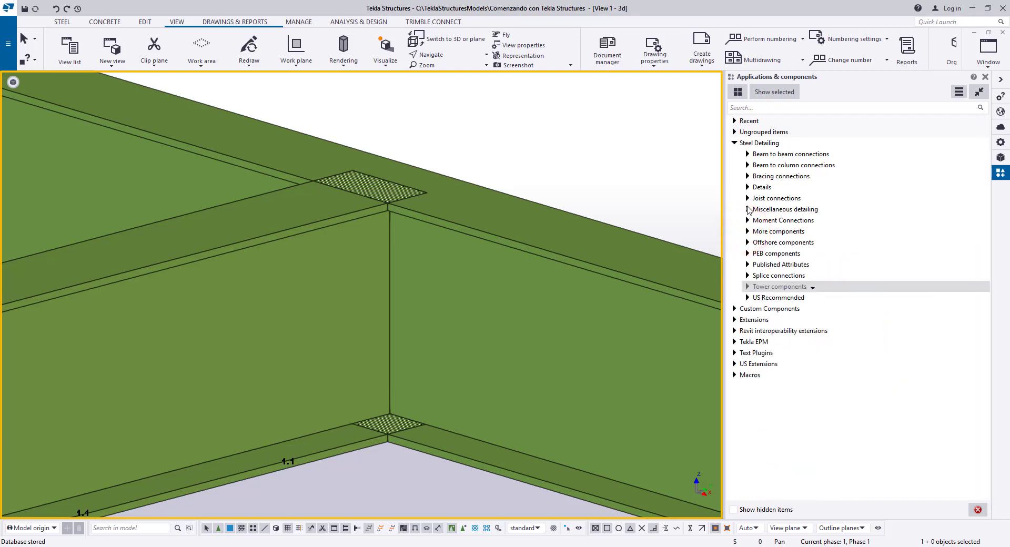
left_click(748, 210)
left_click(747, 209)
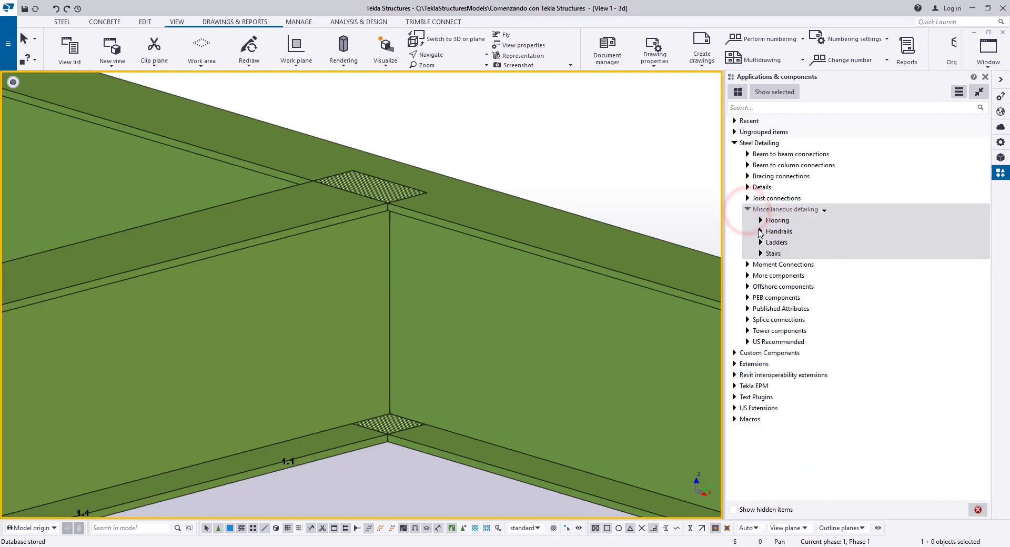
left_click(761, 232)
left_click(759, 232)
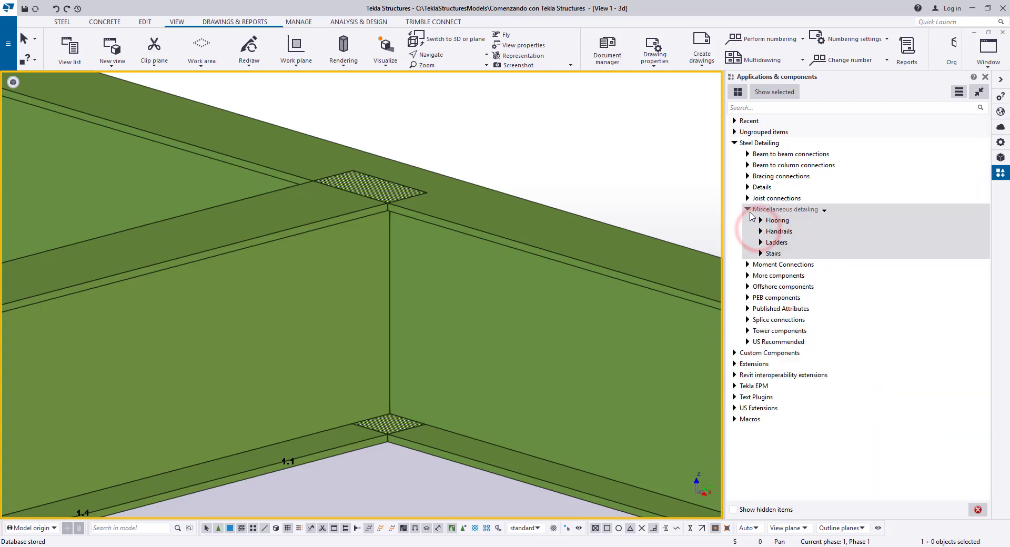
left_click(748, 210)
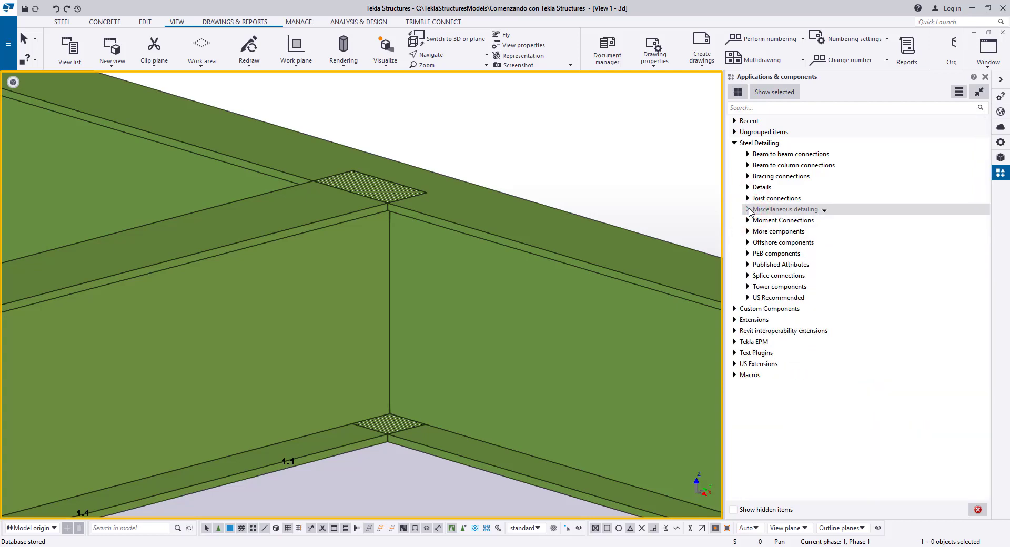
Centre the beam-to-beam joint near grid 1.1 in view and expand the Beam to beam connections category
left_click(538, 141)
middle_click_drag(532, 153, 512, 142)
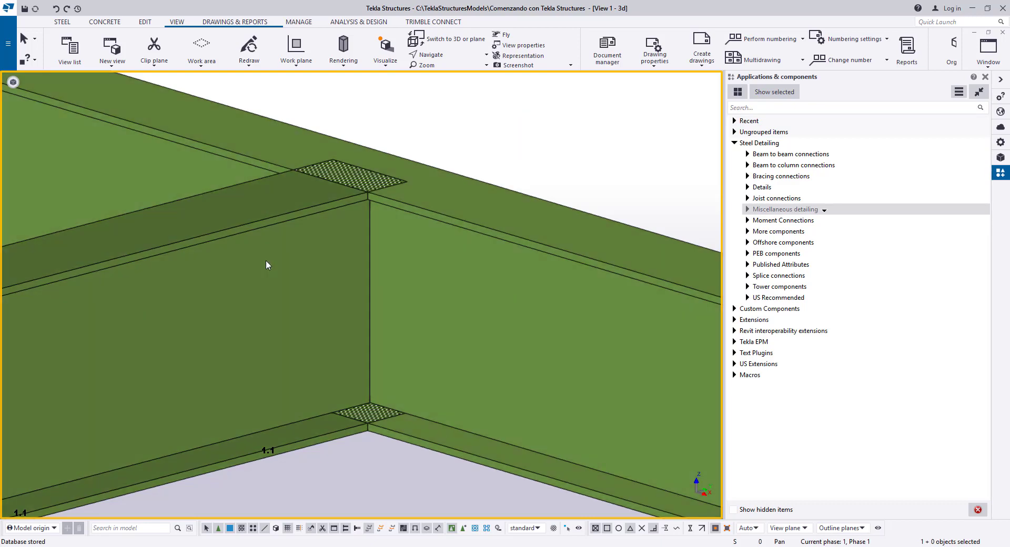
middle_click_drag(266, 259, 386, 247)
left_click(771, 154)
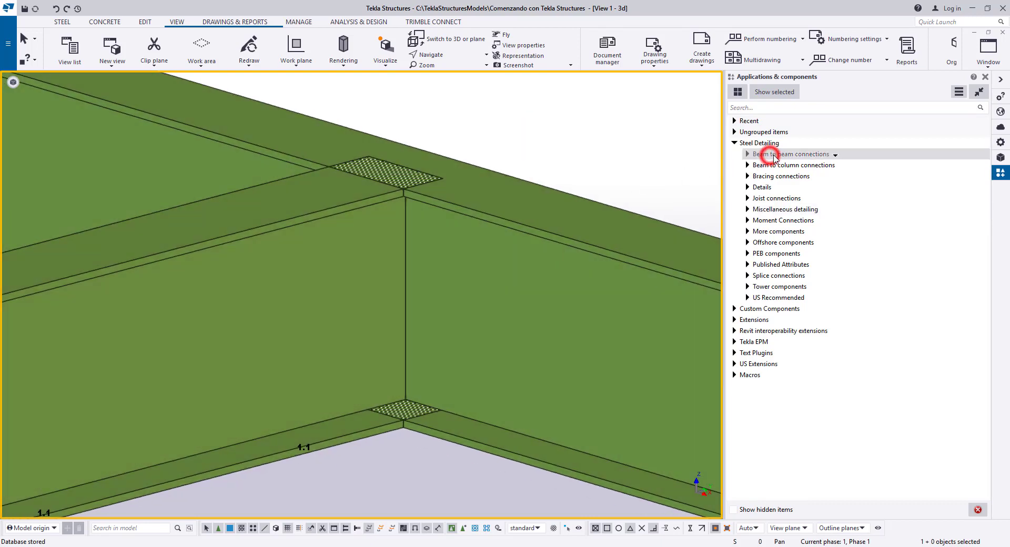
left_click(747, 154)
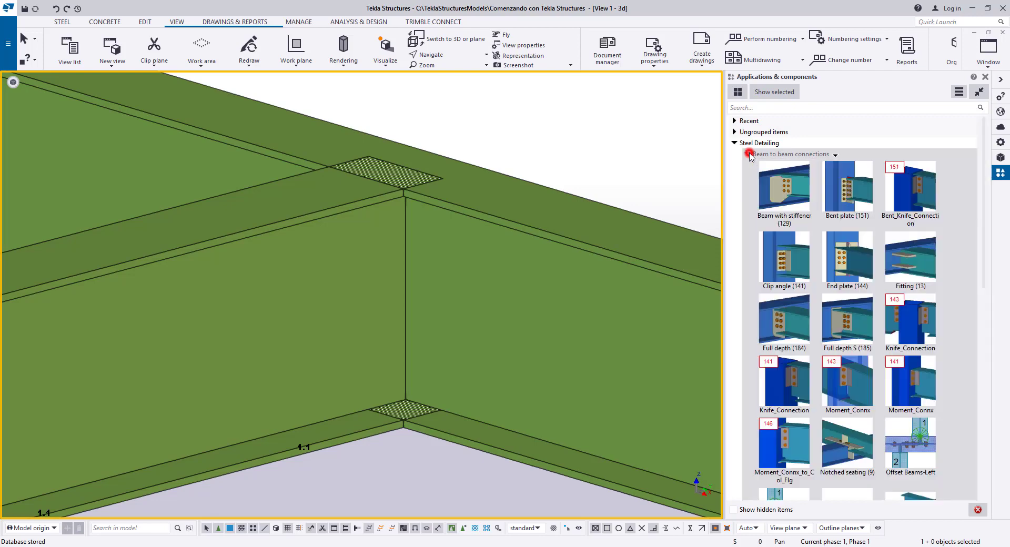
Review the beam to beam components, picking out Beam with stiffener (129), Clip angle (141) and Full depth S (185)
left_click(765, 188)
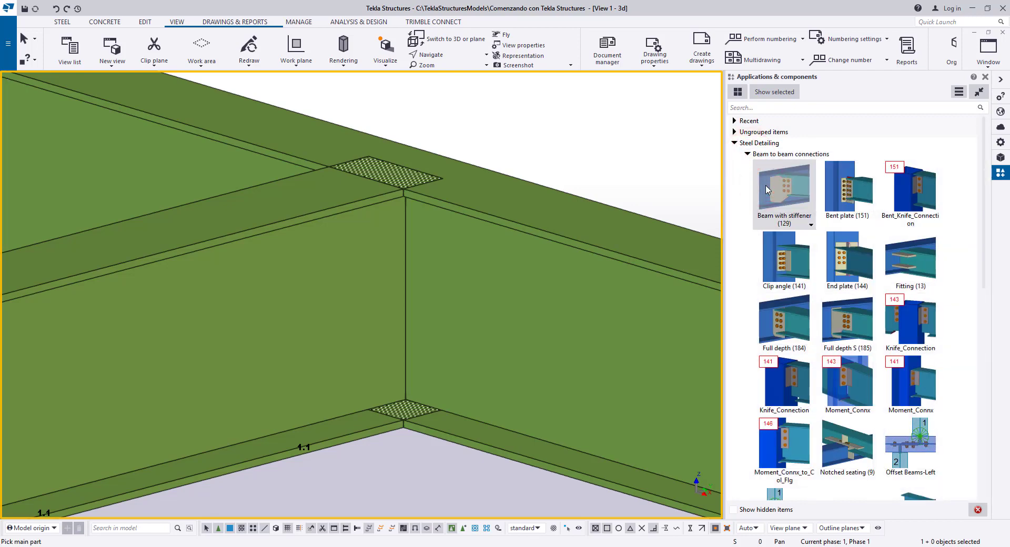
left_click(784, 264)
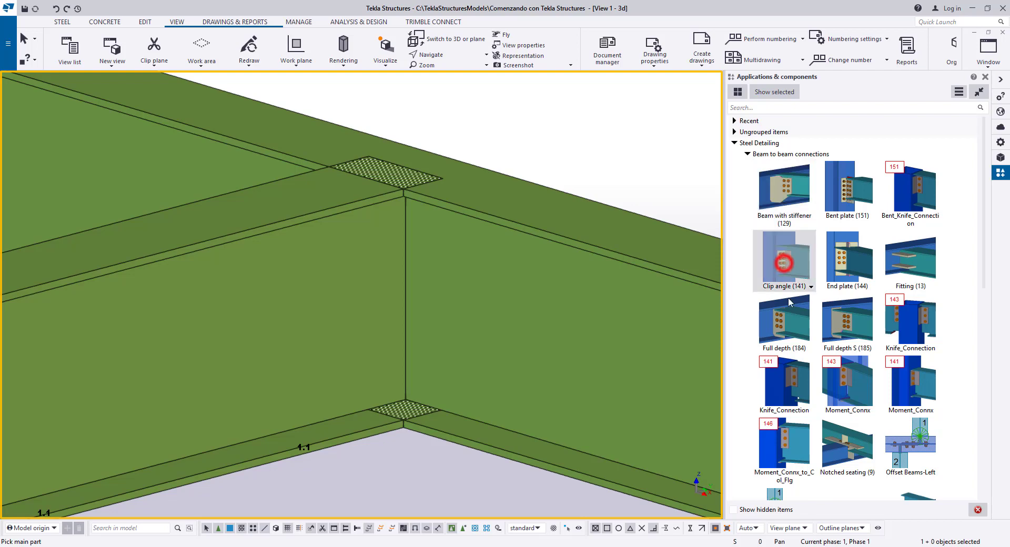
left_click(841, 324)
scroll(841, 325, "down", 4)
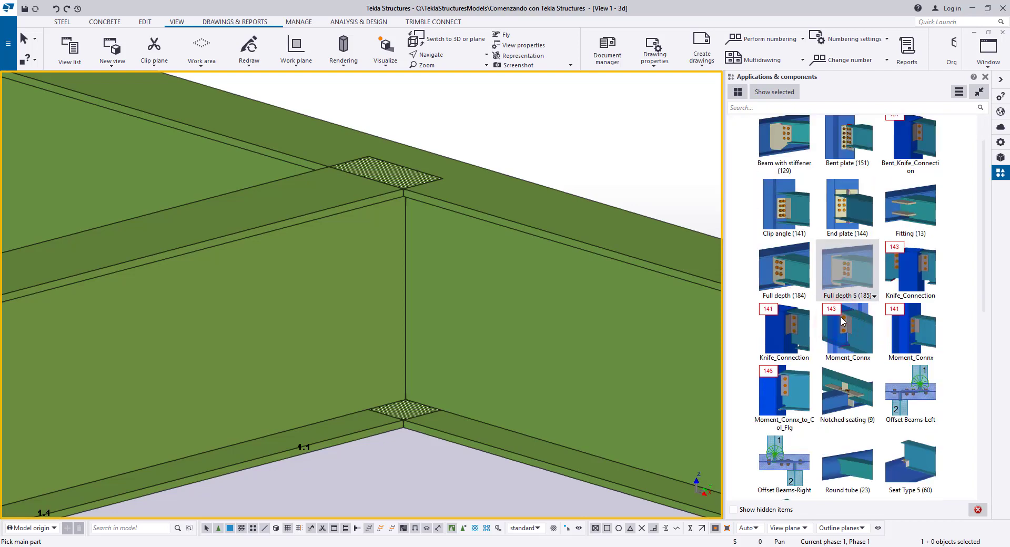
scroll(833, 333, "down", 2)
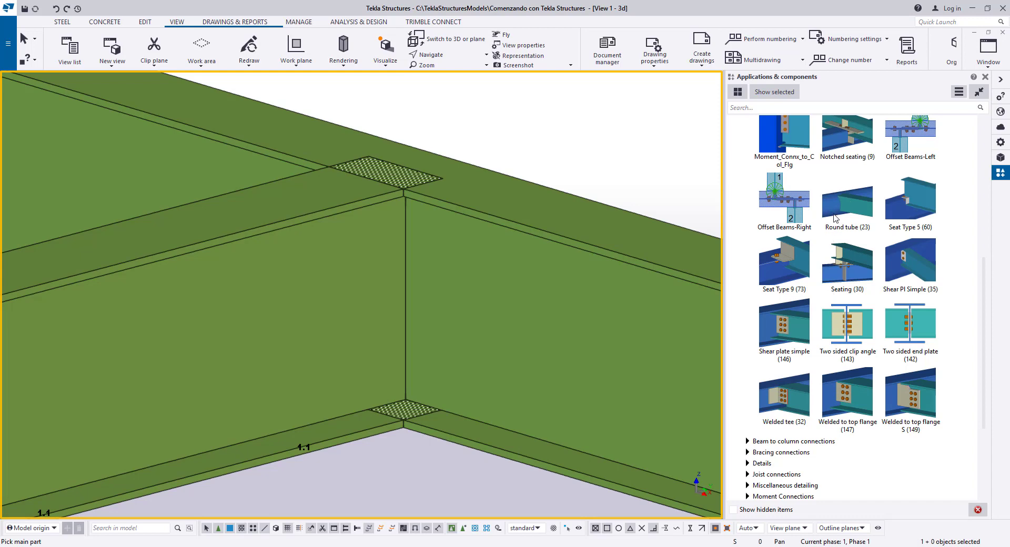
scroll(834, 287, "up", 6)
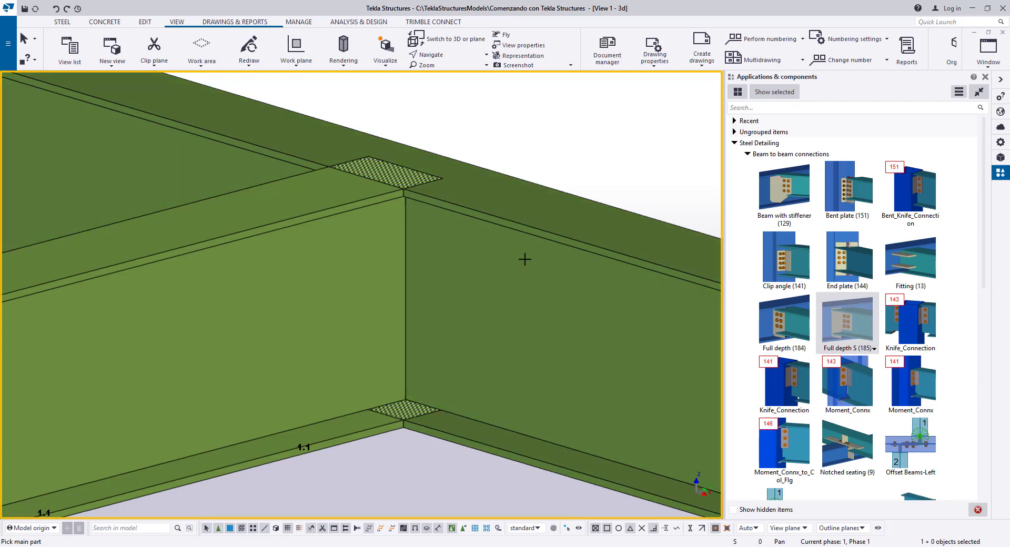
middle_click_drag(507, 244, 492, 260)
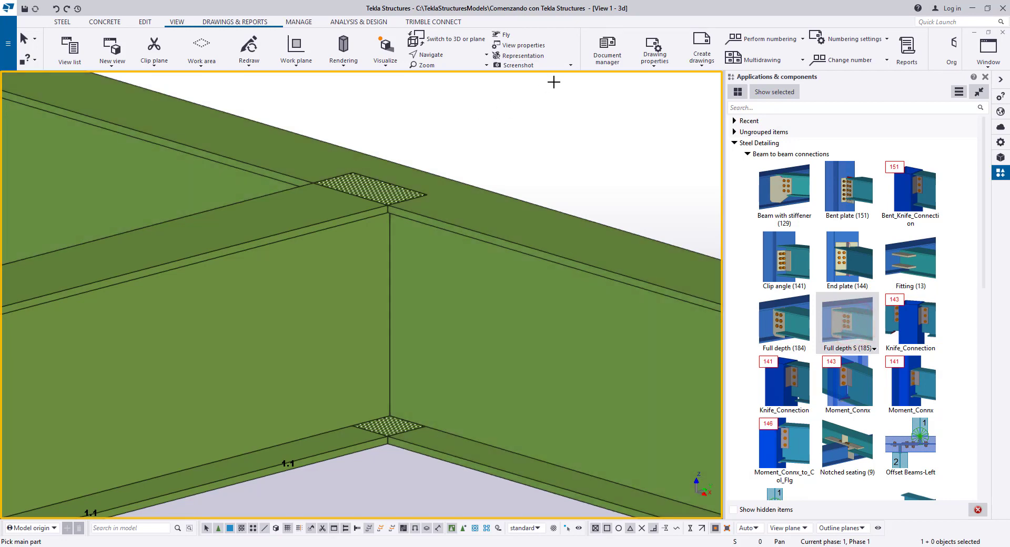
Review the settings of the Full depth S (185) component, leaving them unchanged
right_click(579, 100)
left_click(584, 102)
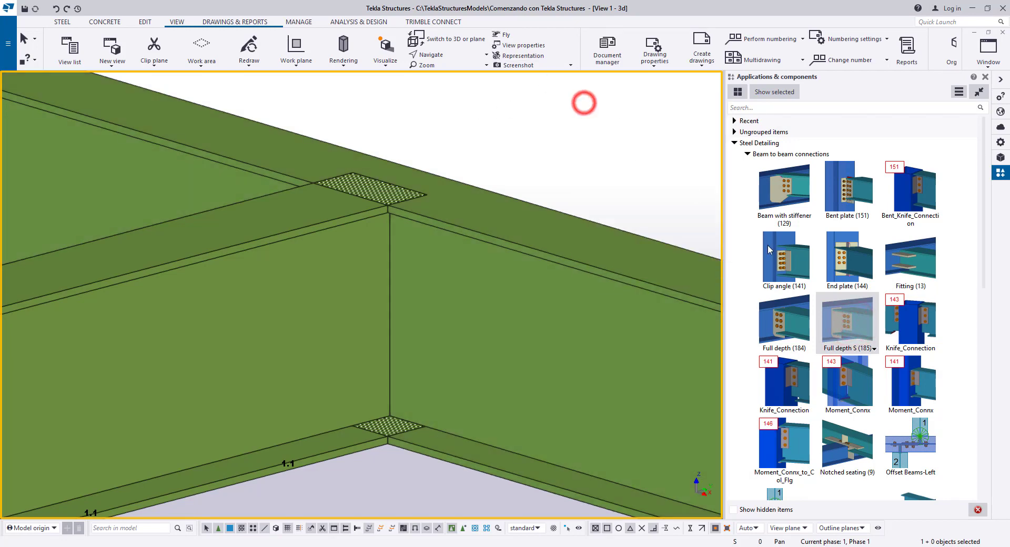
left_click(845, 318)
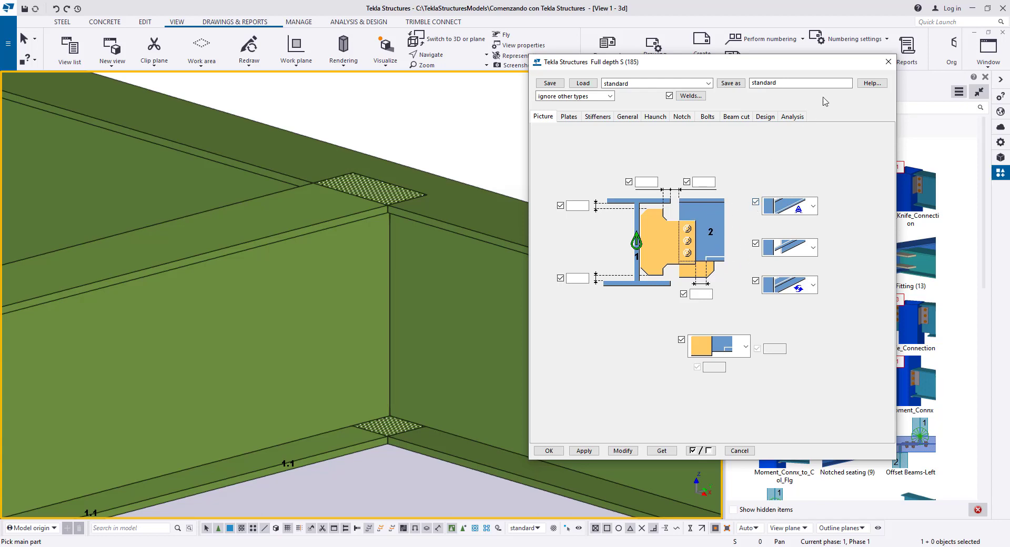
left_click(888, 61)
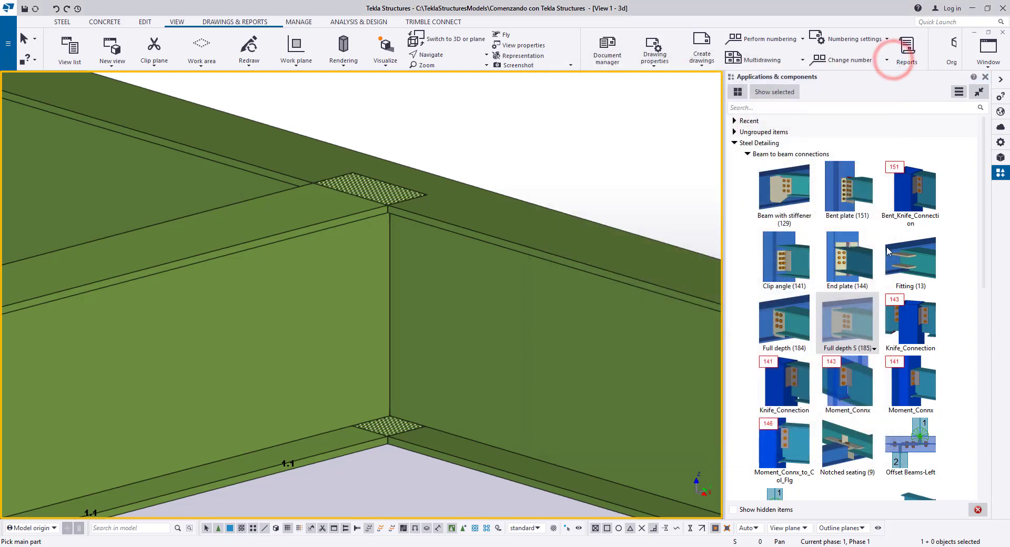
Create a Full depth S (185) connection with the continuous beam as main part and the beam framing into it as secondary part
left_click(843, 315)
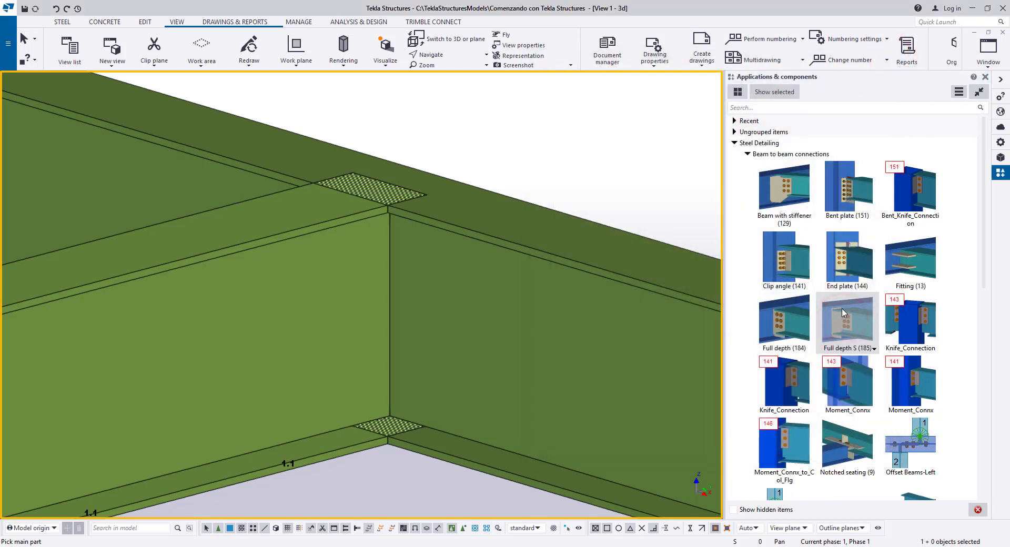
left_click(491, 209)
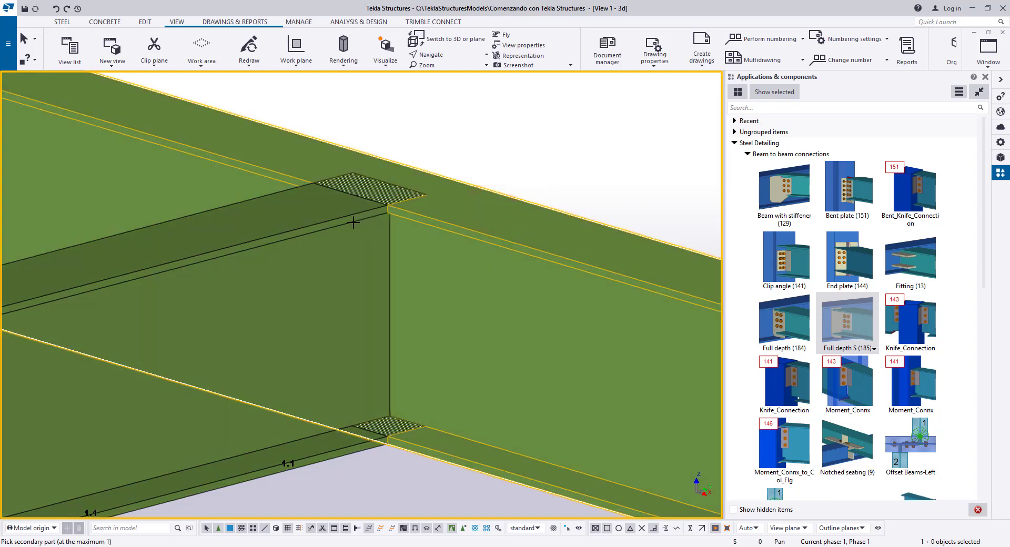
left_click(348, 228)
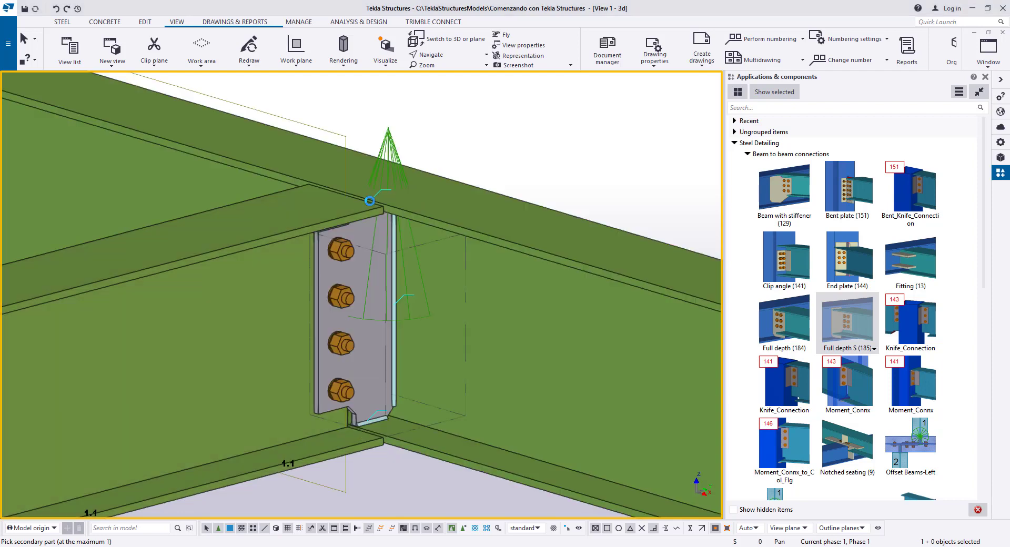
right_click(453, 143)
left_click(467, 151)
left_click(489, 136)
Examine the plate, bolts, welds and beam flange ends of the new beam-to-beam connection up close
scroll(494, 131, "down", 3)
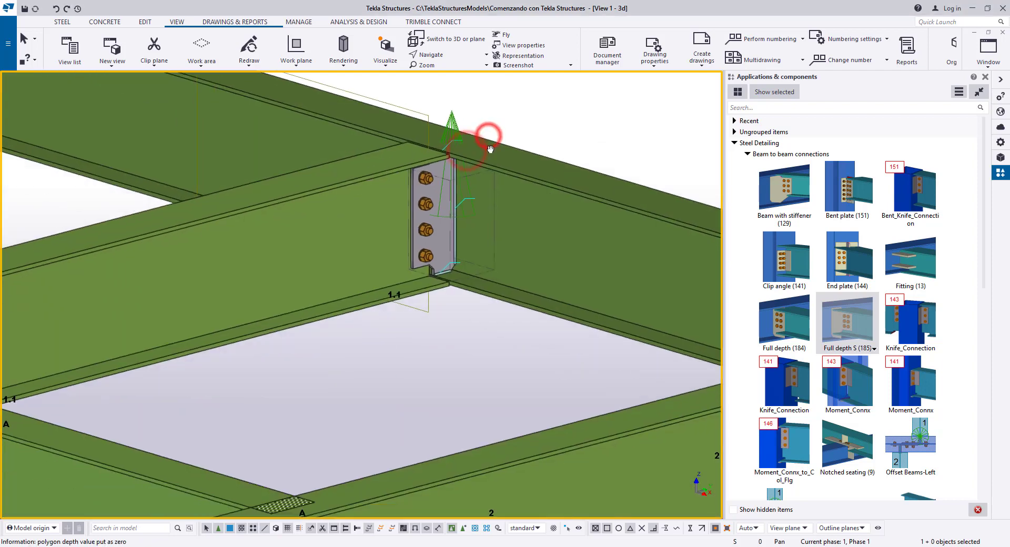
scroll(421, 231, "up", 2)
scroll(480, 338, "up", 3)
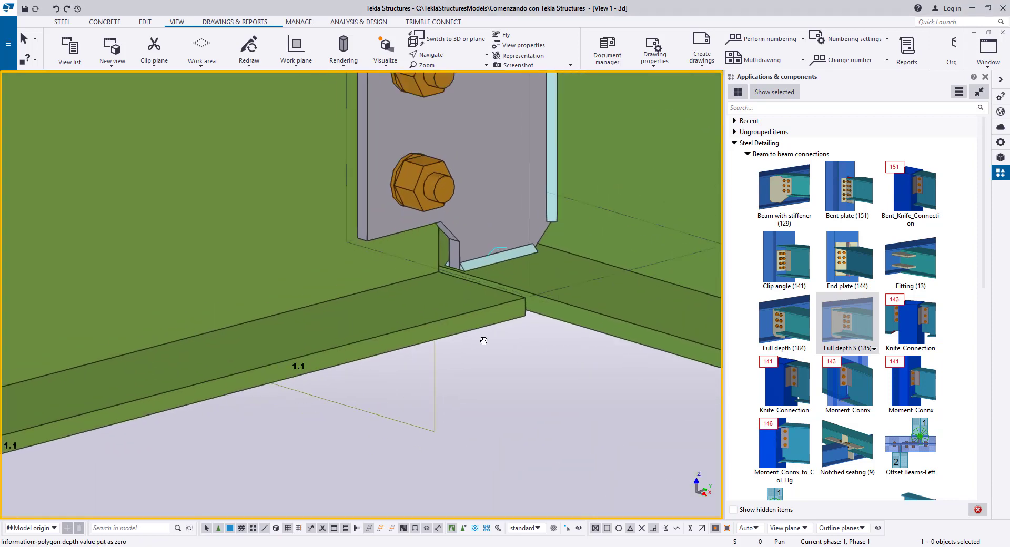
middle_click_drag(482, 338, 470, 373)
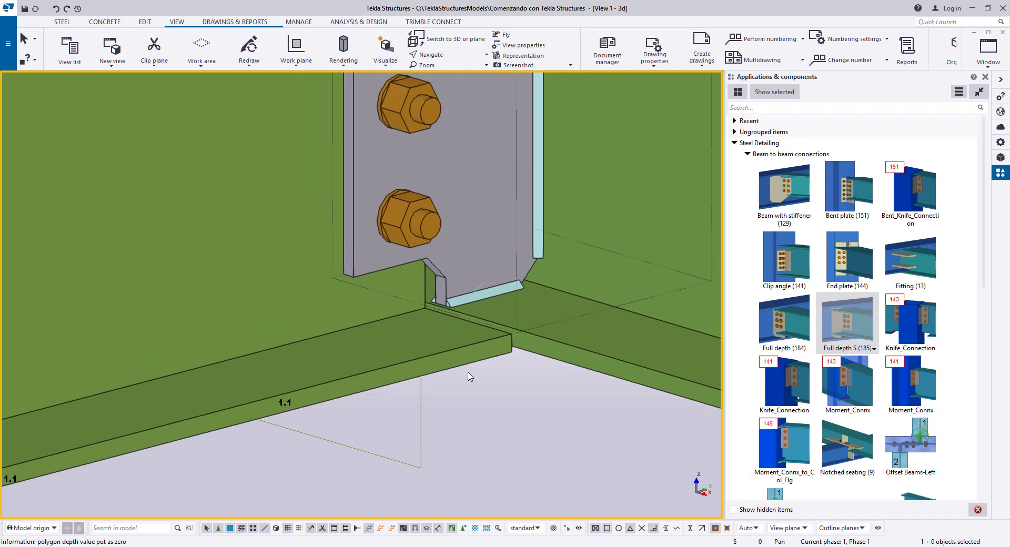
scroll(428, 259, "up", 2)
scroll(446, 269, "down", 1)
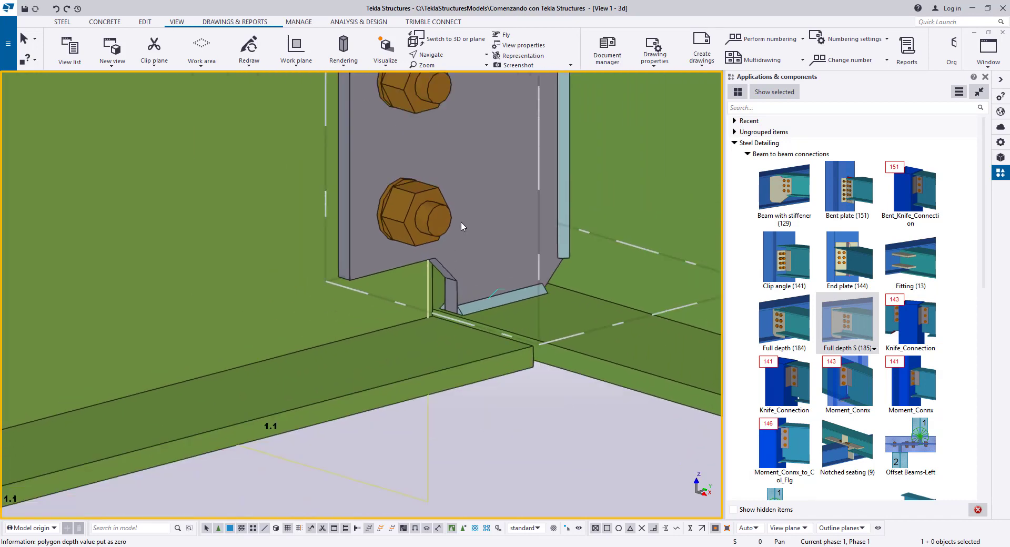
scroll(461, 227, "down", 3)
scroll(463, 232, "down", 1)
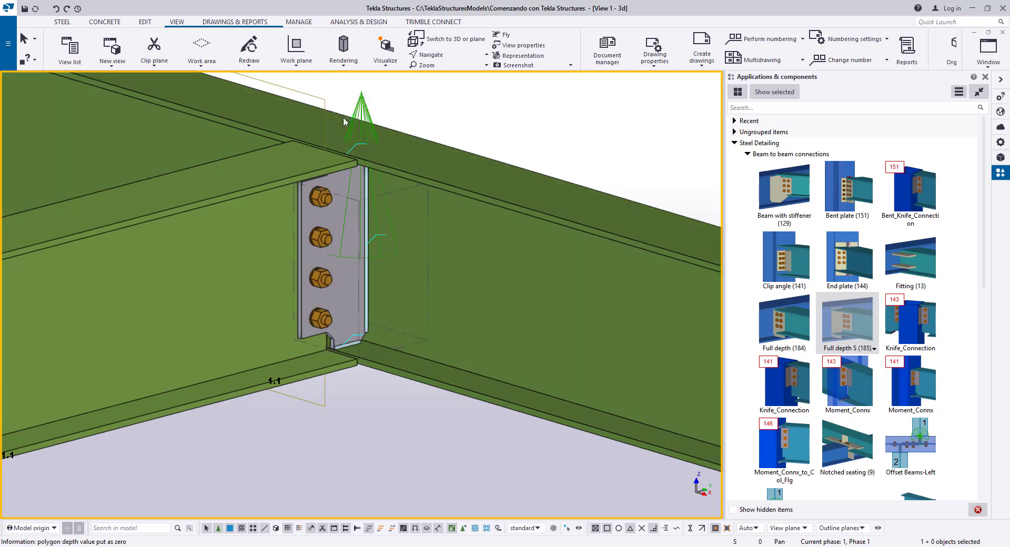
scroll(345, 122, "up", 2)
middle_click_drag(535, 125, 514, 126)
scroll(482, 153, "down", 1)
Render the parts transparent and set the connection's clearance at the secondary beam's end to 25.00
key("ctrl+2")
key("ctrl+2")
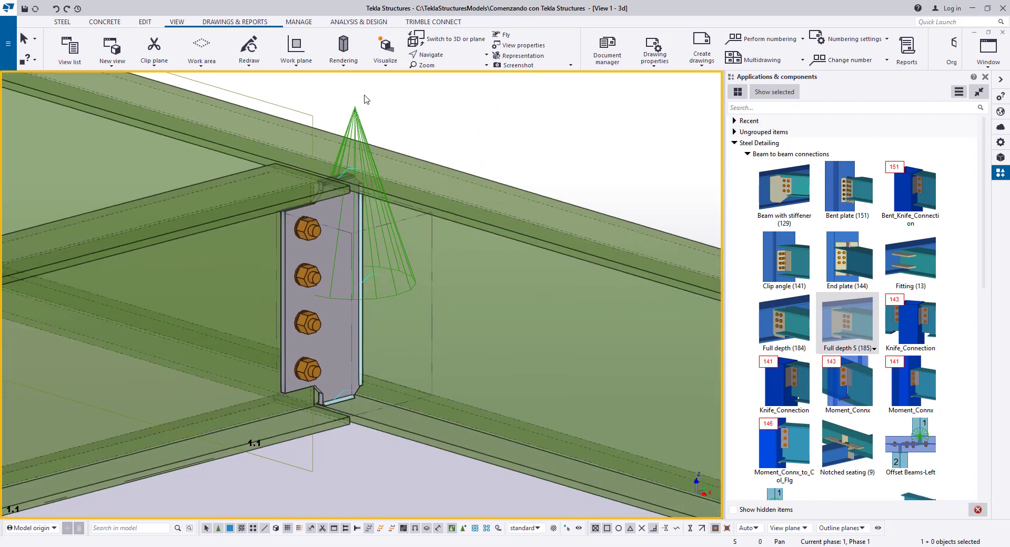
double_click(356, 112)
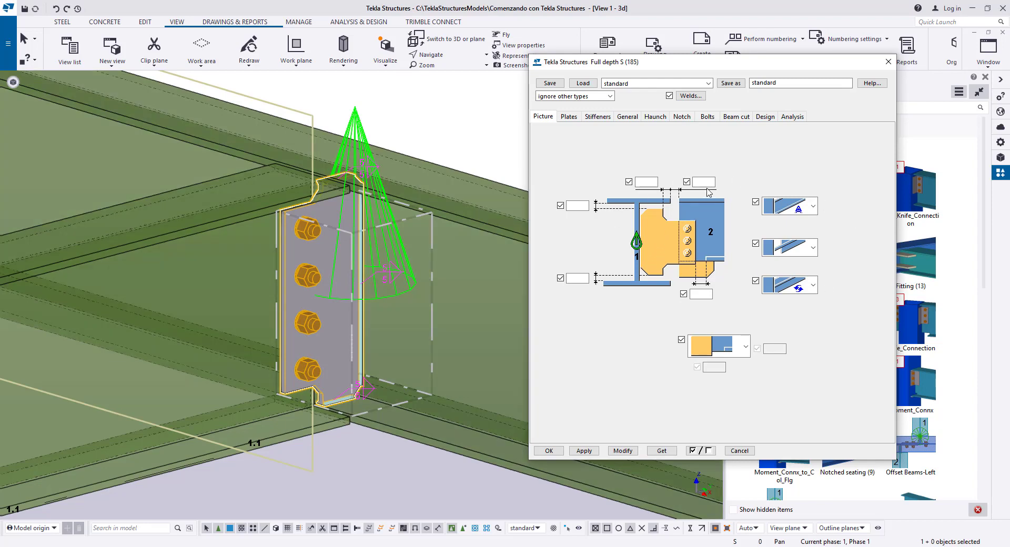
left_click(707, 182)
left_click(623, 451)
left_click(450, 131)
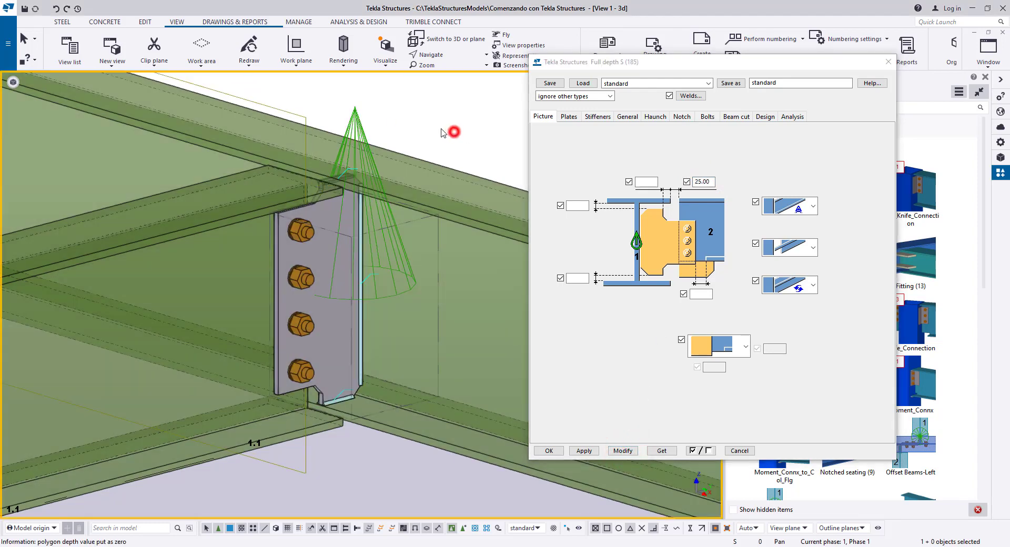
Set the connection's tab plate thickness to 19.00 and apply it to the model
left_click(355, 128)
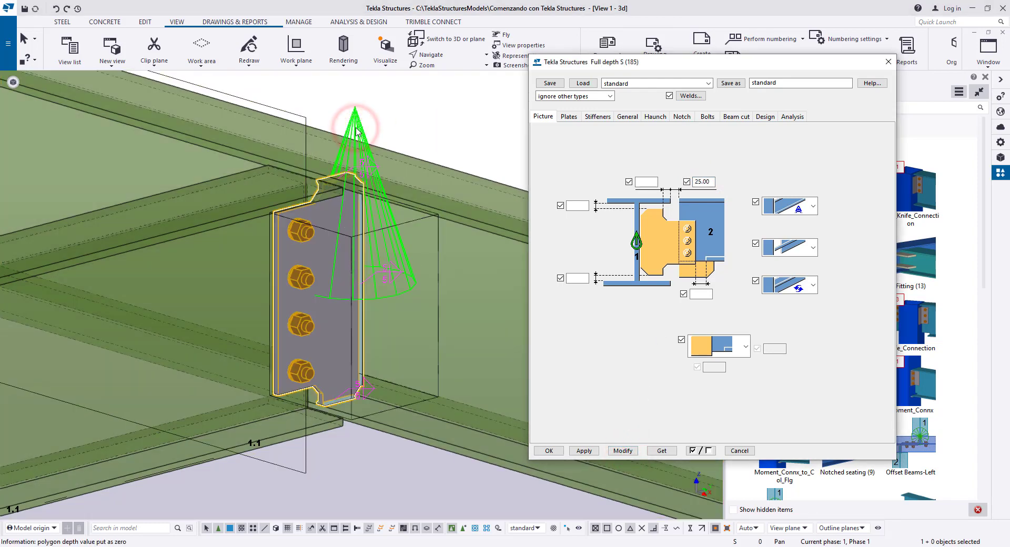
left_click(565, 117)
left_click(608, 142)
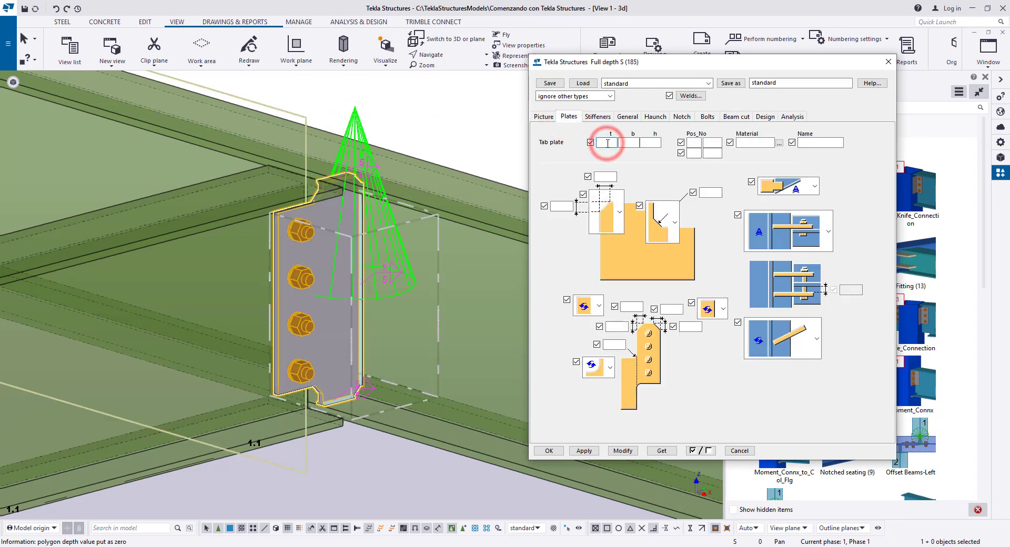
scroll(336, 325, "up", 10)
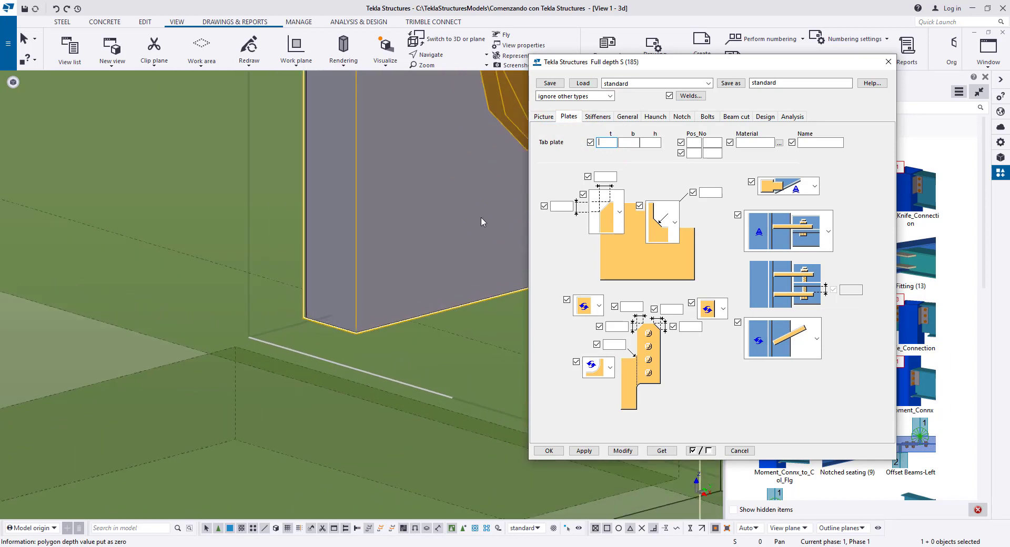
type("19.00")
left_click(618, 450)
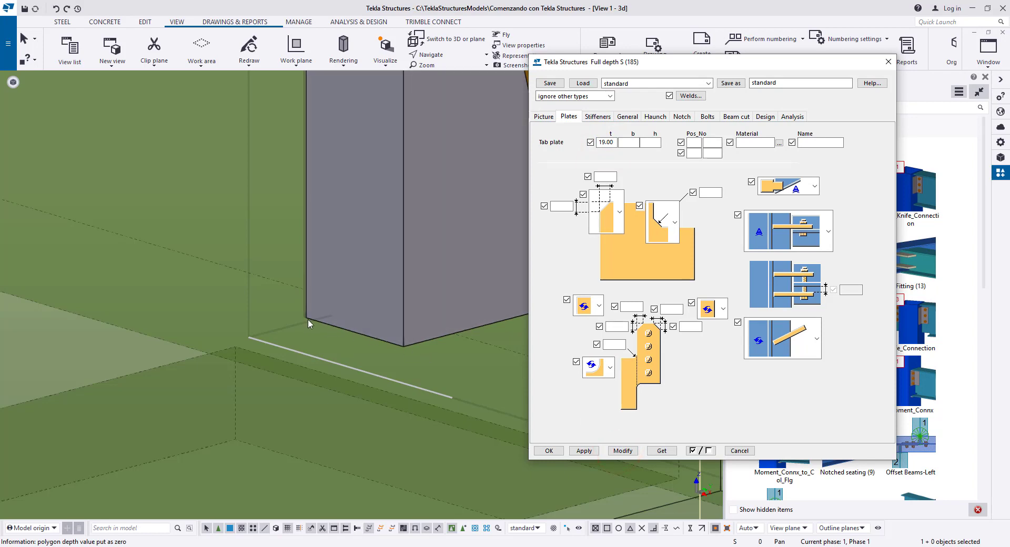
scroll(306, 318, "down", 8)
scroll(326, 255, "up", 3)
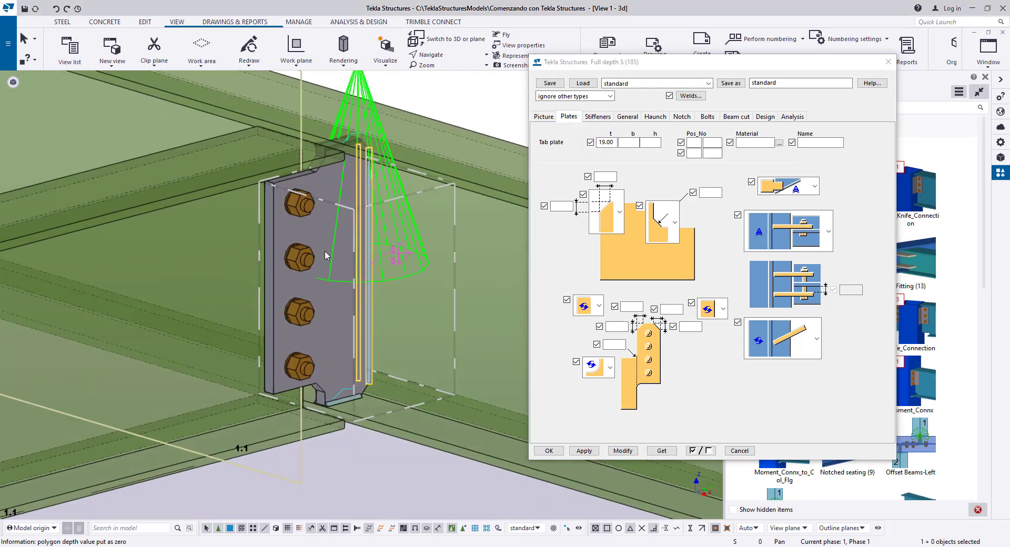
Try the tab plate on the opposite side of the secondary beam's web, and tab plates on both sides
left_click(804, 229)
left_click(801, 442)
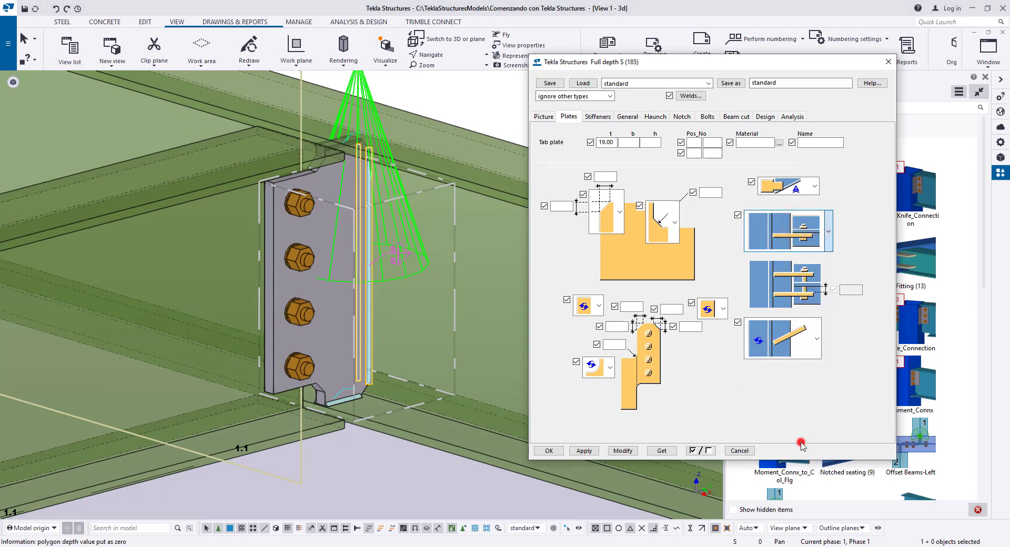
left_click(628, 451)
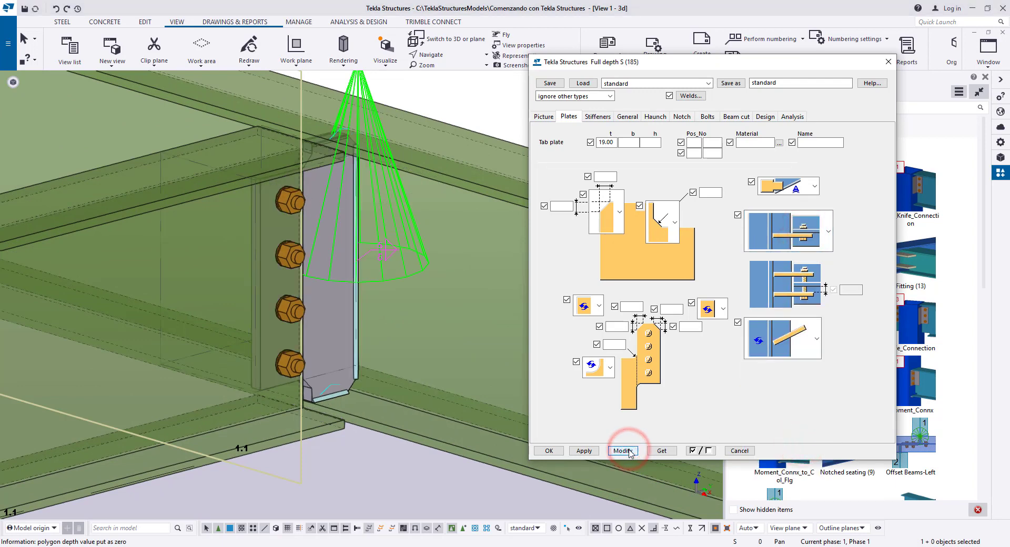
left_click(792, 232)
left_click(777, 413)
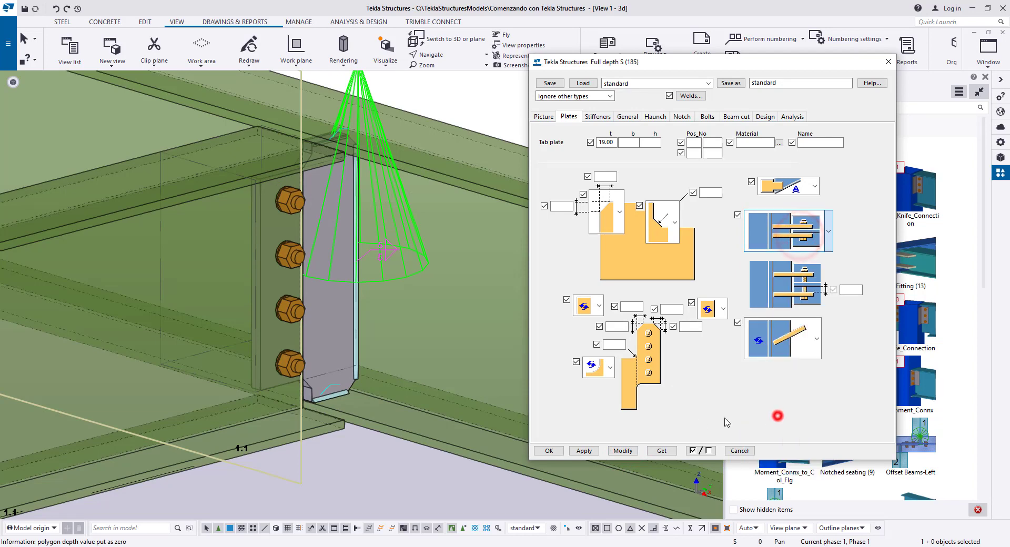
left_click(623, 452)
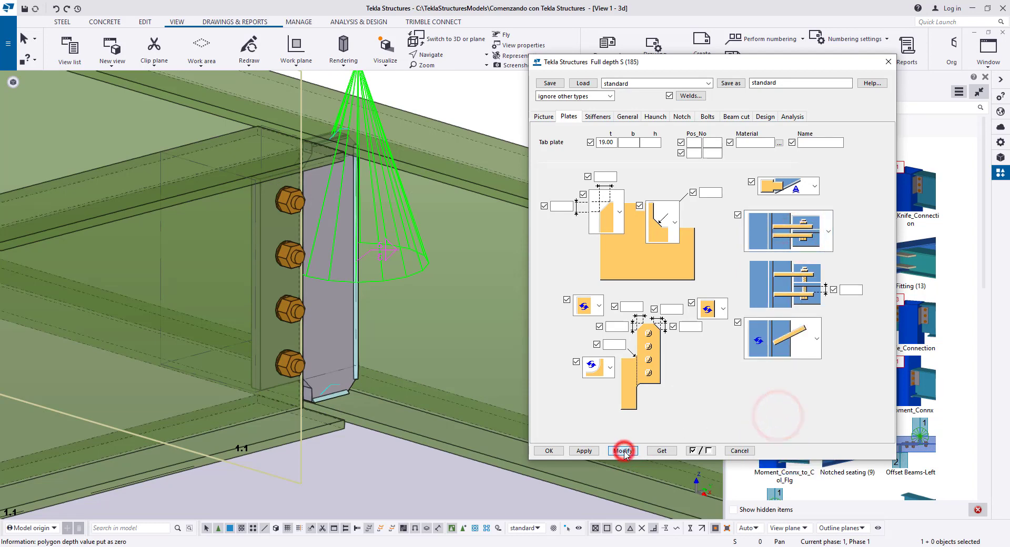
Apply a single tab plate on the near side of the secondary beam's web
left_click(799, 292)
left_click(792, 363)
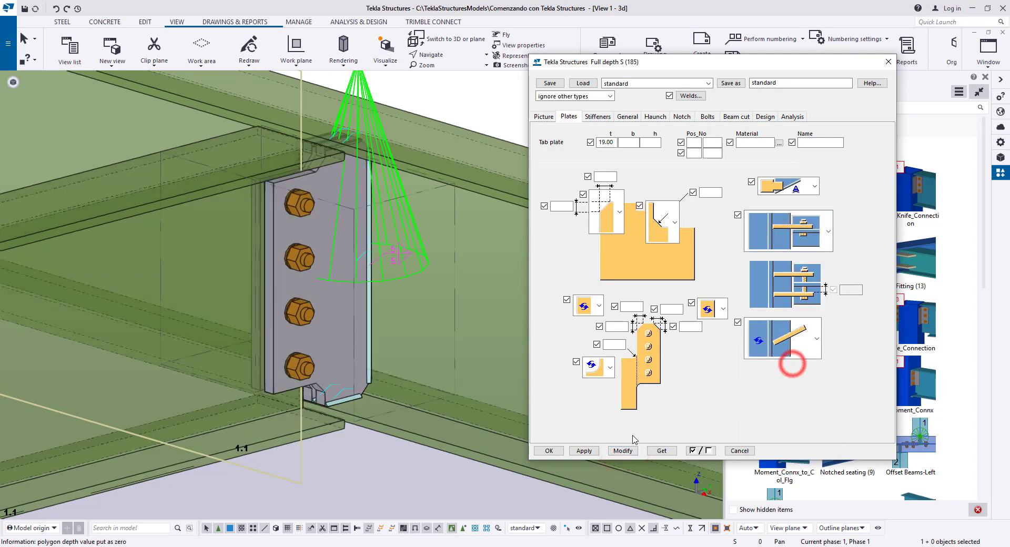
left_click(619, 450)
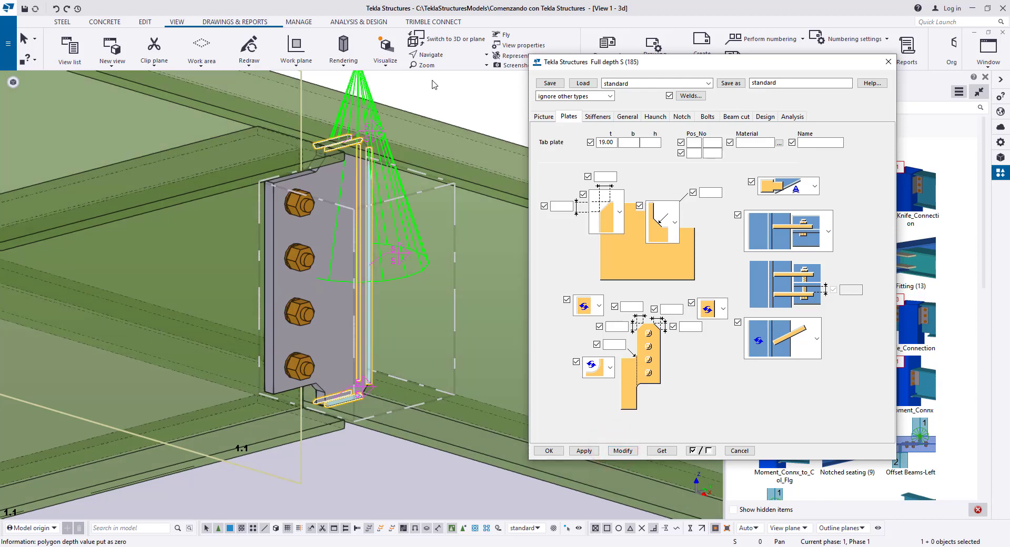
left_click(435, 84)
Add a full-height chamfered web stiffener with a thickness of 6.00 on the main beam, opposite the tab plate
middle_click_drag(457, 112, 411, 130)
double_click(311, 98)
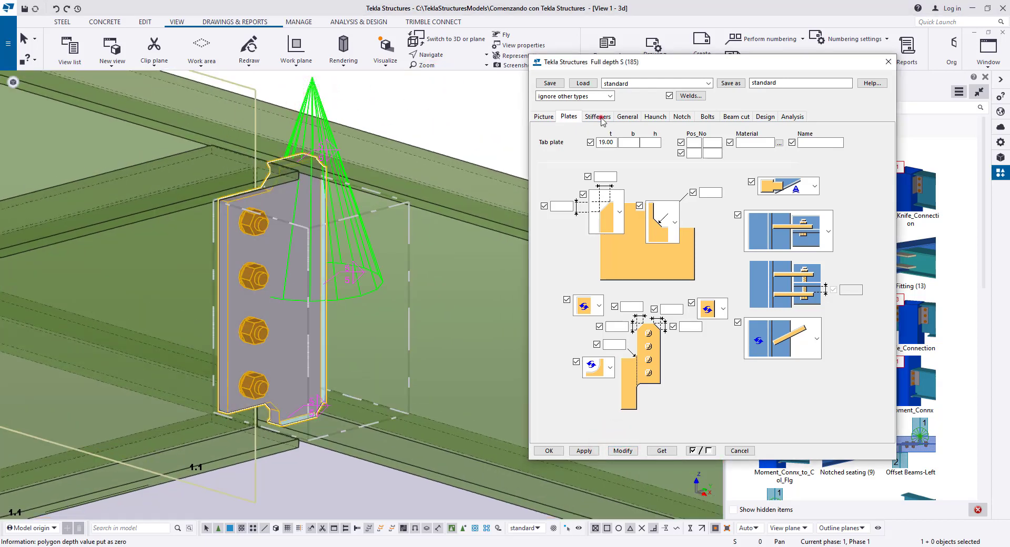
left_click(600, 118)
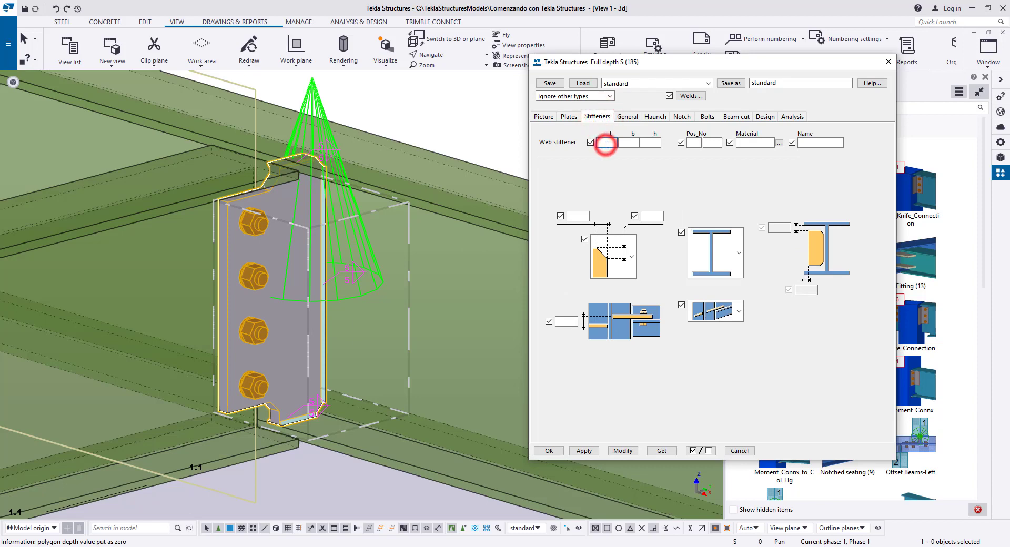
left_click(606, 143)
left_click(715, 242)
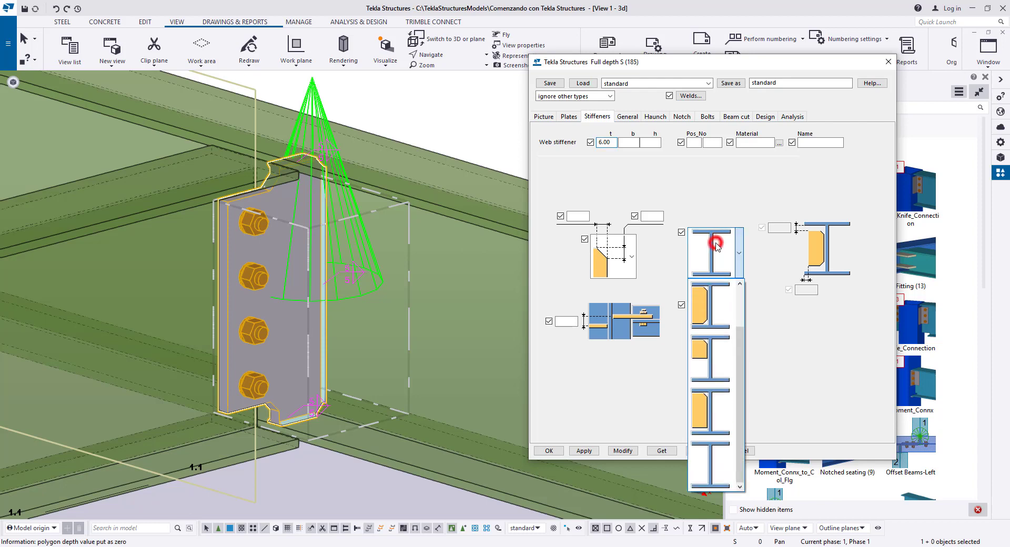
left_click(704, 307)
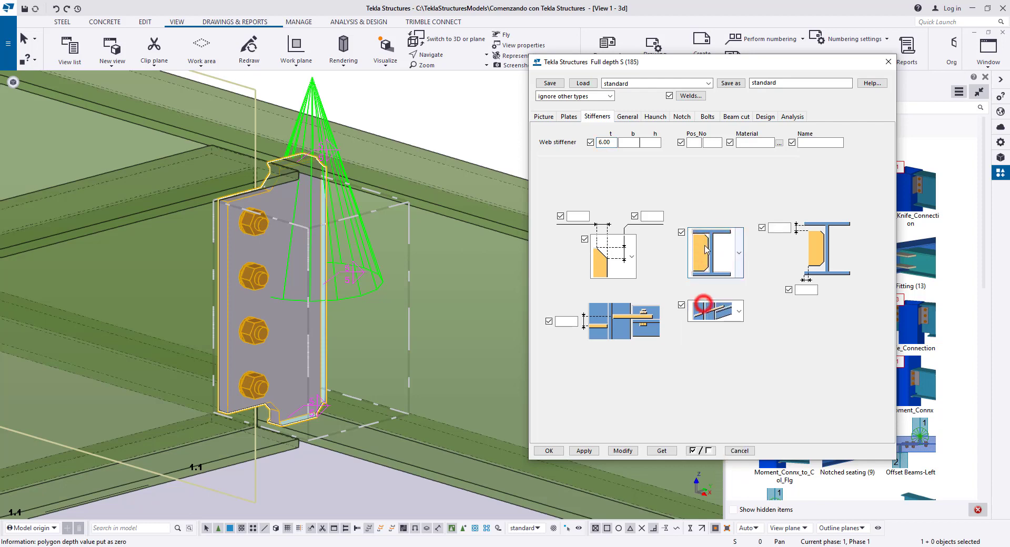
left_click(626, 451)
left_click(407, 131)
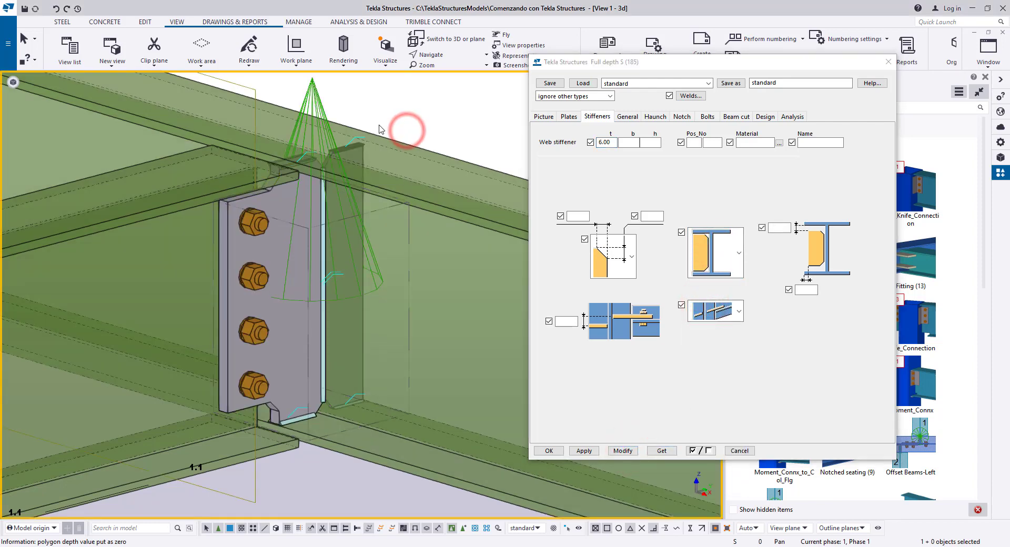
Return the parts to solid rendering and examine the web stiffener from the far side of the main beam
key("v")
left_click(306, 233)
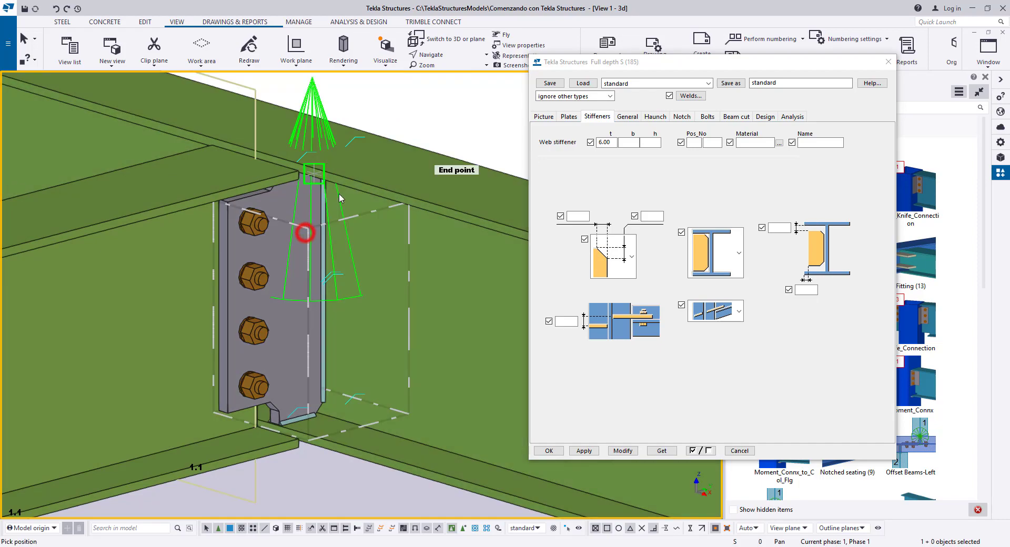
scroll(306, 233, "down", 3)
middle_click_drag(306, 233, 301, 207, "ctrl")
scroll(287, 195, "up", 2)
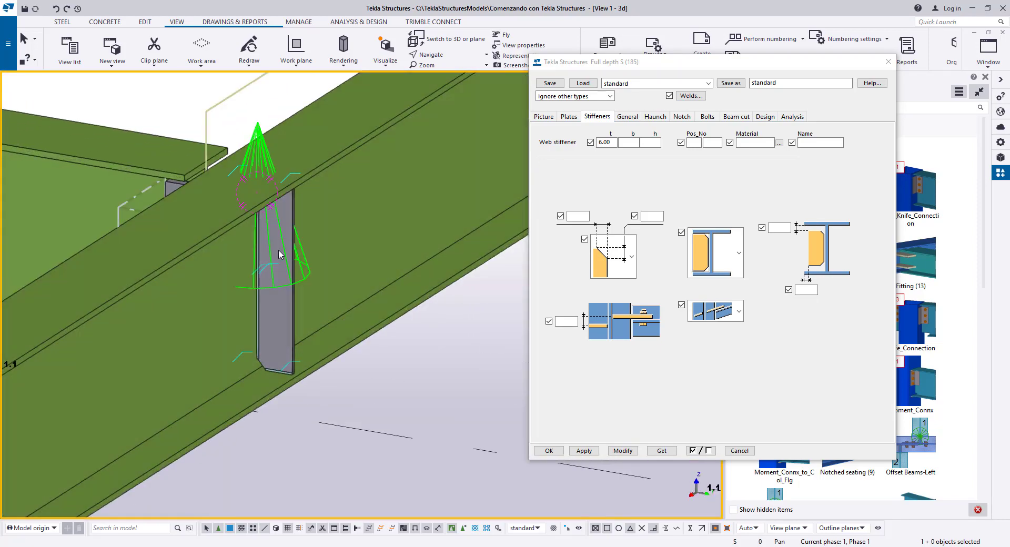
middle_click_drag(256, 241, 409, 211, "ctrl")
scroll(244, 265, "up", 3)
middle_click_drag(244, 265, 275, 281)
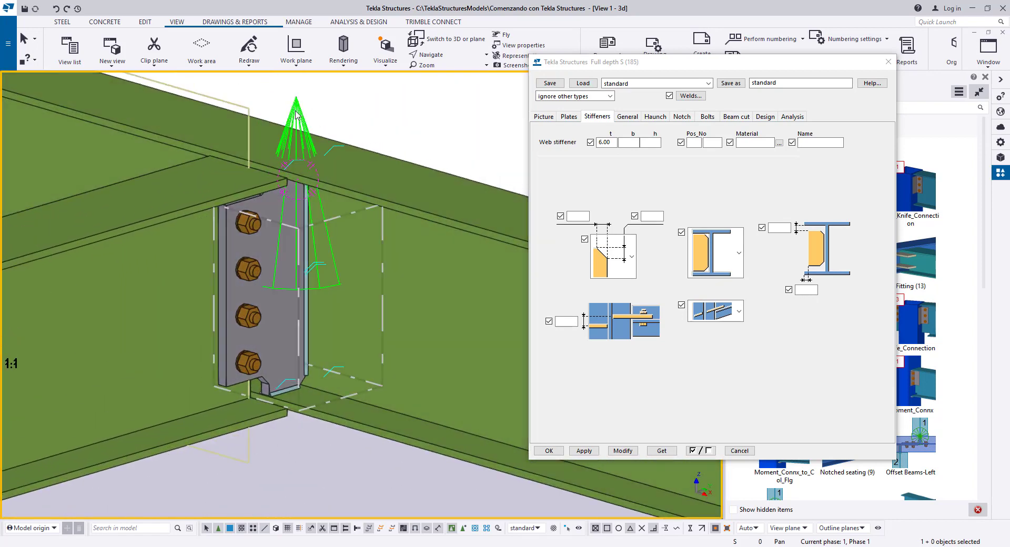
Set the number of bolt rows in the Full depth S (185) connection to 3 and update the joint
double_click(295, 111)
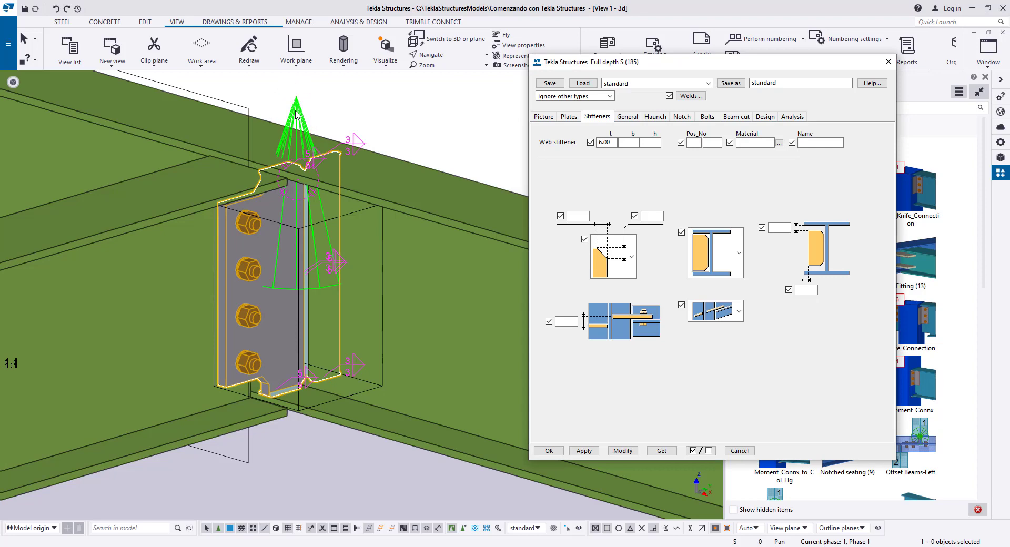
left_click(708, 117)
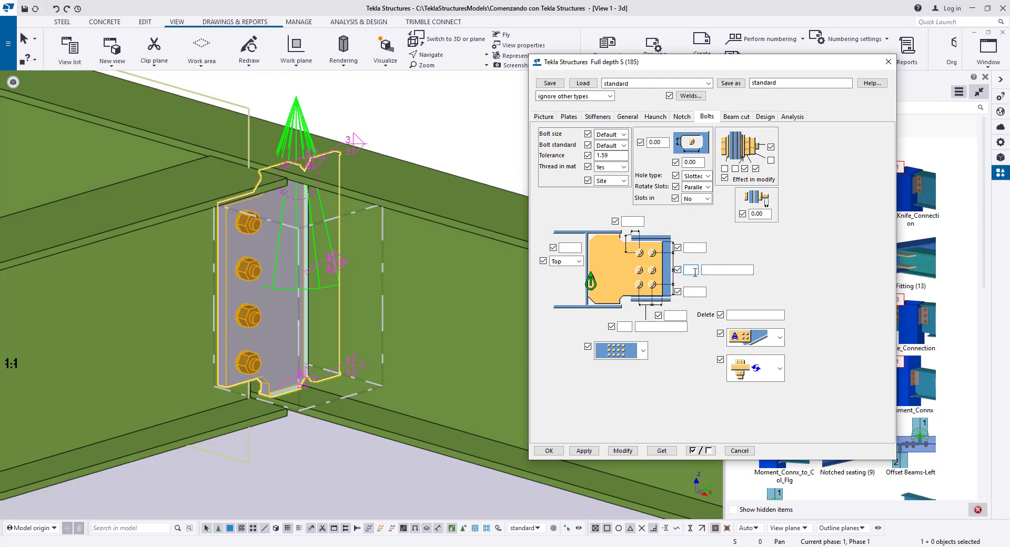
left_click(397, 105)
scroll(397, 105, "up", 2)
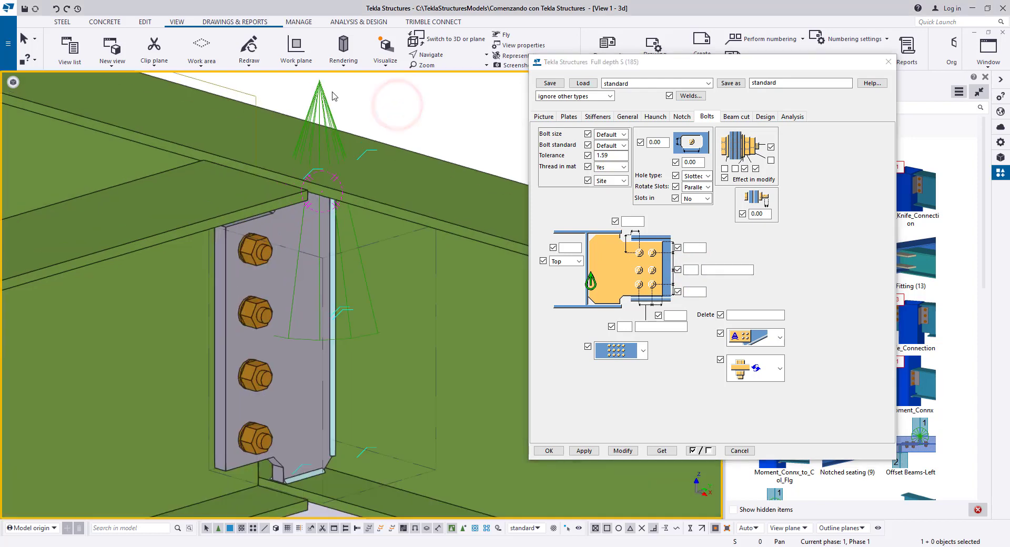
scroll(318, 96, "up", 2)
left_click(316, 92)
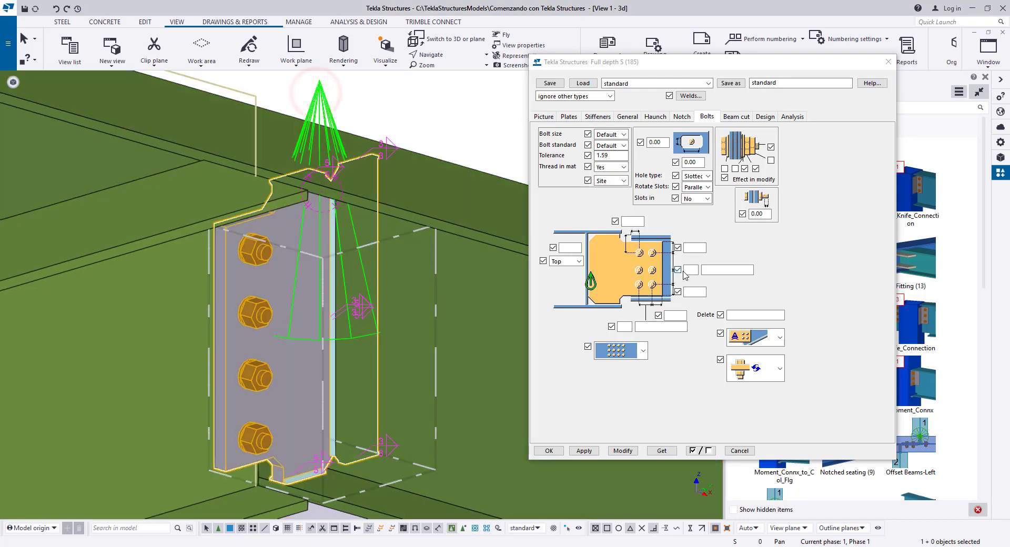
left_click(688, 270)
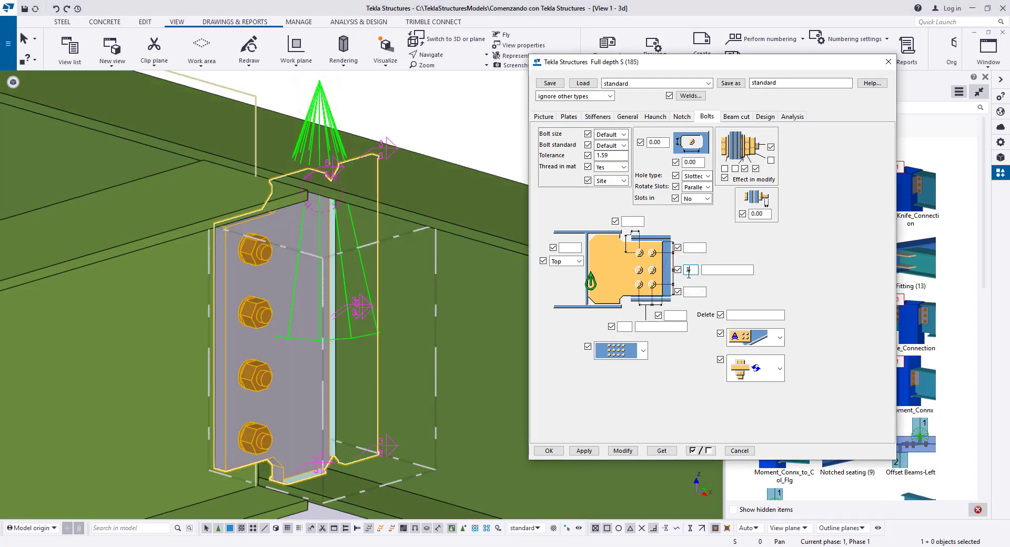
left_click(621, 450)
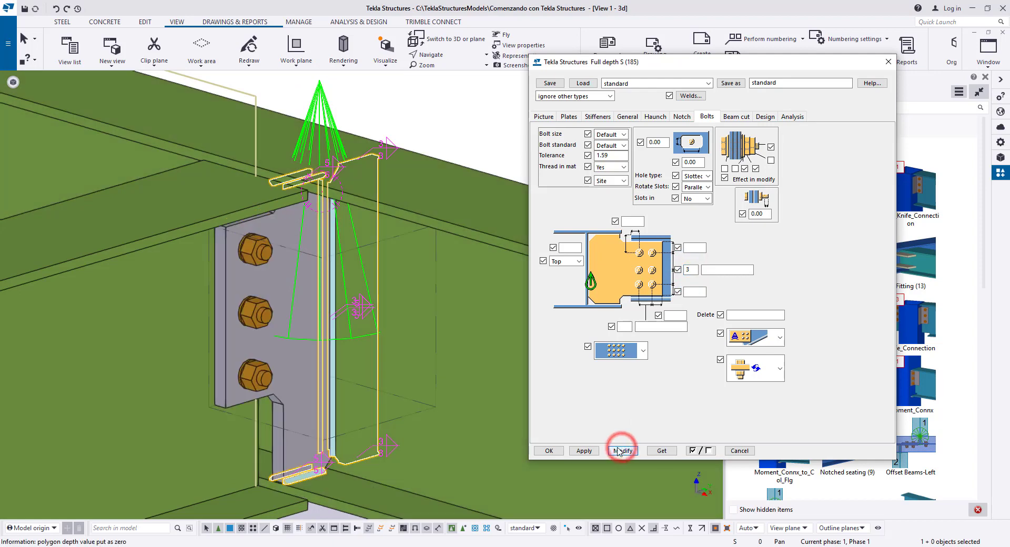
Arrange the connection's bolts in 3 vertical columns and 2 horizontal rows, updating the joint
scroll(283, 240, "down", 3)
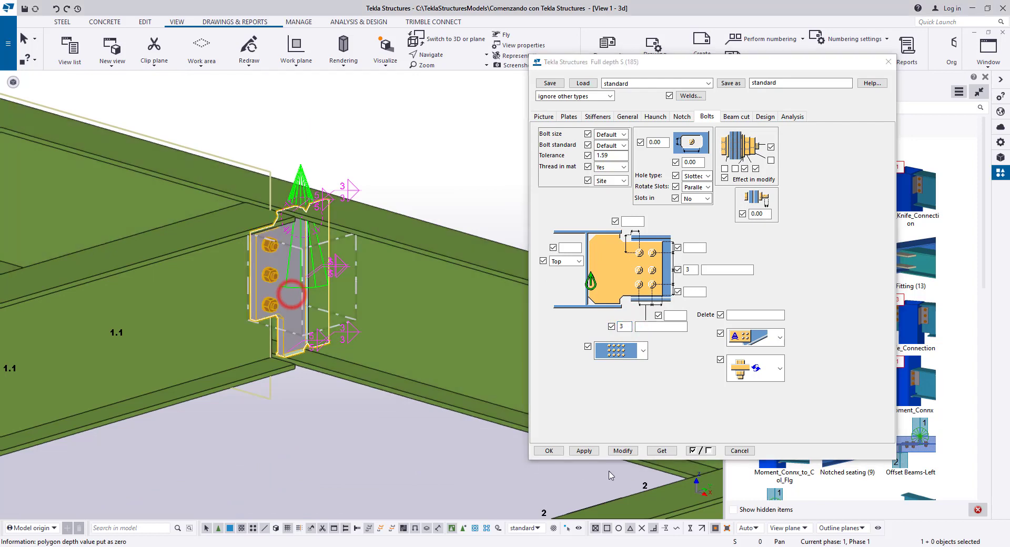
left_click(614, 451)
scroll(269, 300, "up", 2)
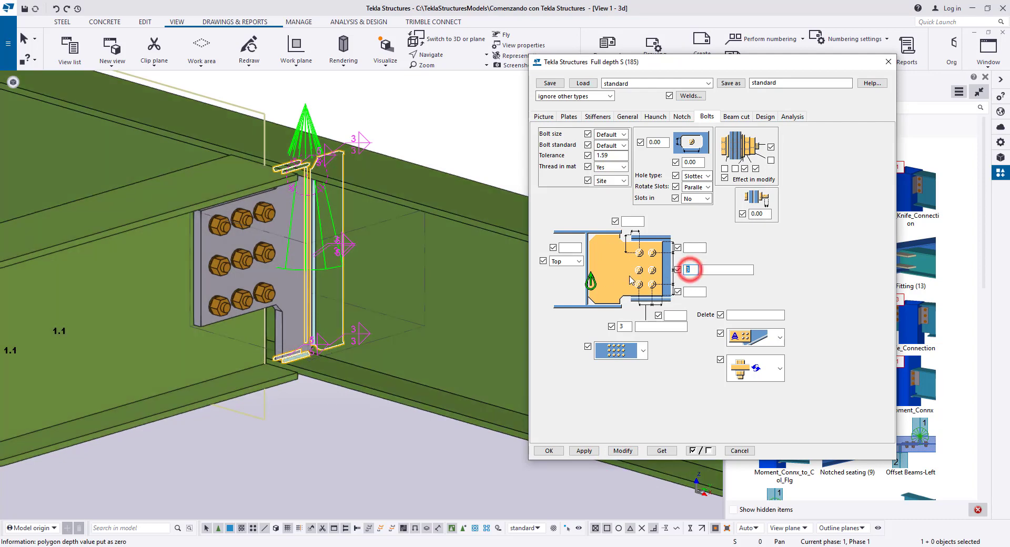
type("2")
left_click(263, 260)
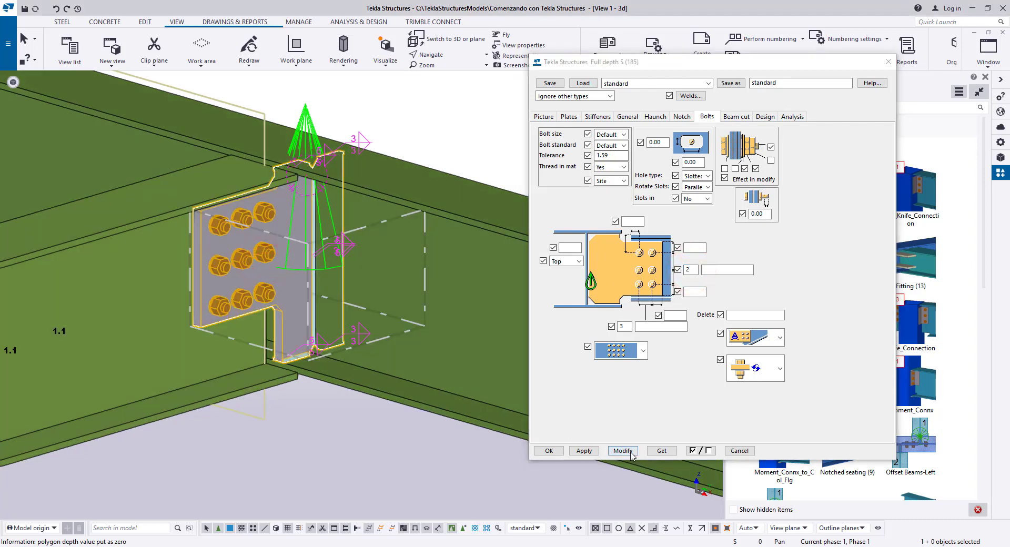
left_click(623, 451)
scroll(316, 445, "up", 3)
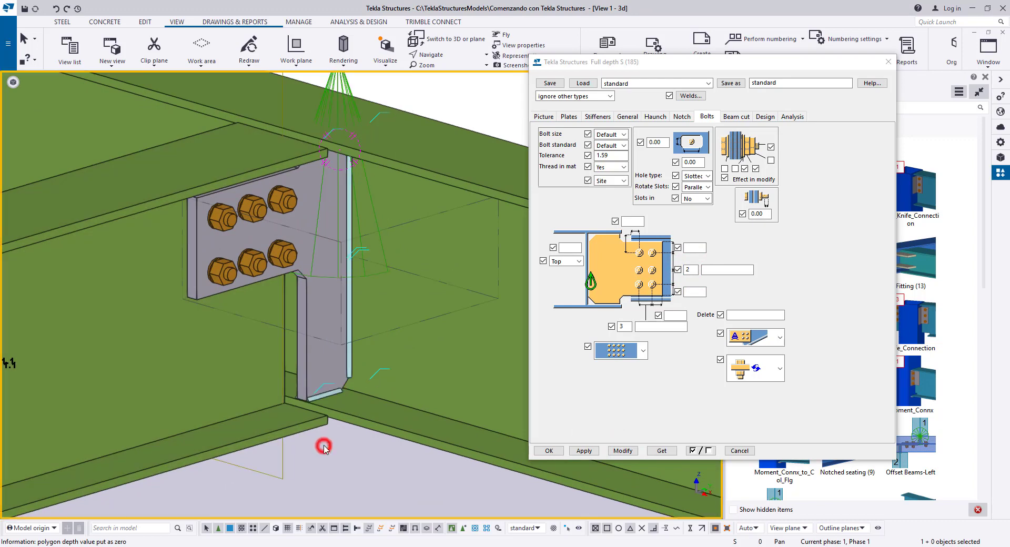
scroll(323, 446, "down", 2)
middle_click_drag(336, 368, 332, 346, "ctrl")
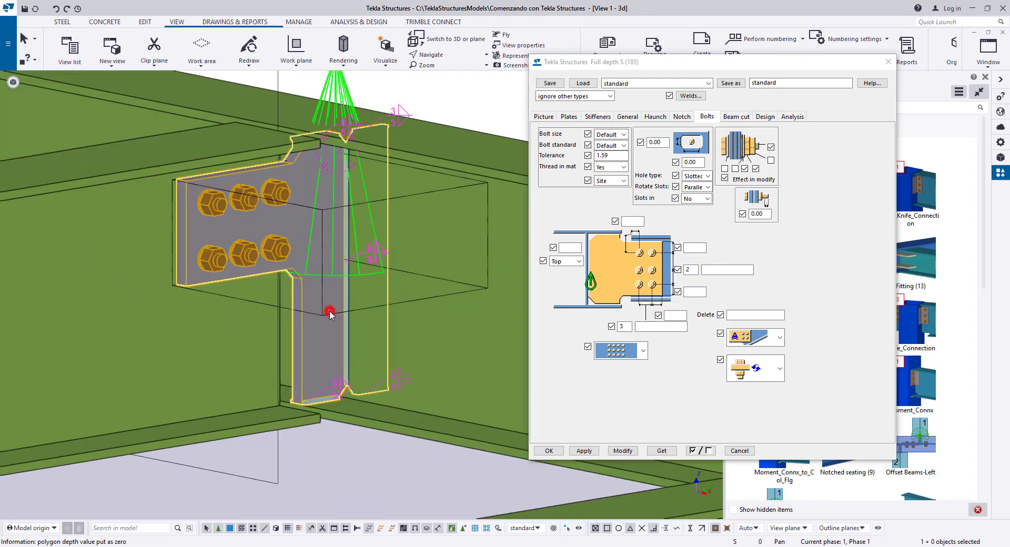
scroll(330, 311, "up", 2)
Try a vertical spacing of 75 between the bolt rows, and set it to 100.00 on the connection
left_click(713, 270)
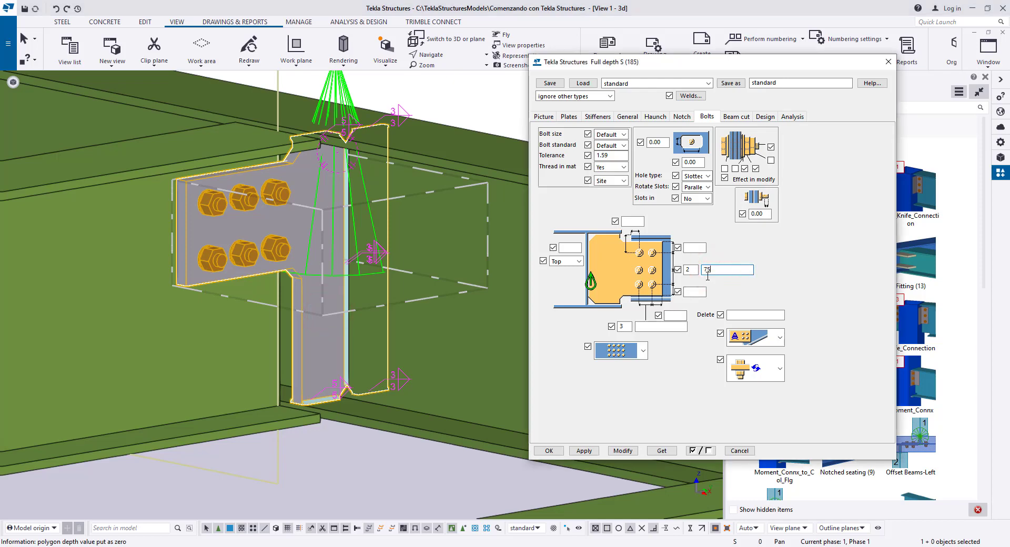
type("75")
left_click(622, 451)
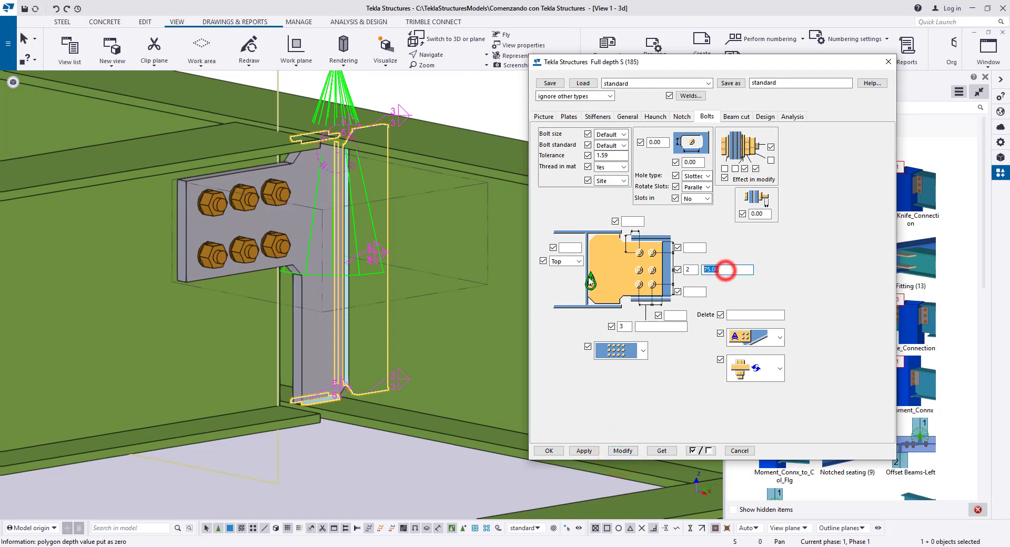
type("100")
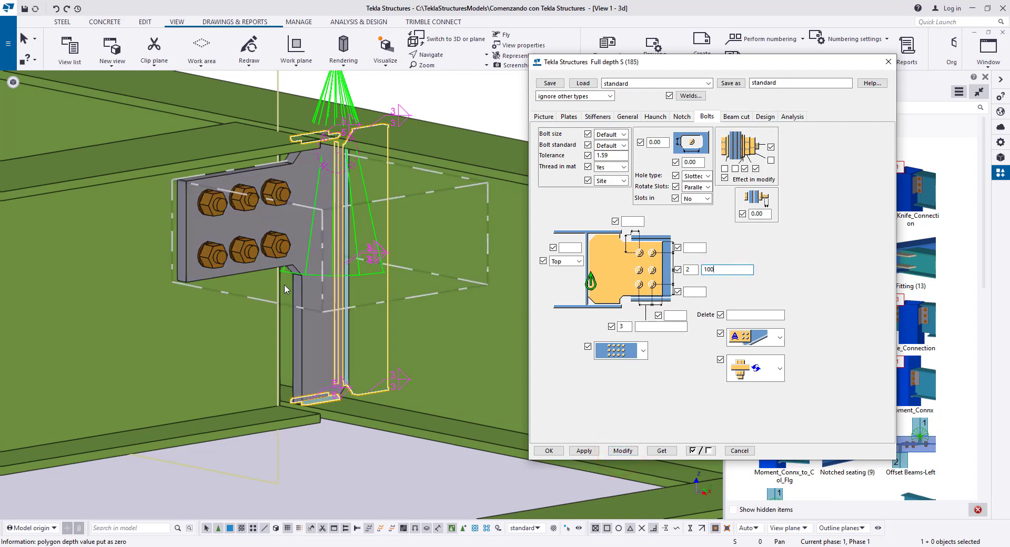
left_click(315, 266)
left_click(619, 451)
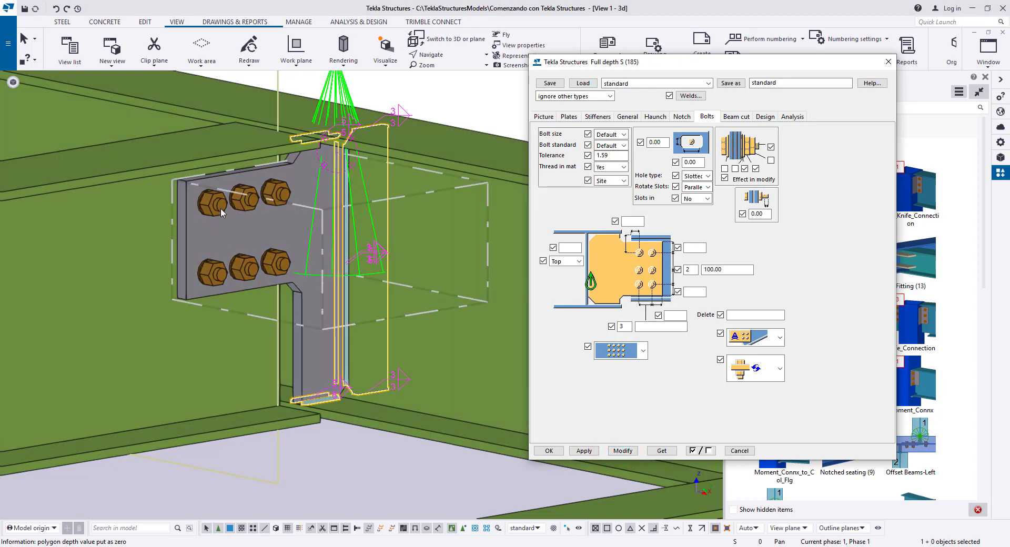
Set all four bolt edge distances to 50.00 and the horizontal bolt spacing to 75.00, and update the joint
left_click(692, 249)
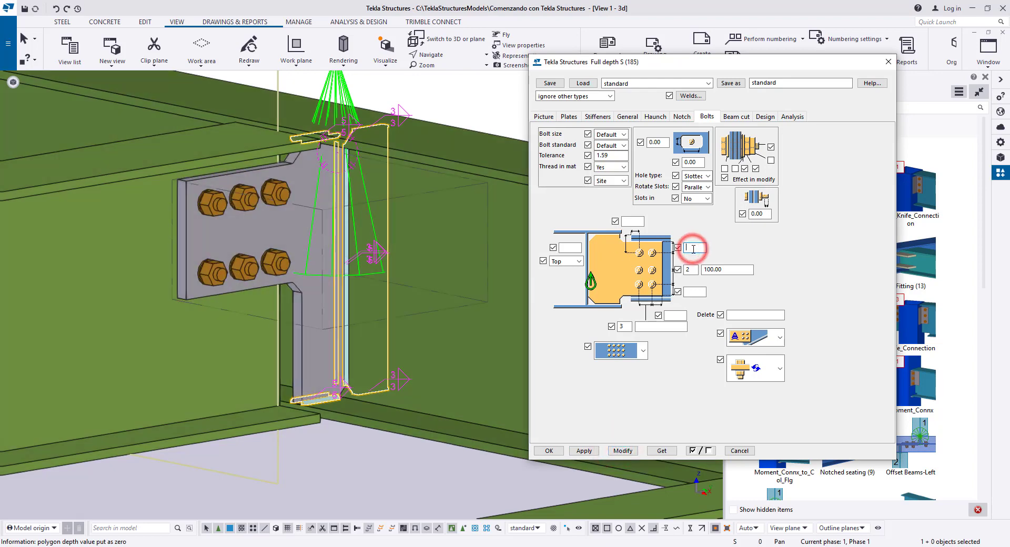
type("50")
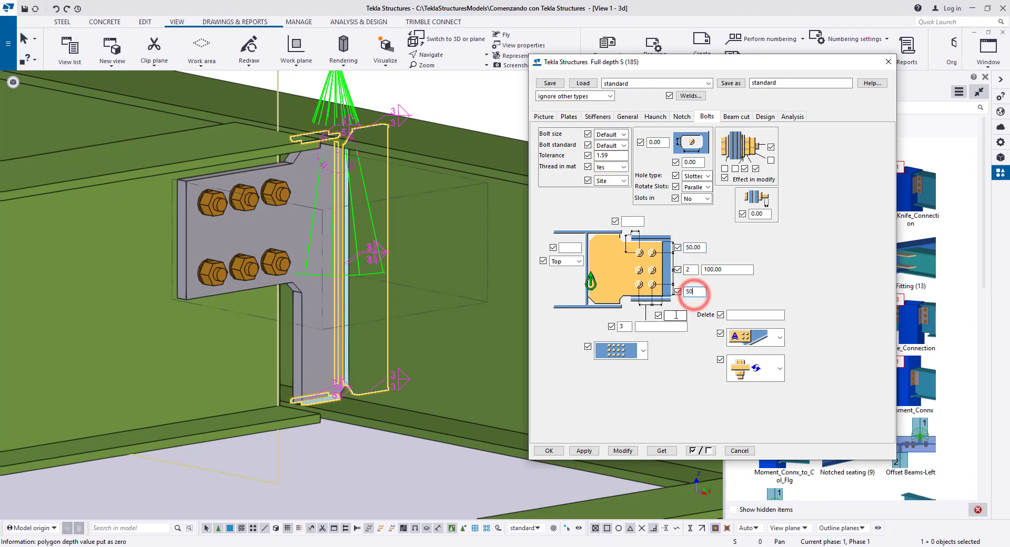
left_click(674, 315)
type("50")
left_click(630, 219)
type("50")
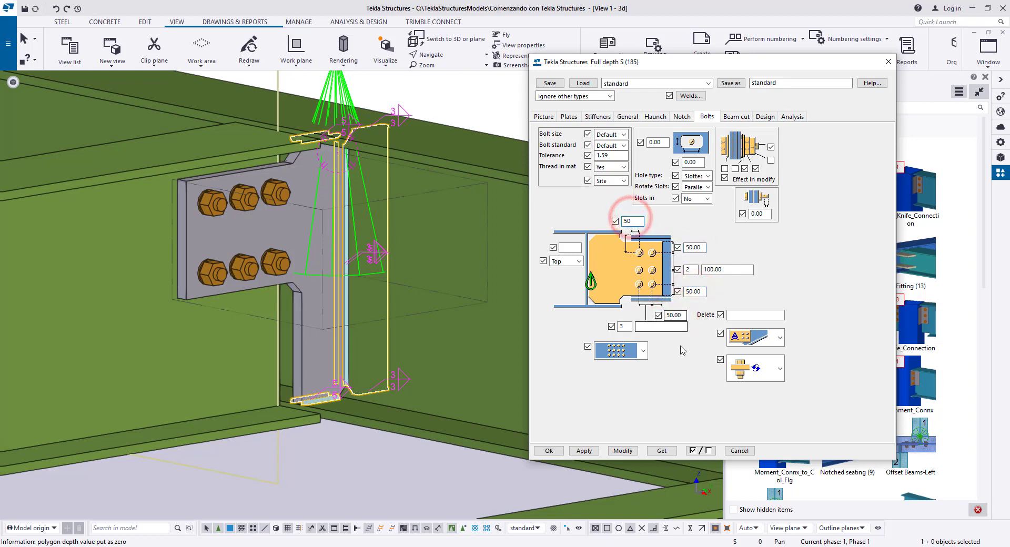
left_click(660, 326)
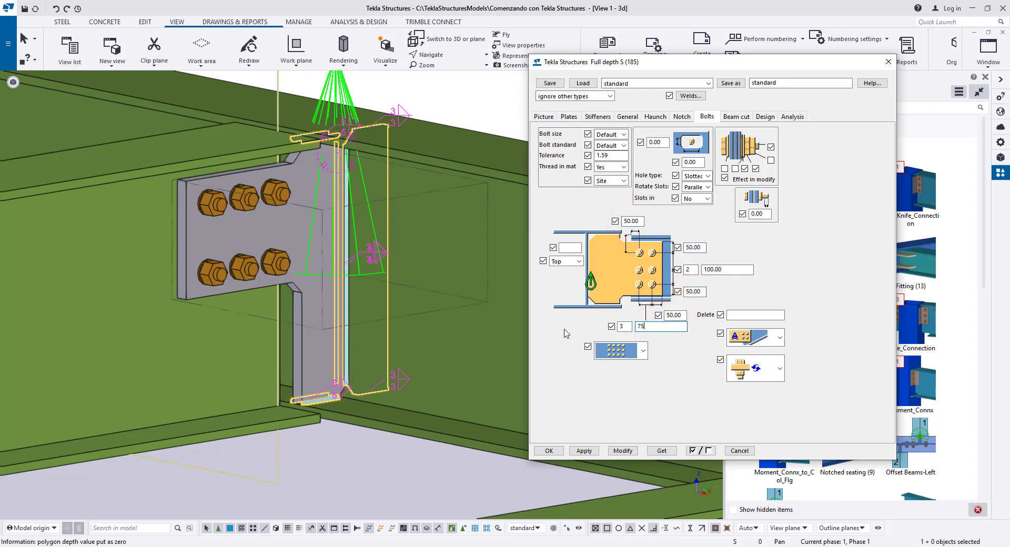
left_click(304, 255)
left_click(625, 453)
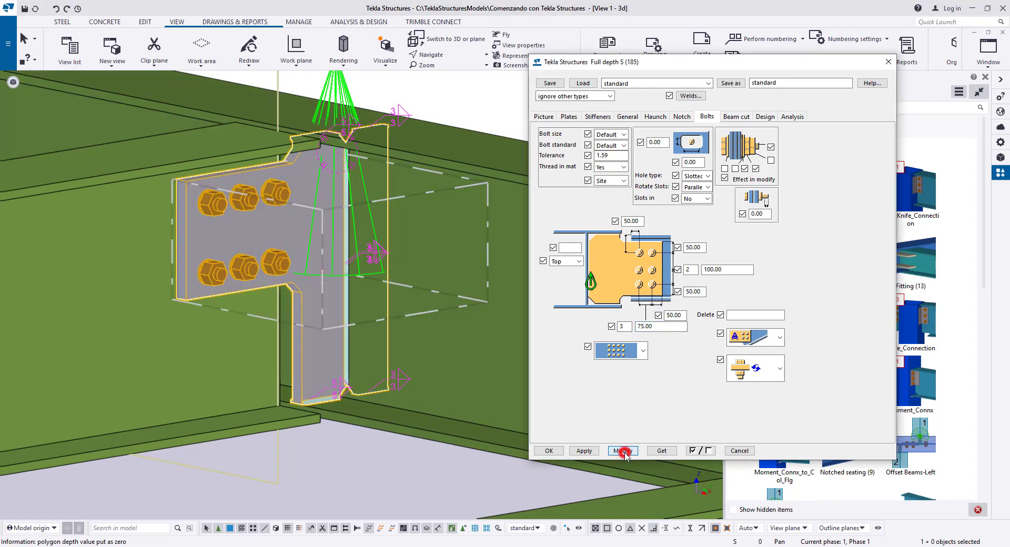
left_click(424, 480)
middle_click_drag(405, 447, 419, 467)
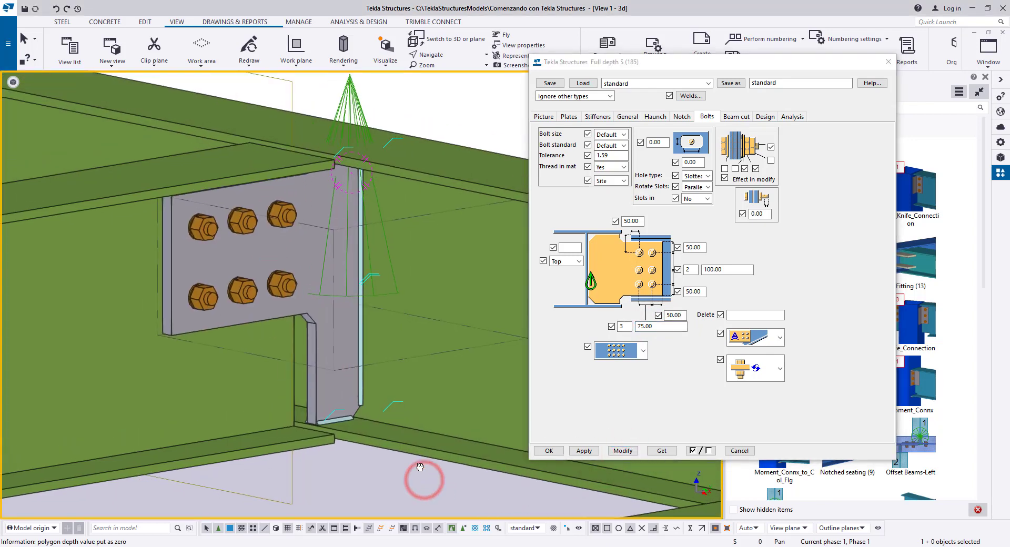
Change the connection's bolts to standard A325N with a bolt size of 15.88
left_click(322, 287)
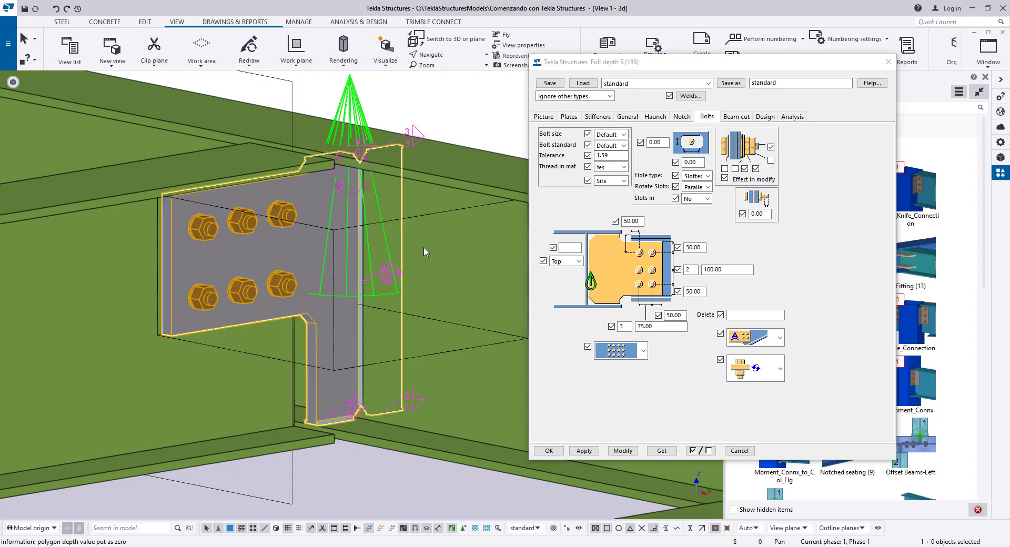
left_click(623, 145)
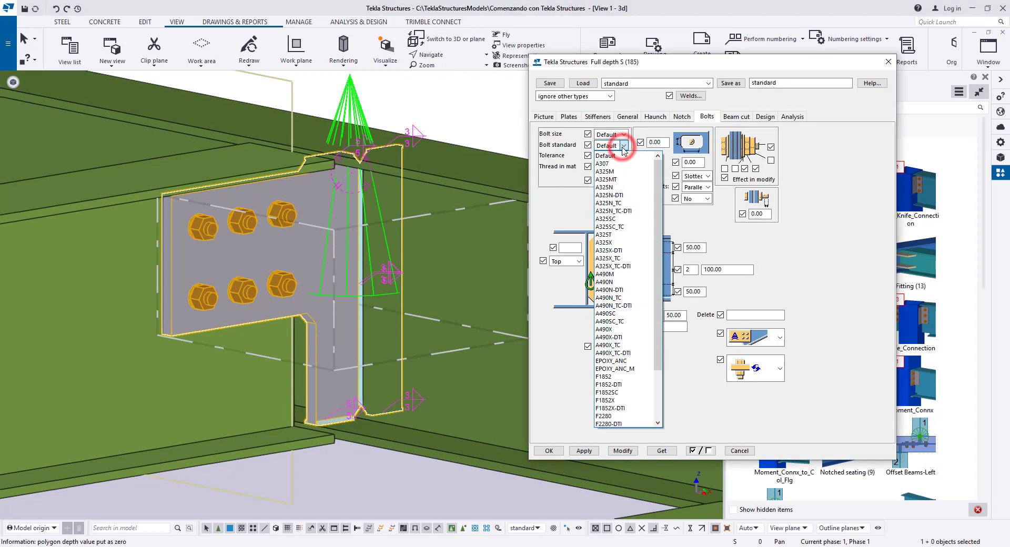
left_click(623, 187)
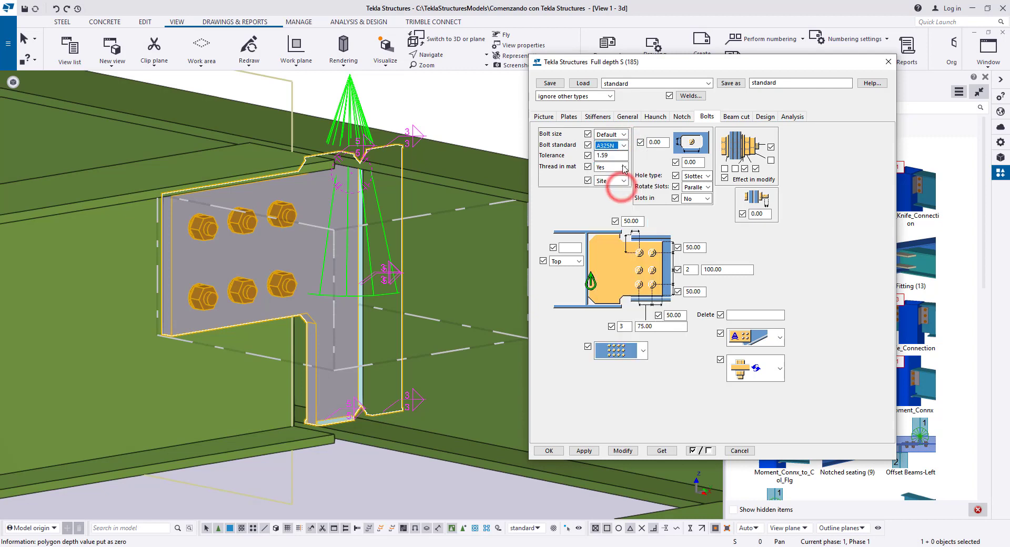
left_click(624, 135)
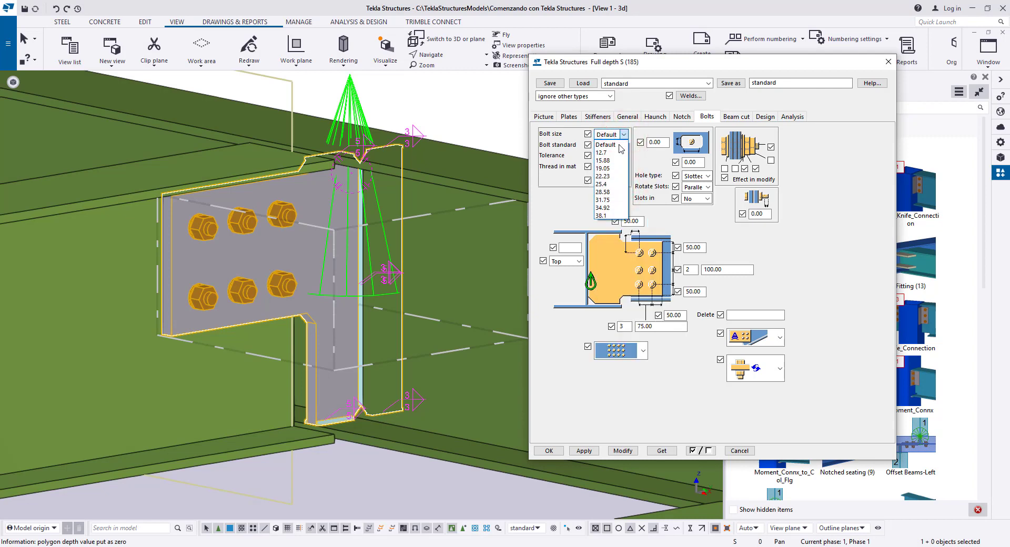
left_click(614, 160)
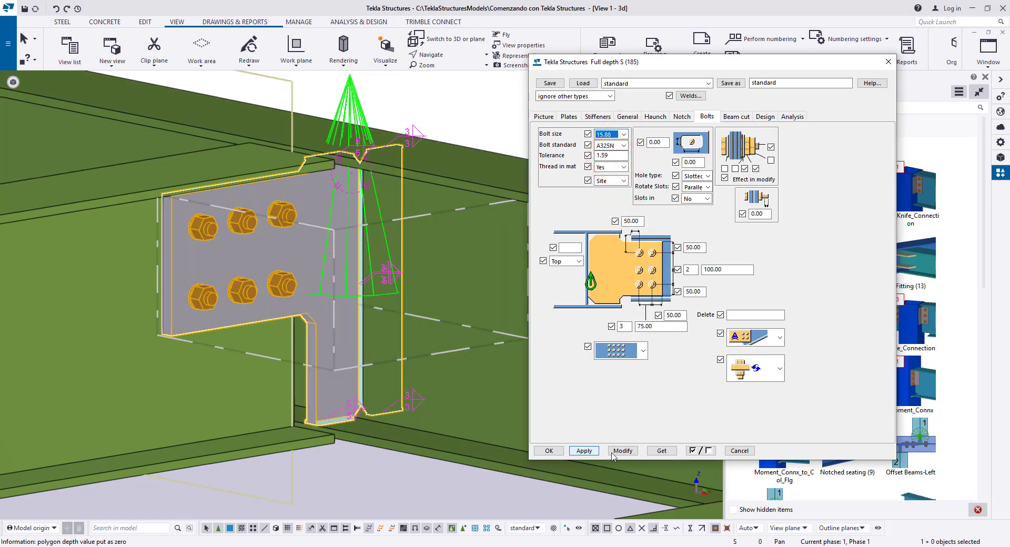
left_click(621, 451)
scroll(206, 270, "up", 6)
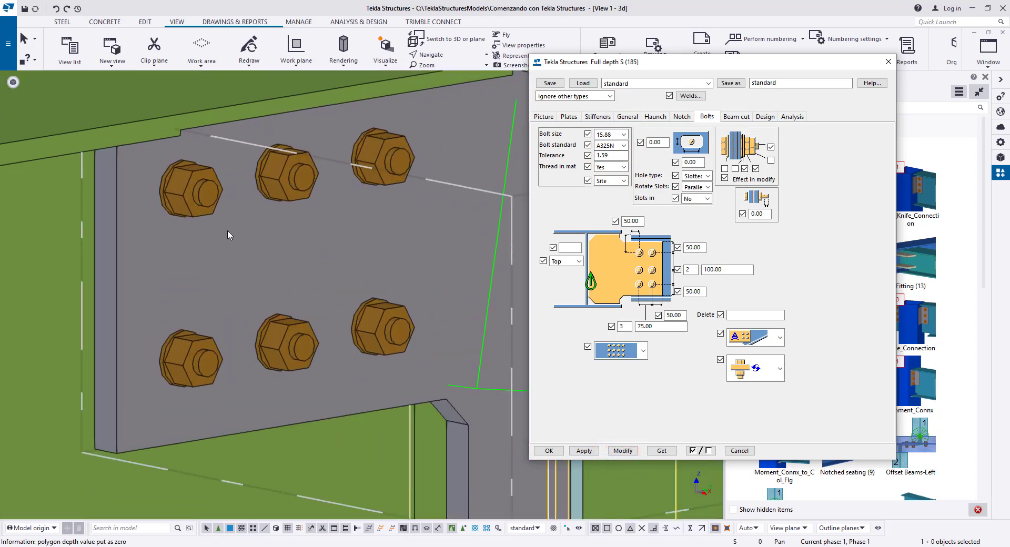
Examine the updated connection with the beams rendered transparent, and return them to solid rendering
scroll(232, 226, "down", 8)
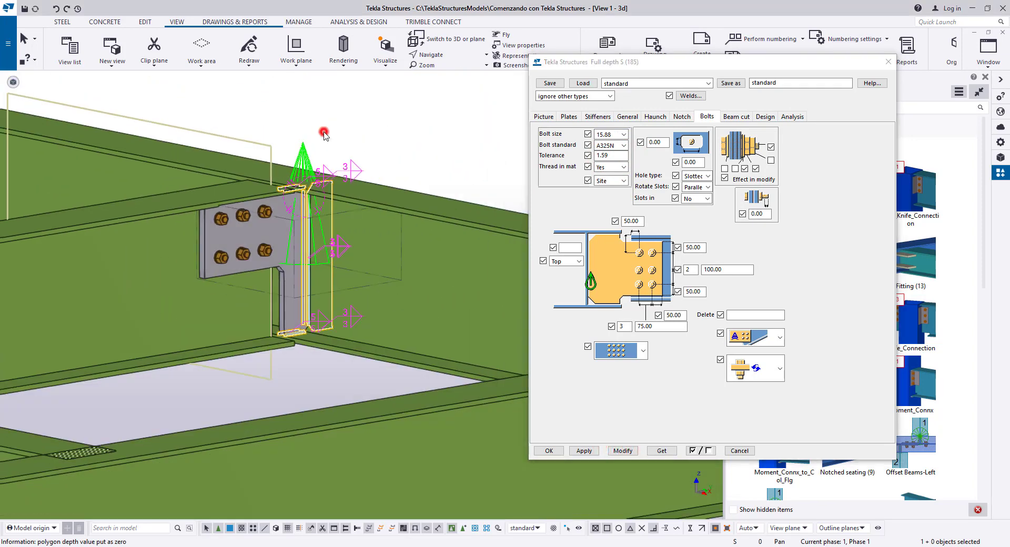
left_click(323, 134)
key("ctrl+1")
key("ctrl+2")
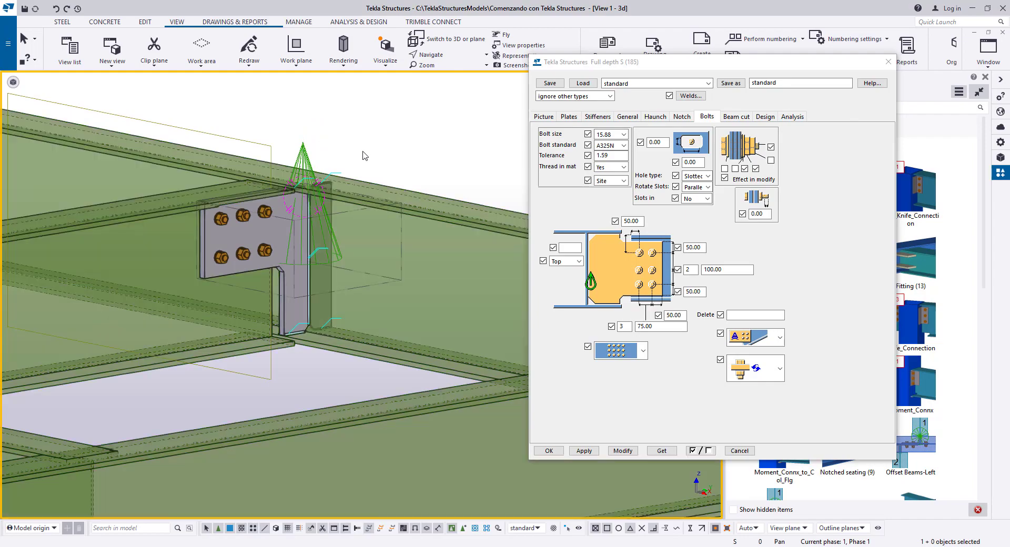
mouse_move(364, 153)
middle_mouse_down("ctrl")
mouse_move(305, 170)
mouse_move(352, 180)
middle_mouse_up("ctrl")
scroll(353, 180, "down", 10)
key("ctrl+4")
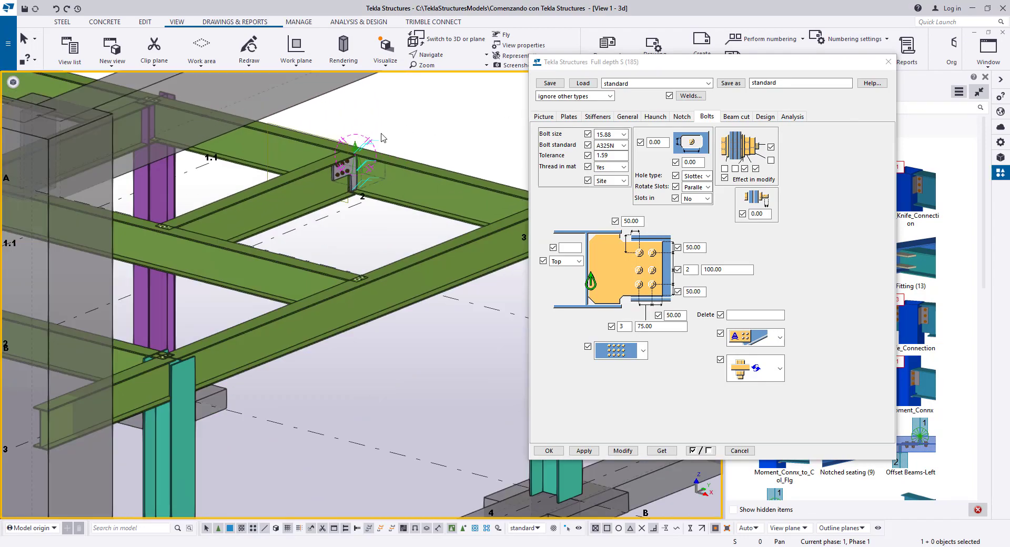
scroll(357, 135, "up", 5)
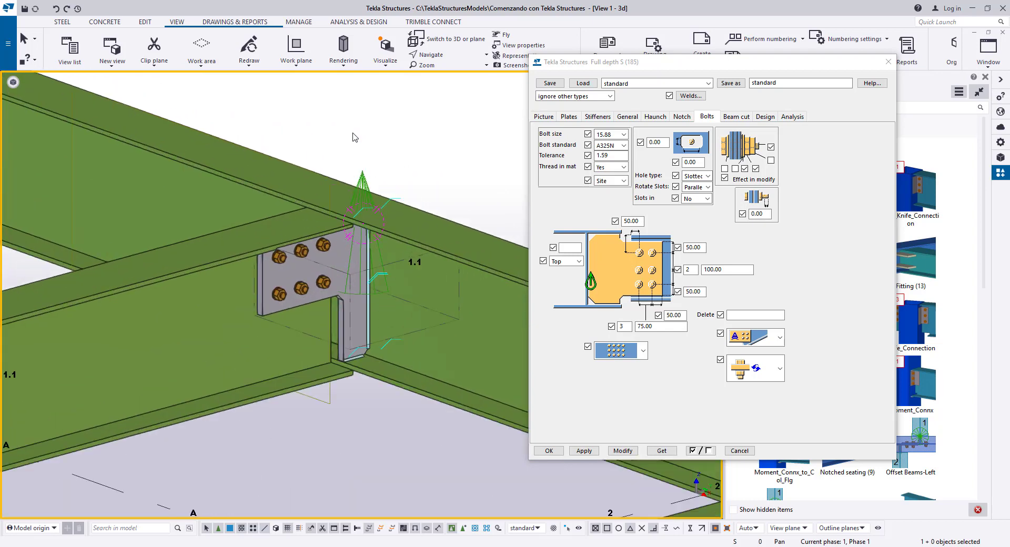
scroll(352, 137, "up", 3)
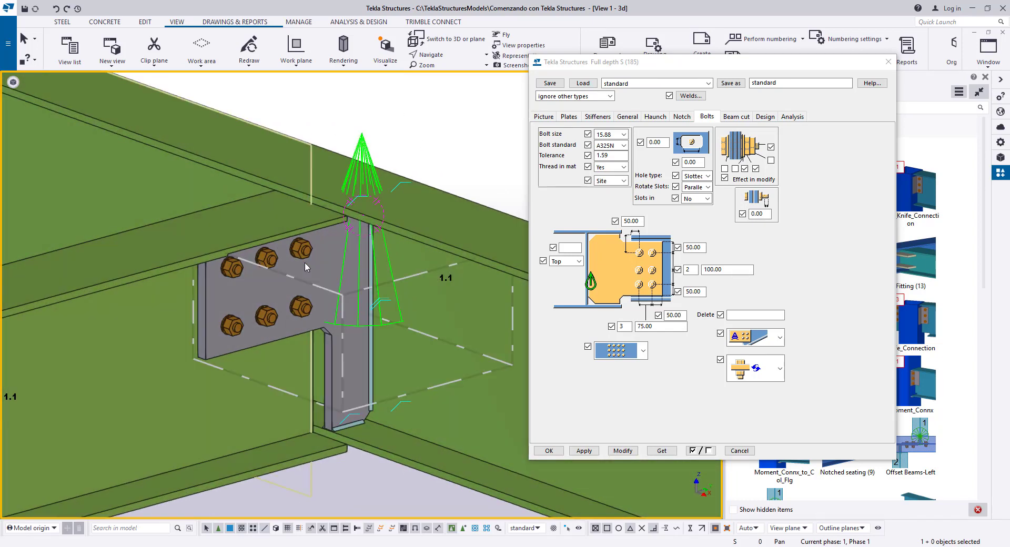
Apply the Full depth S (185) connection settings, close its properties, and bring the opposite end of the secondary beam into view
left_click(349, 309)
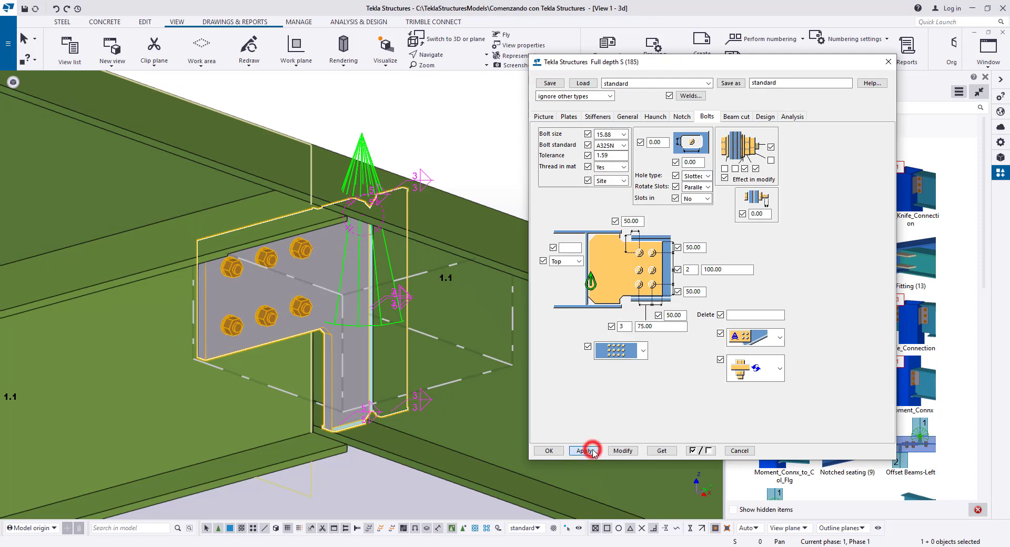
left_click(549, 451)
scroll(518, 161, "down", 3)
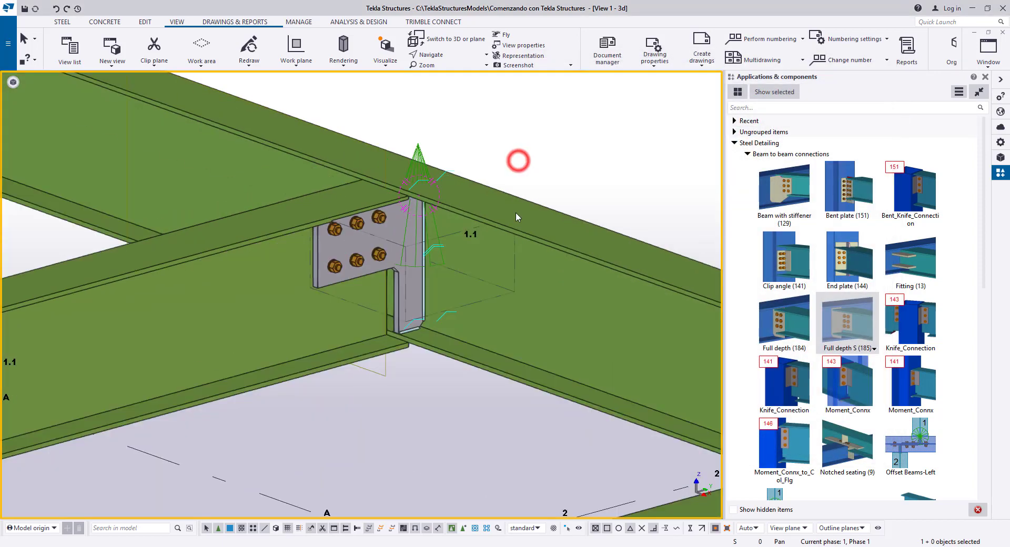
middle_click_drag(516, 213, 604, 336, "ctrl")
scroll(604, 336, "down", 2)
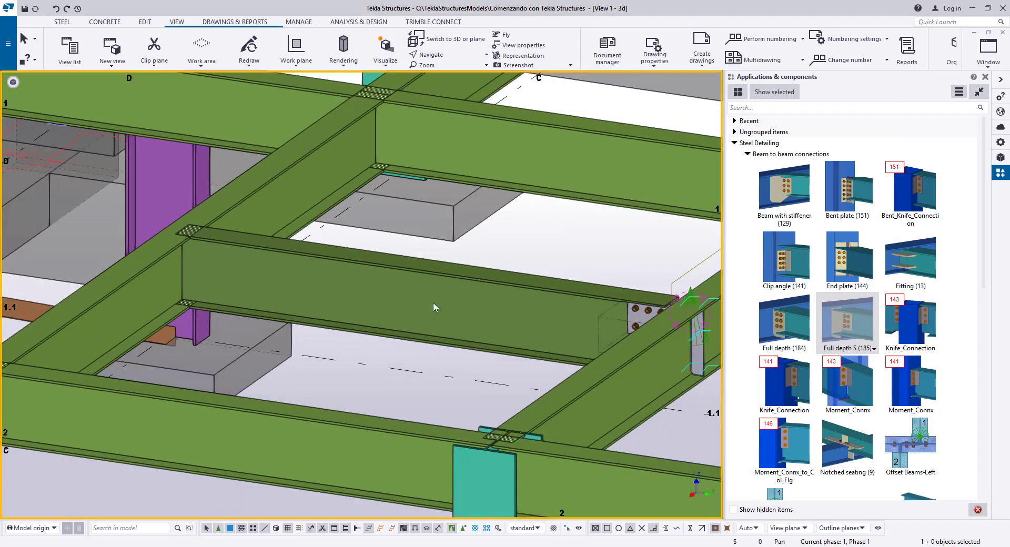
Add a Full depth S (185) connection between the main beam and the secondary beam's opposite end
left_click(860, 313)
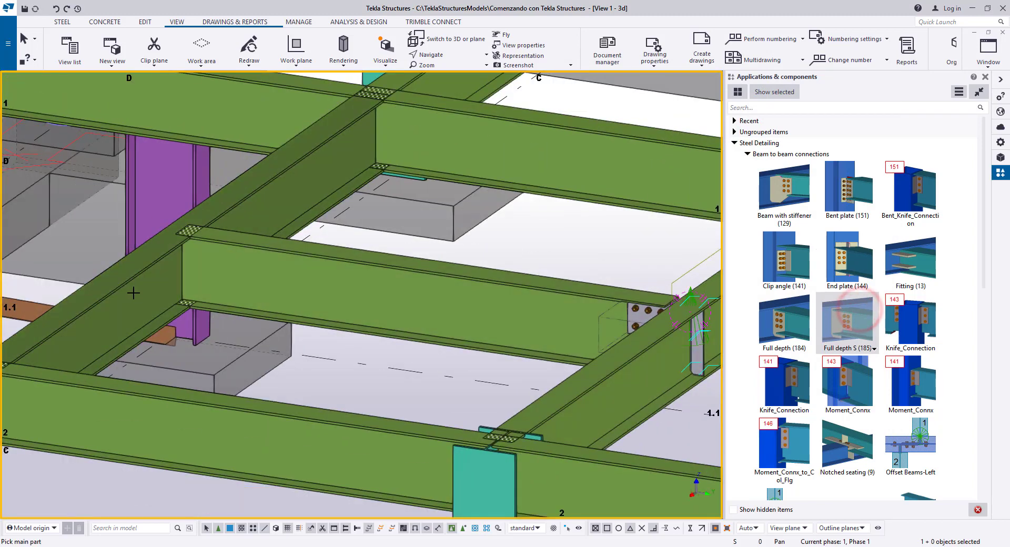
left_click(134, 293)
left_click(254, 272)
right_click(235, 252)
left_click(265, 258)
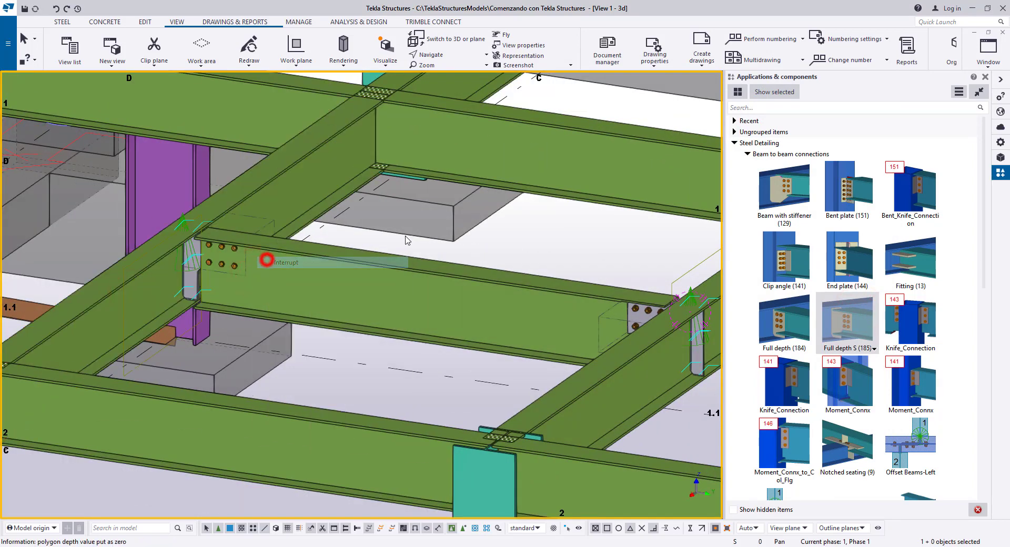
Set the tab plate side to the automatic option in the first Full depth S (185) connection and update the joint
scroll(392, 246, "down", 3)
middle_click_drag(397, 250, 435, 254, "ctrl")
scroll(434, 255, "up", 3)
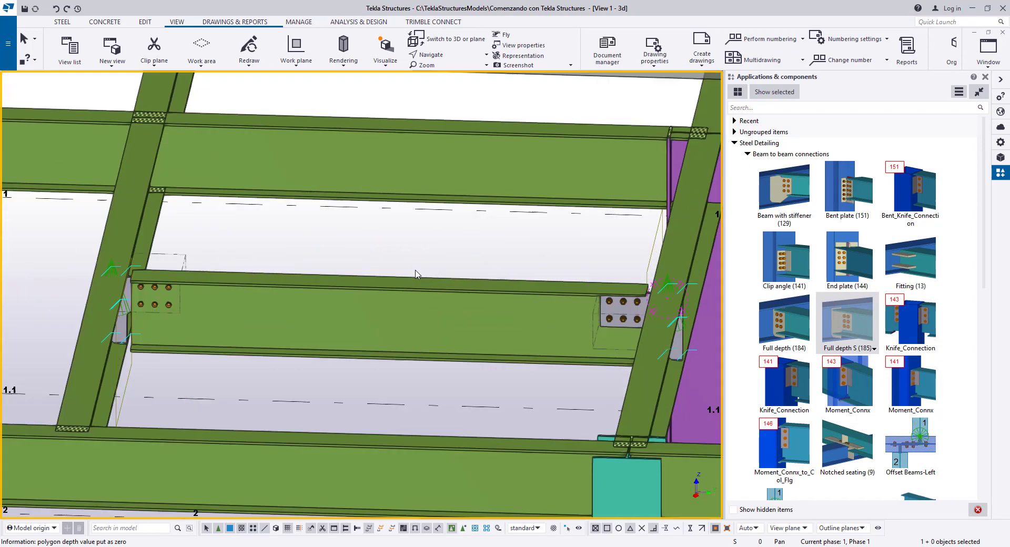
middle_click_drag(363, 327, 610, 279, "ctrl")
scroll(623, 260, "up", 4)
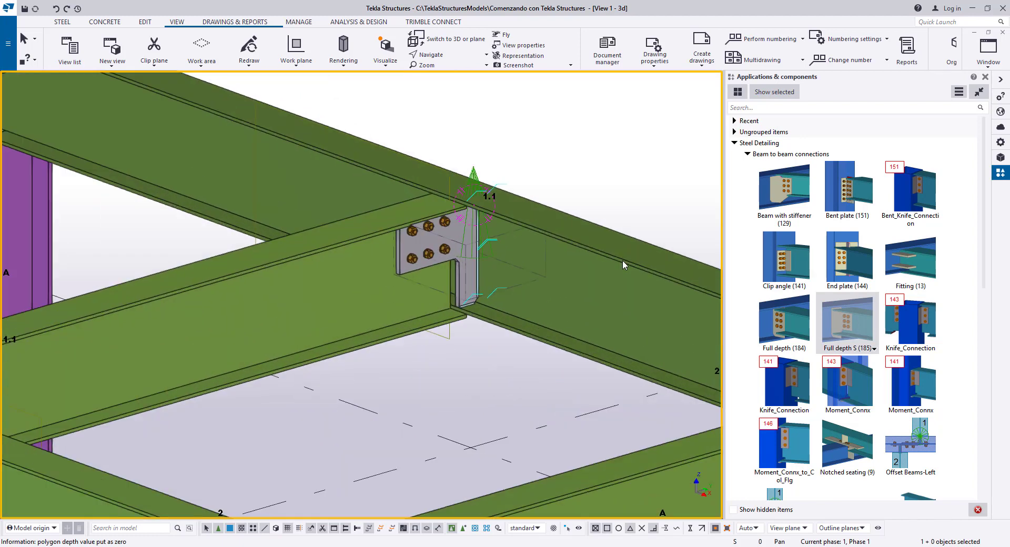
double_click(389, 227)
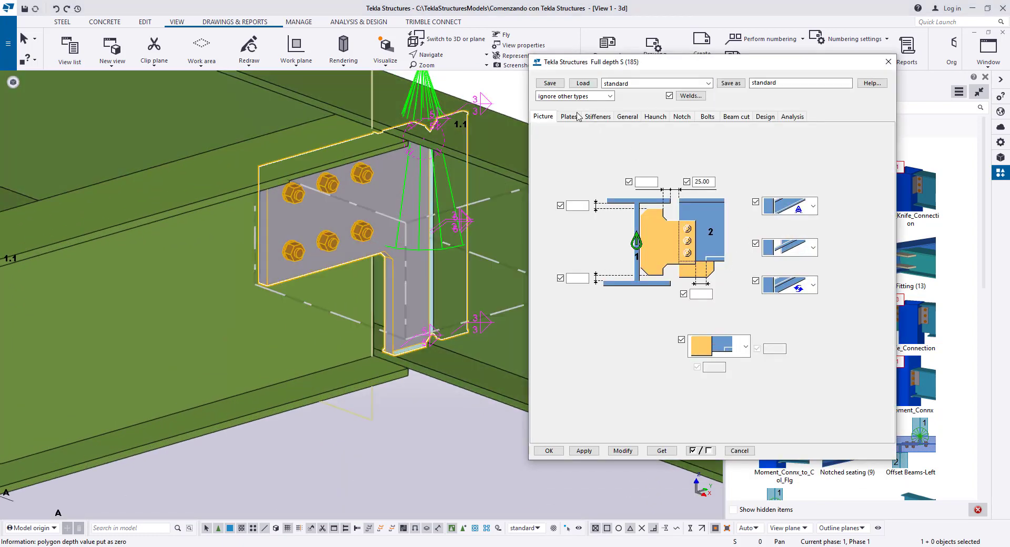
left_click(570, 116)
left_click(804, 238)
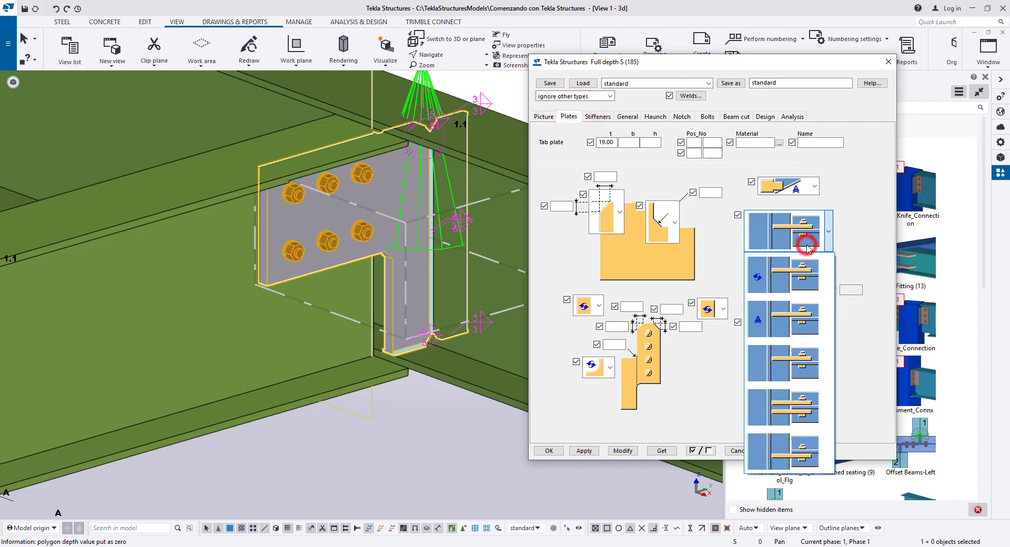
left_click(795, 316)
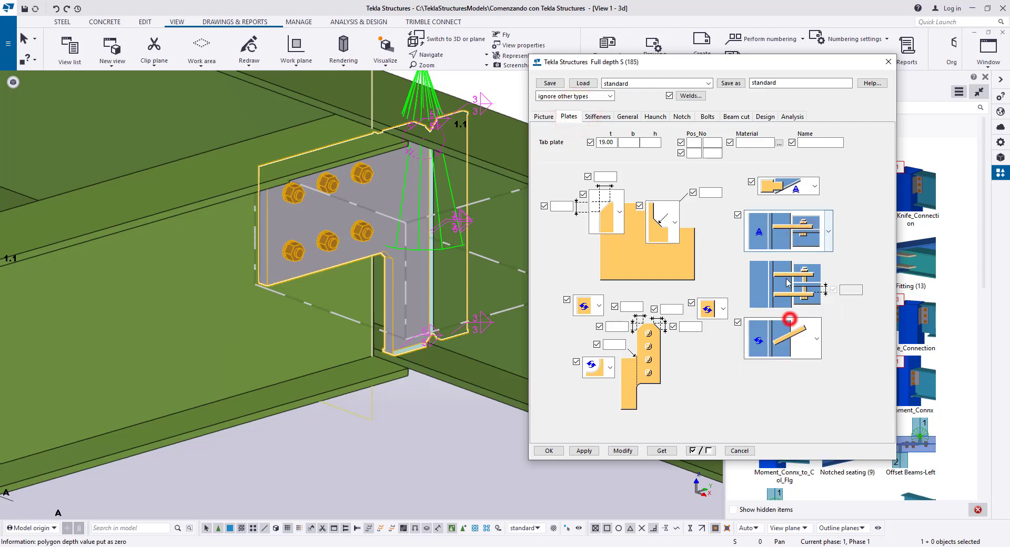
left_click(624, 450)
Update the Full depth S (185) connection at the secondary beam's opposite end with the same plate settings and close the properties
scroll(230, 227, "down", 6)
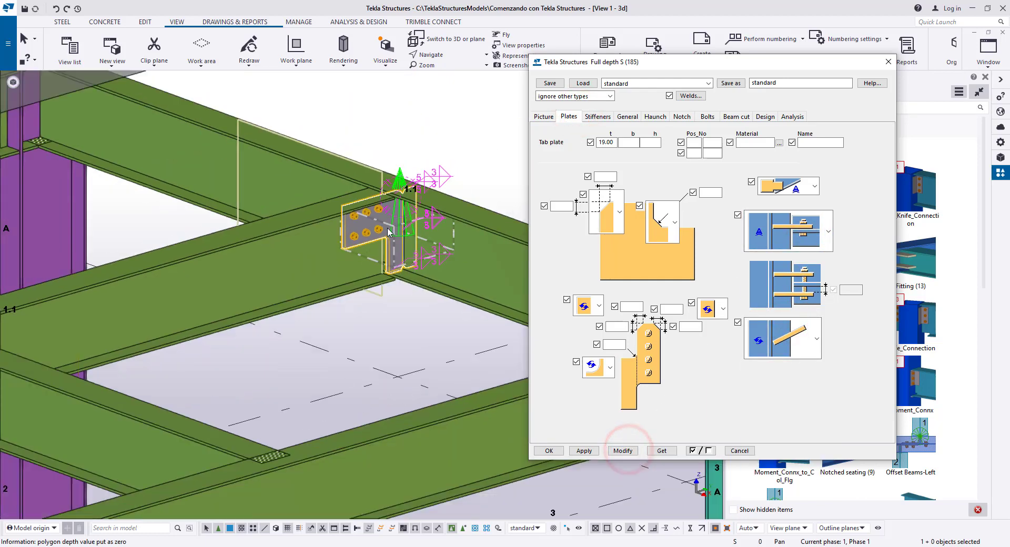
scroll(135, 181, "up", 6)
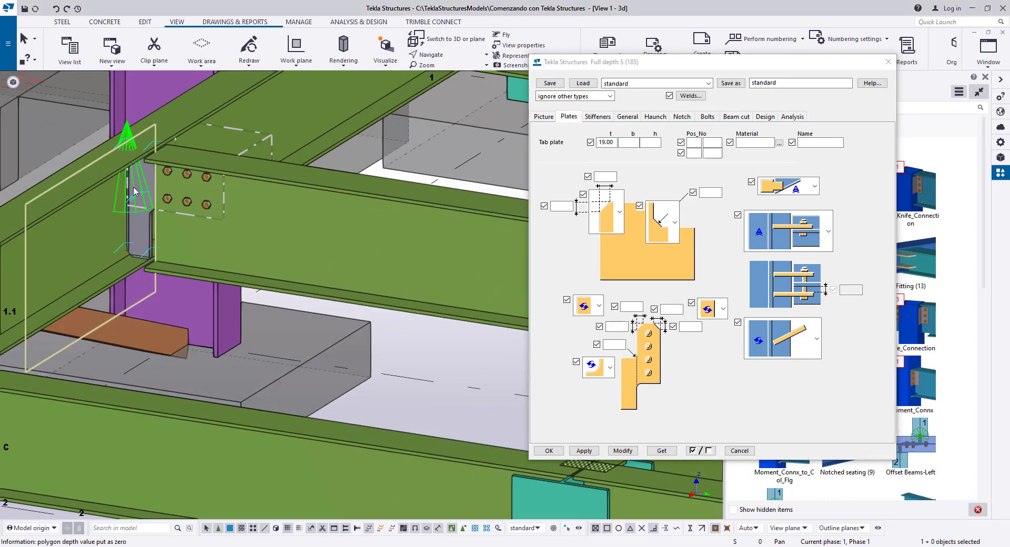
left_click(132, 187)
left_click(635, 451)
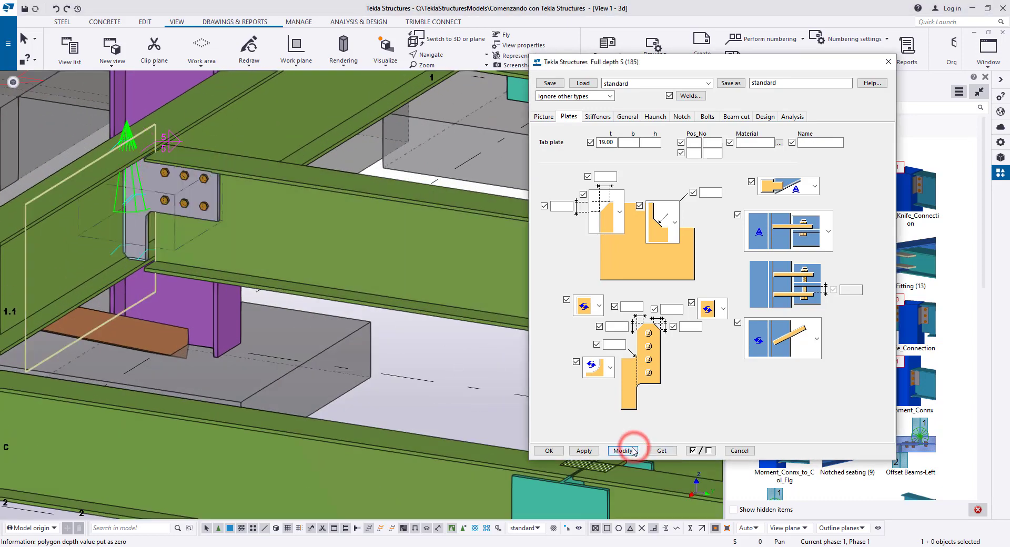
scroll(404, 288, "down", 3)
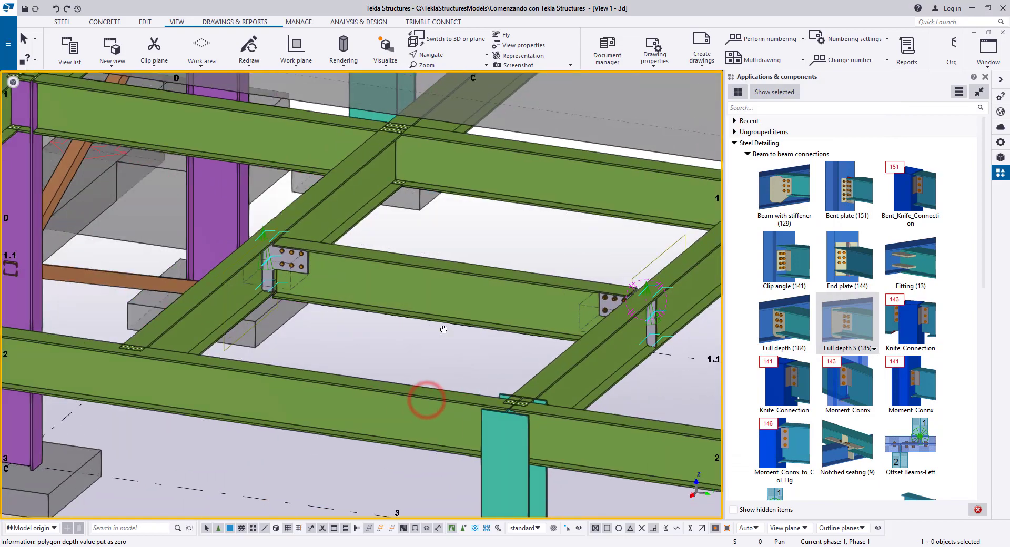
Set the vertical position reference of the bolt group to Middle in the first Full depth S (185) connection and update the joint
middle_click_drag(442, 329, 602, 322, "ctrl")
middle_click_drag(478, 299, 355, 215)
scroll(355, 215, "up", 5)
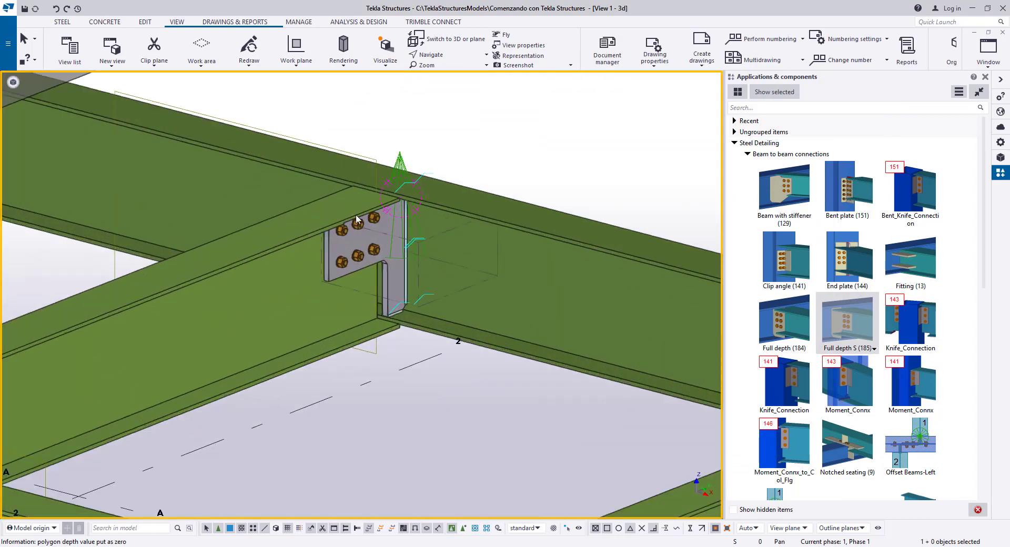
left_click(371, 271)
double_click(370, 271)
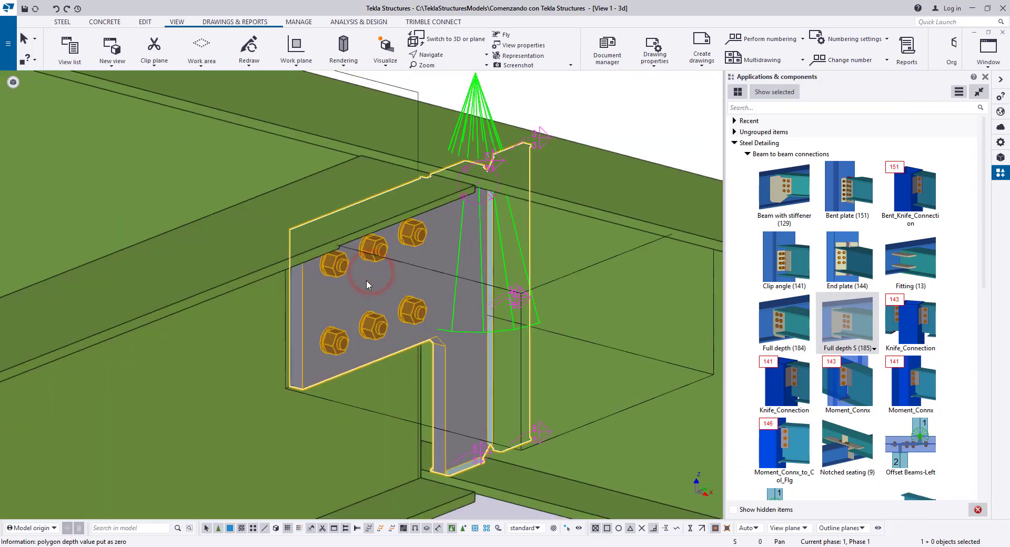
middle_click_drag(330, 283, 314, 204)
scroll(313, 204, "down", 3)
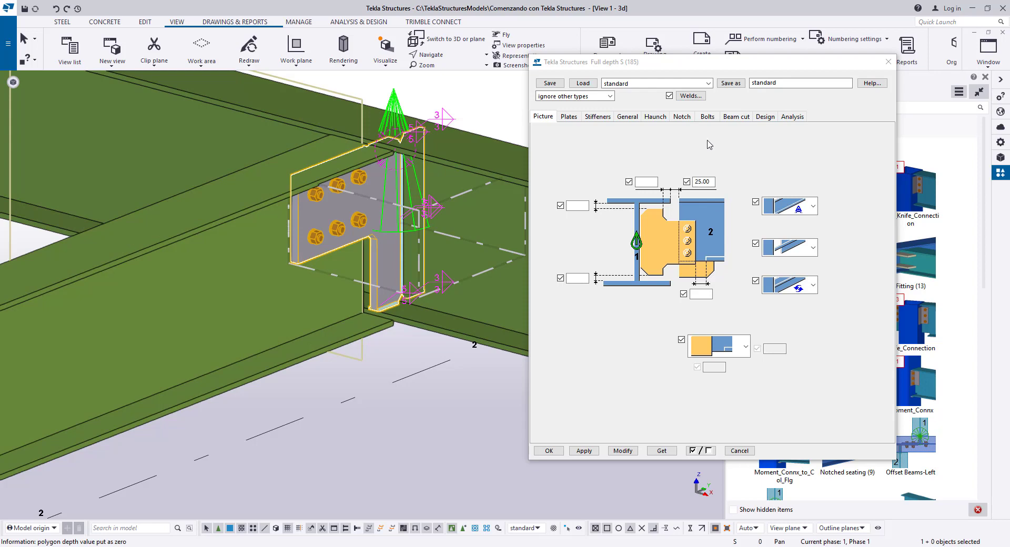
left_click(704, 116)
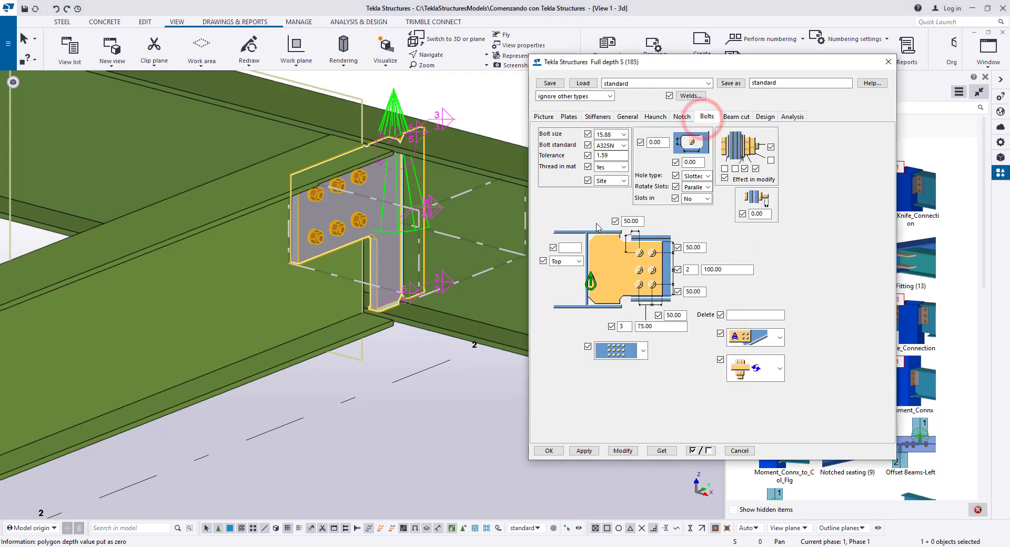
left_click(580, 261)
left_click(571, 292)
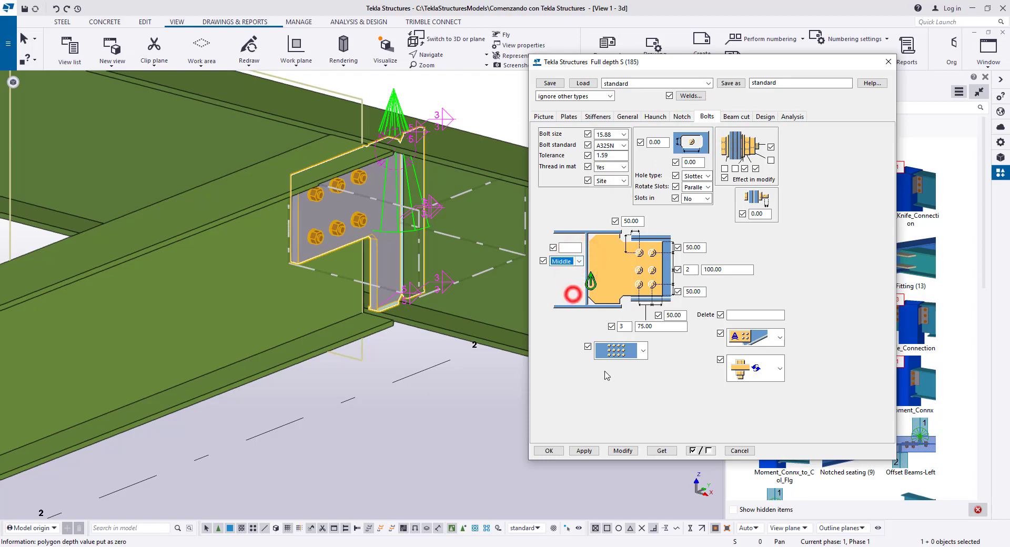
left_click(622, 450)
Update the secondary beam's opposite connection with the same Middle bolt position, close the properties, and redraw the view
scroll(148, 226, "down", 6)
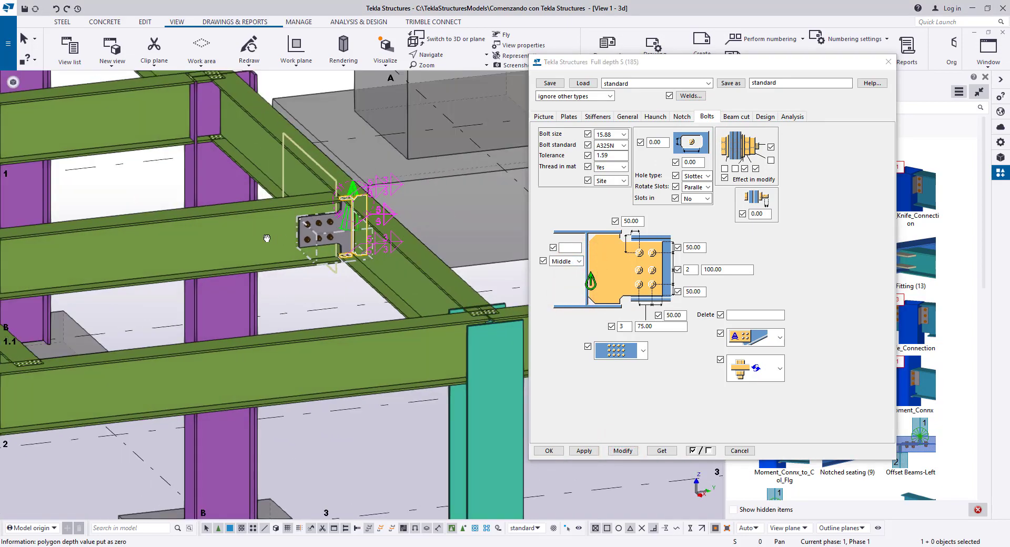
scroll(304, 215, "up", 10)
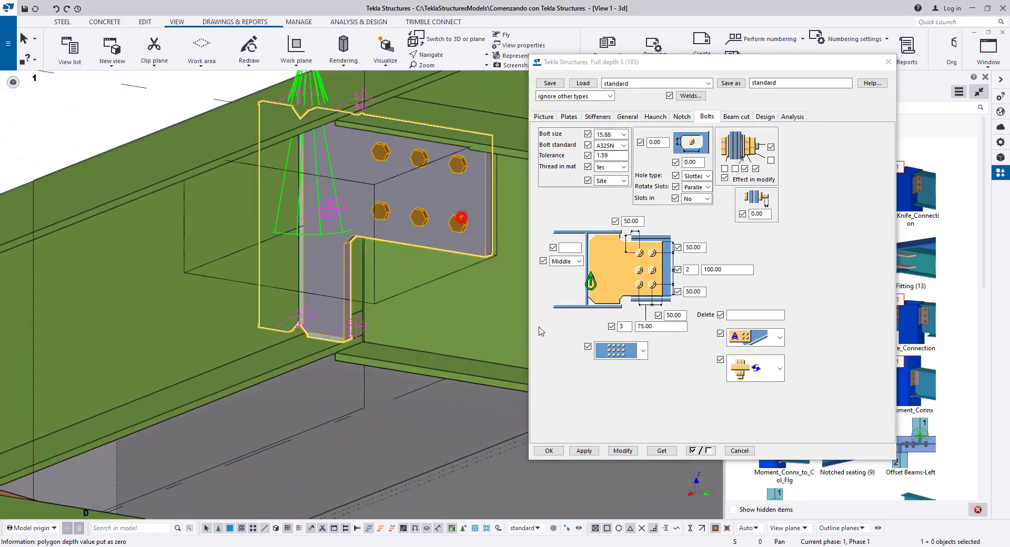
left_click(623, 450)
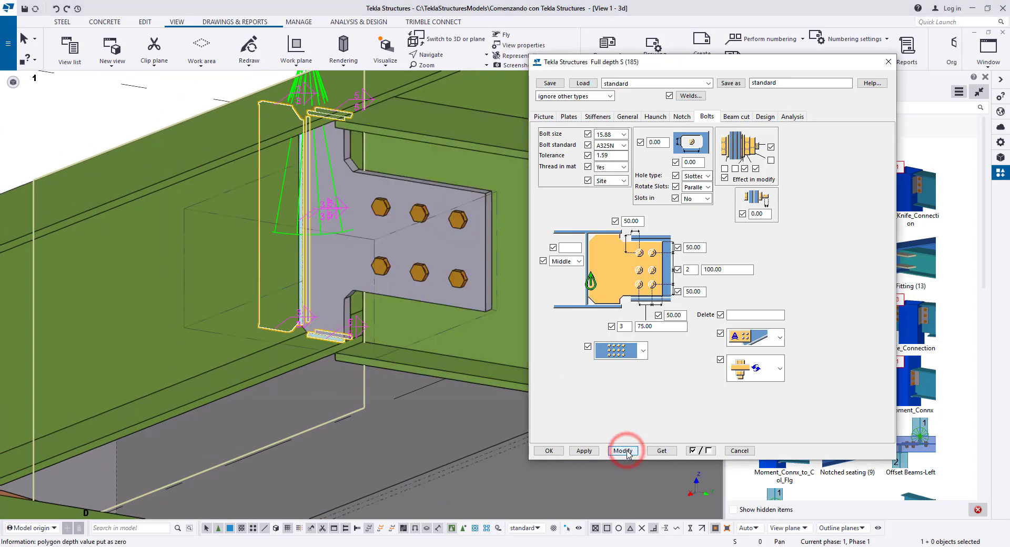
scroll(329, 271, "down", 5)
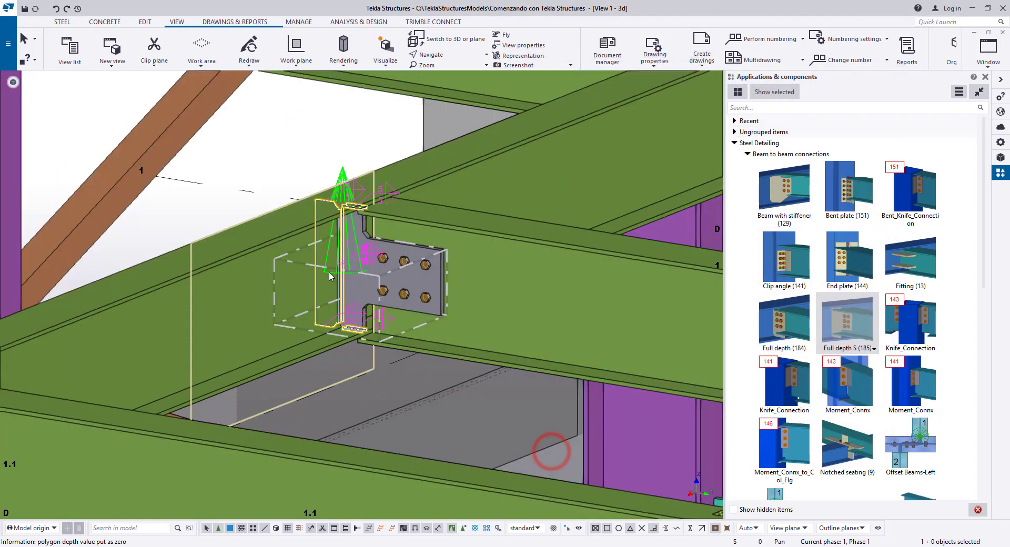
right_click(303, 189)
left_click(324, 250)
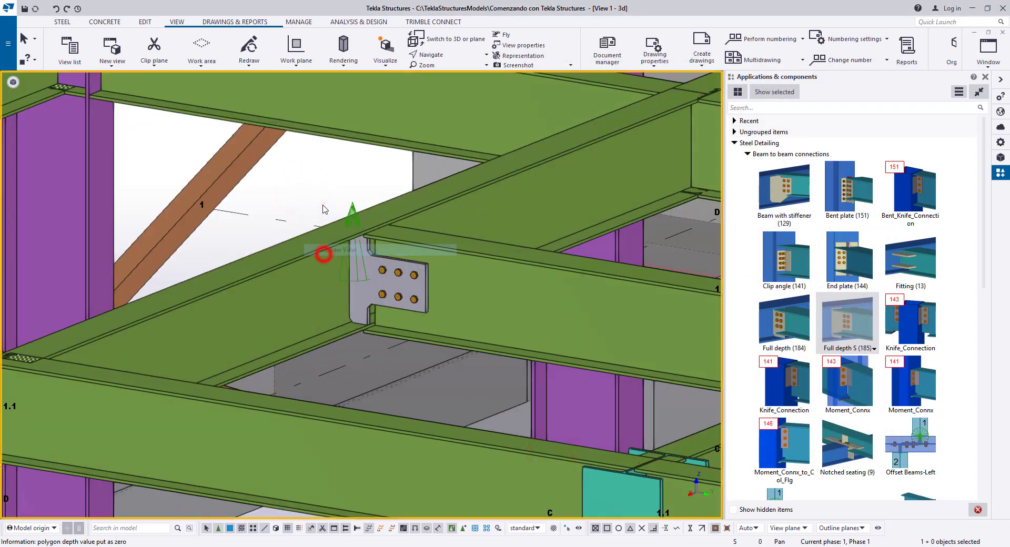
Add a Column with stiffeners (188) beam-to-column connection between the teal column and the beam framing into its web
scroll(336, 259, "down", 5)
scroll(410, 267, "up", 5)
middle_click_drag(410, 267, 370, 256, "ctrl")
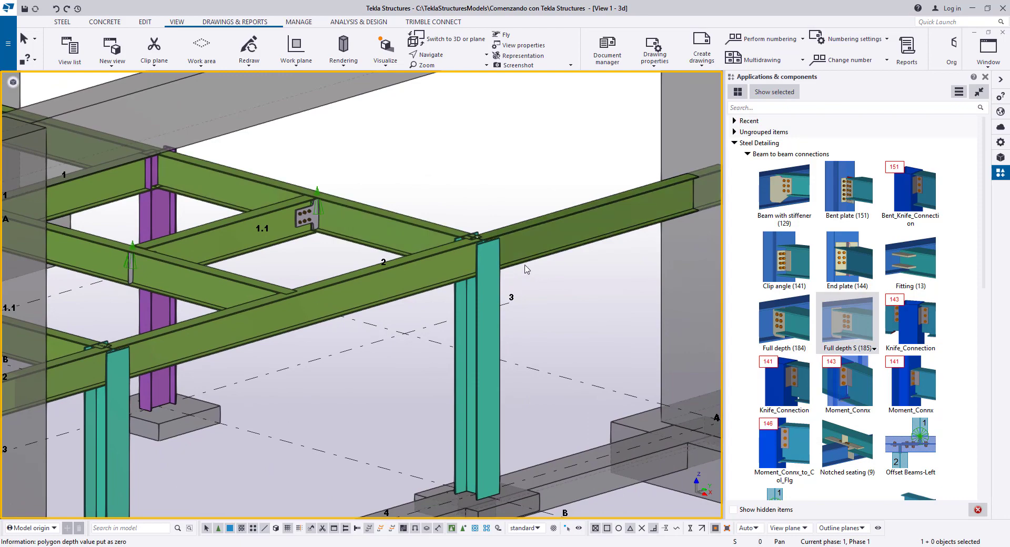
scroll(444, 269, "up", 4)
scroll(368, 215, "up", 5)
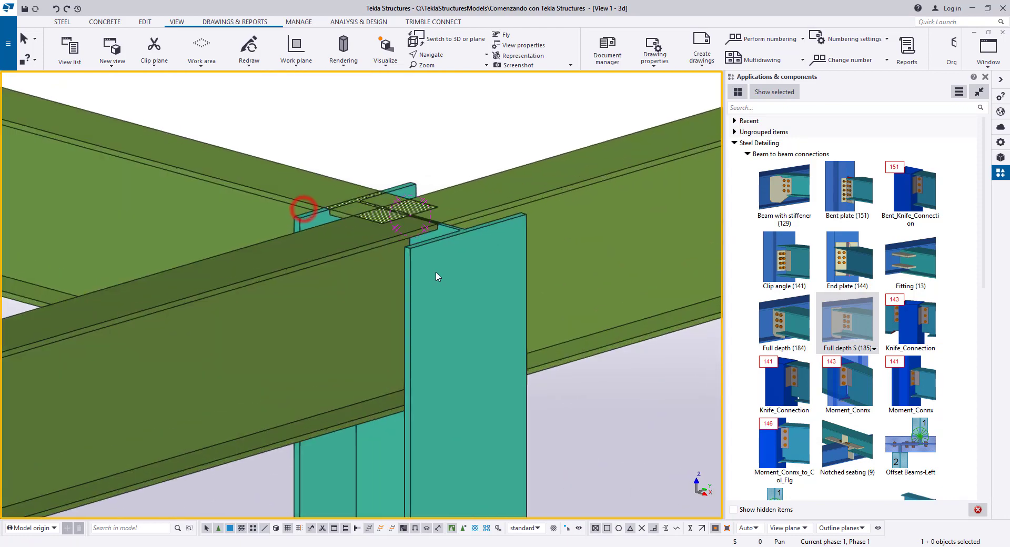
middle_click_drag(435, 275, 215, 125, "ctrl")
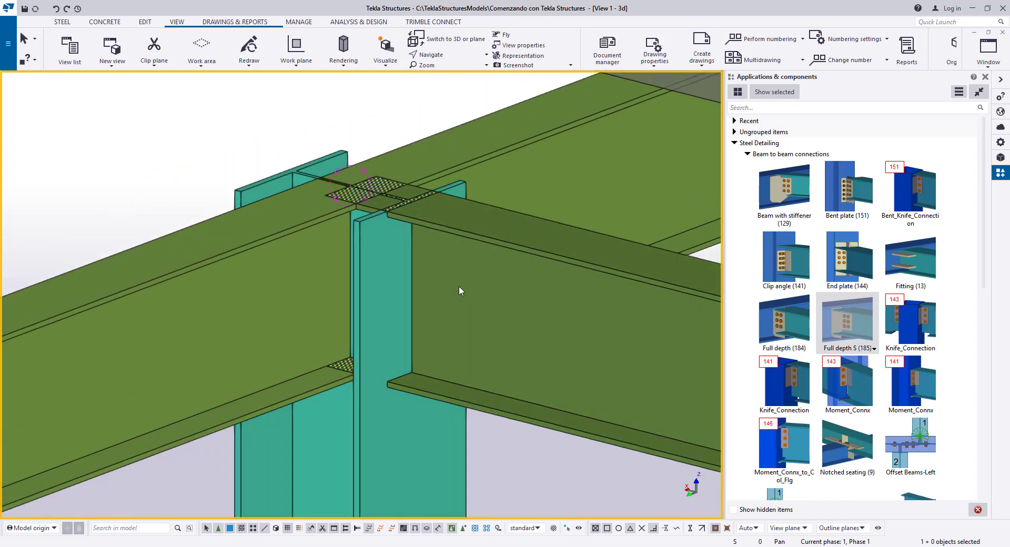
left_click(747, 155)
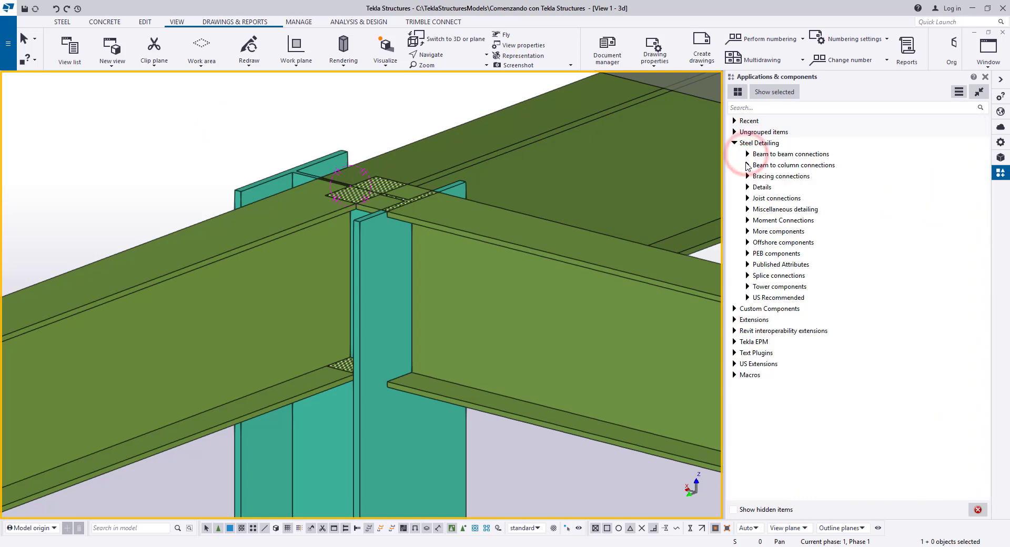
left_click(747, 165)
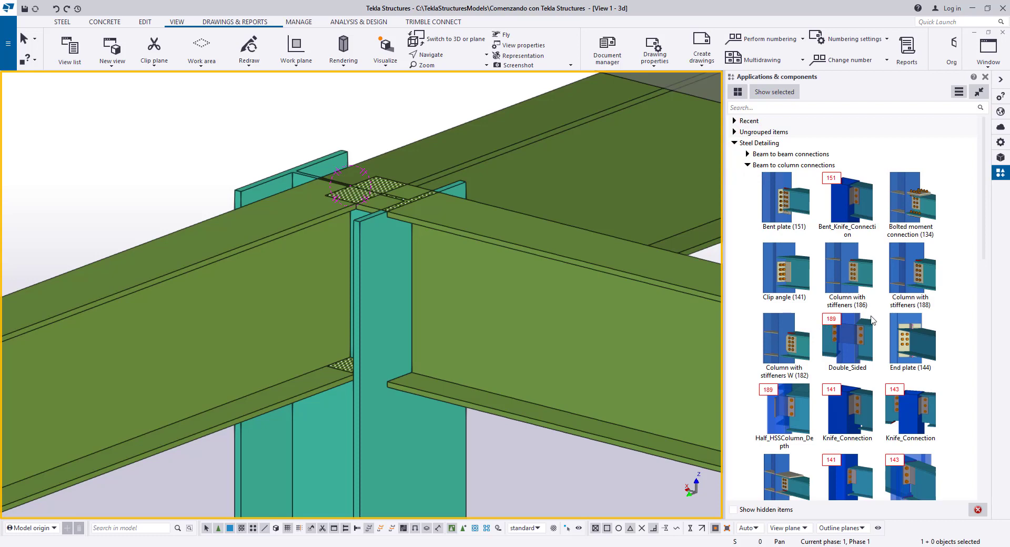
left_click(922, 275)
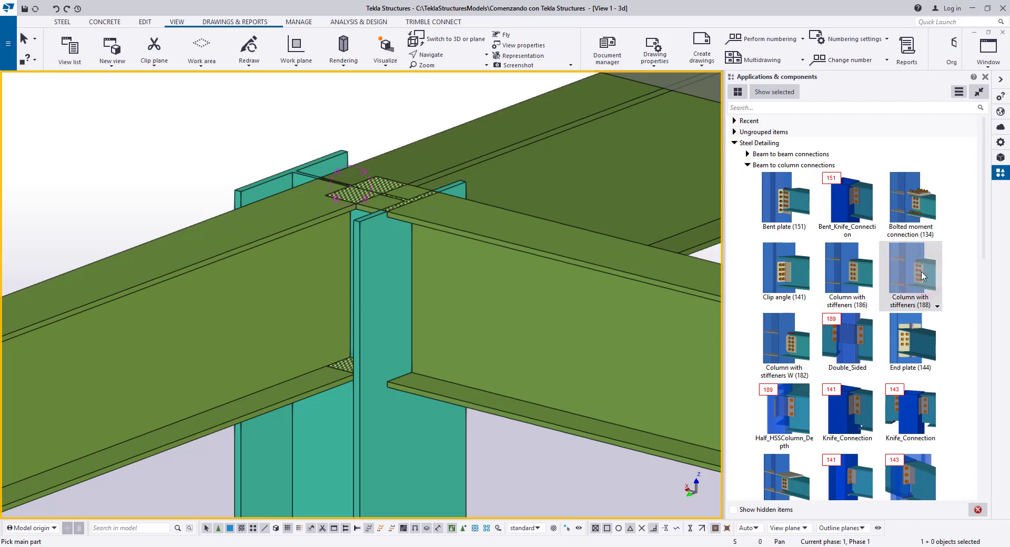
left_click(404, 444)
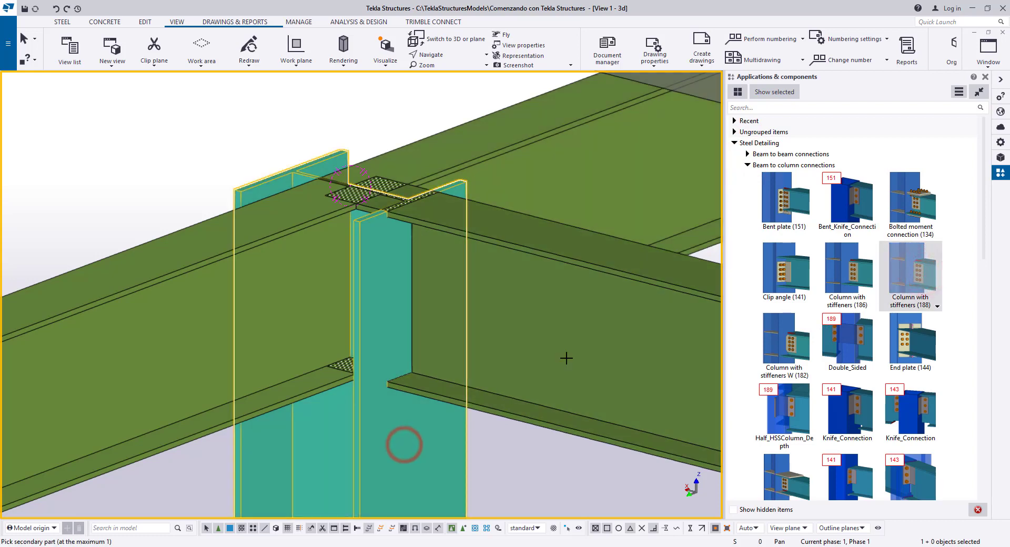
left_click(567, 358)
right_click(236, 146)
left_click(251, 153)
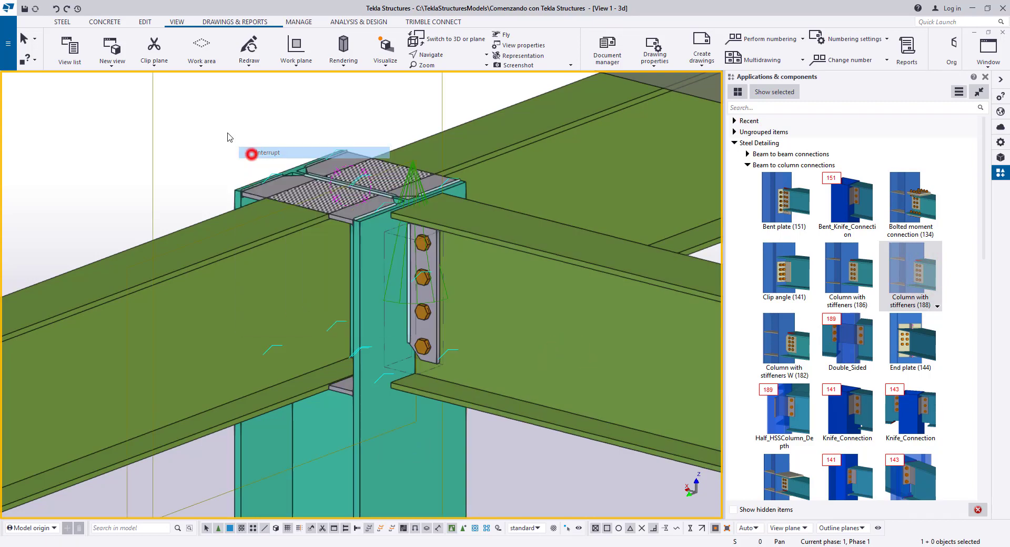
Set the Column with stiffeners (188) connection's stiffener option to no stiffeners and update the joint
middle_click_drag(331, 265, 294, 148, "ctrl")
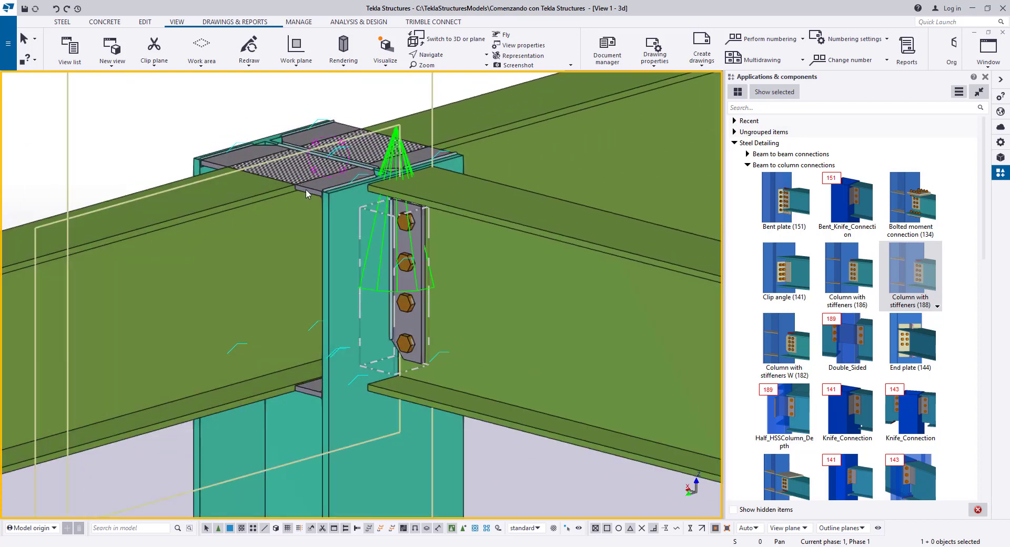
left_click(306, 193)
double_click(307, 193)
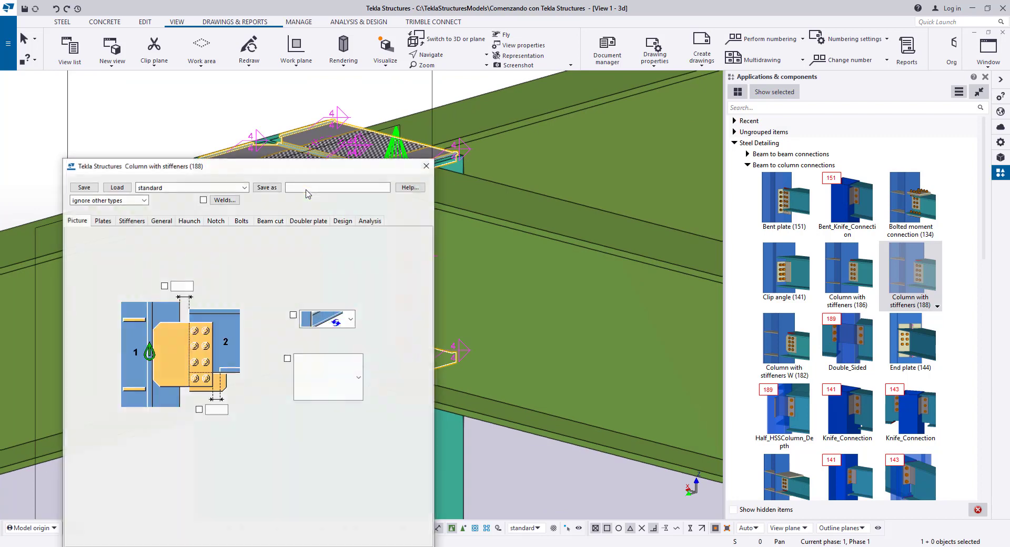
left_click_drag(316, 114, 801, 85)
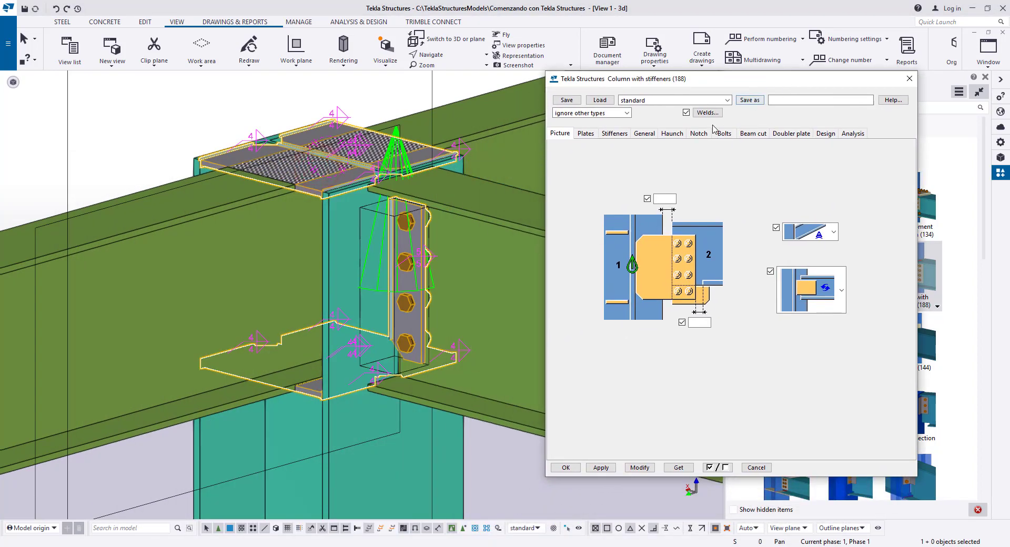
left_click(614, 134)
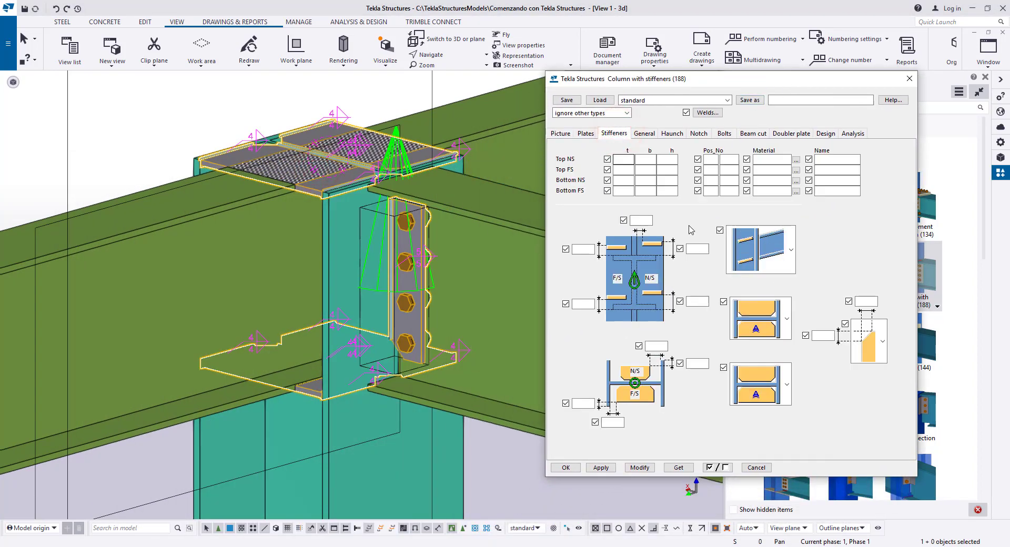
left_click(767, 330)
left_click(753, 450)
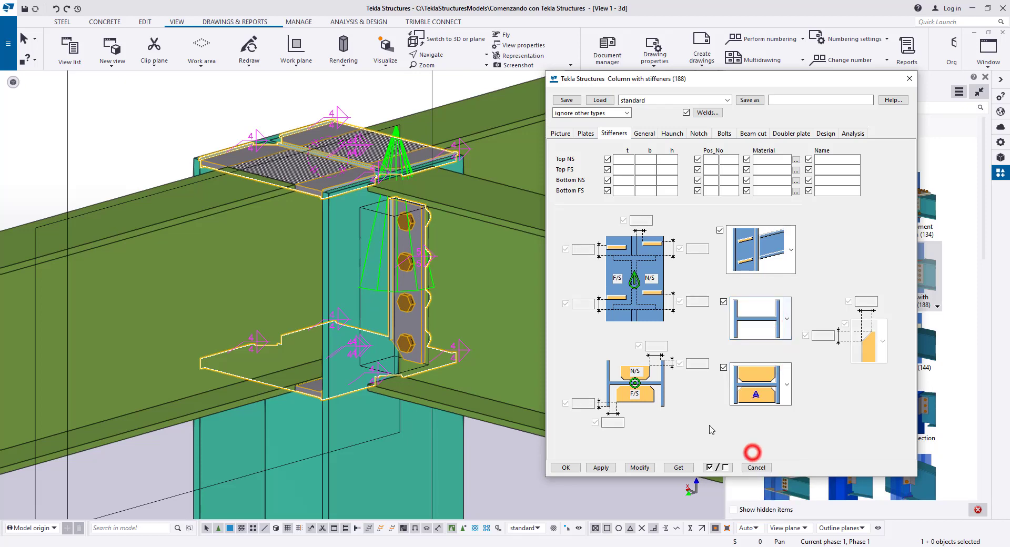
left_click(639, 468)
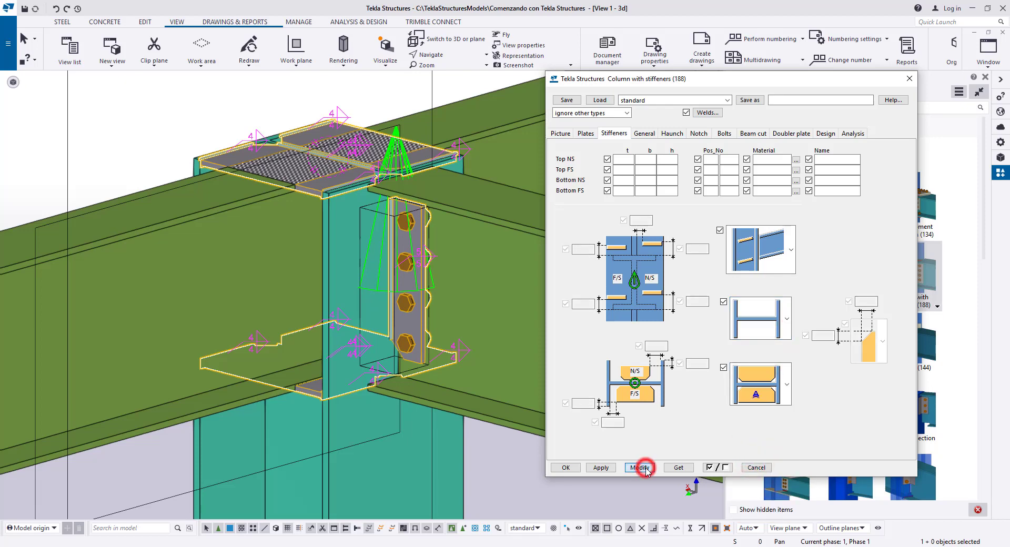
Close the Column with stiffeners (188) properties, clear the selection, and redraw the view
left_click(567, 468)
left_click(563, 487)
scroll(565, 386, "down", 2)
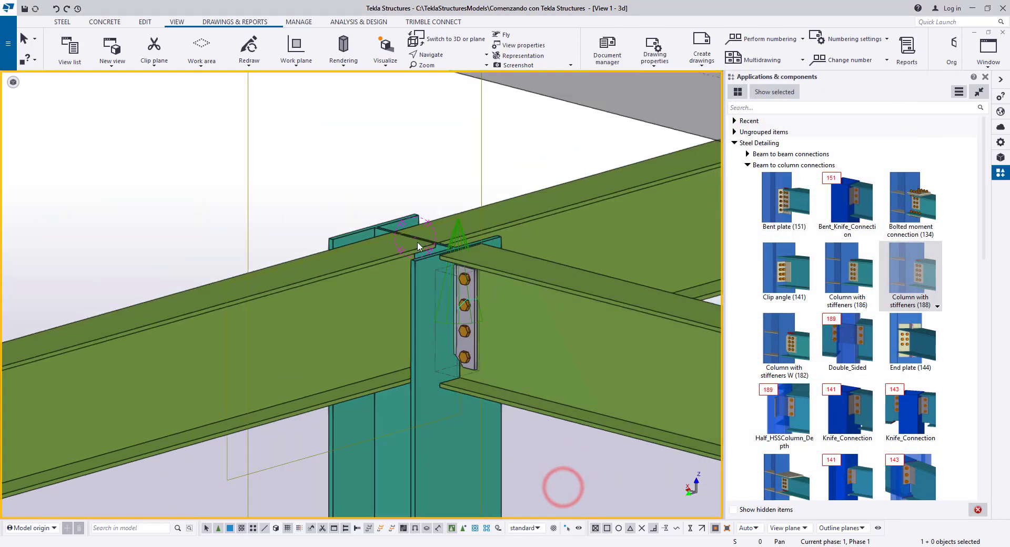
right_click(334, 133)
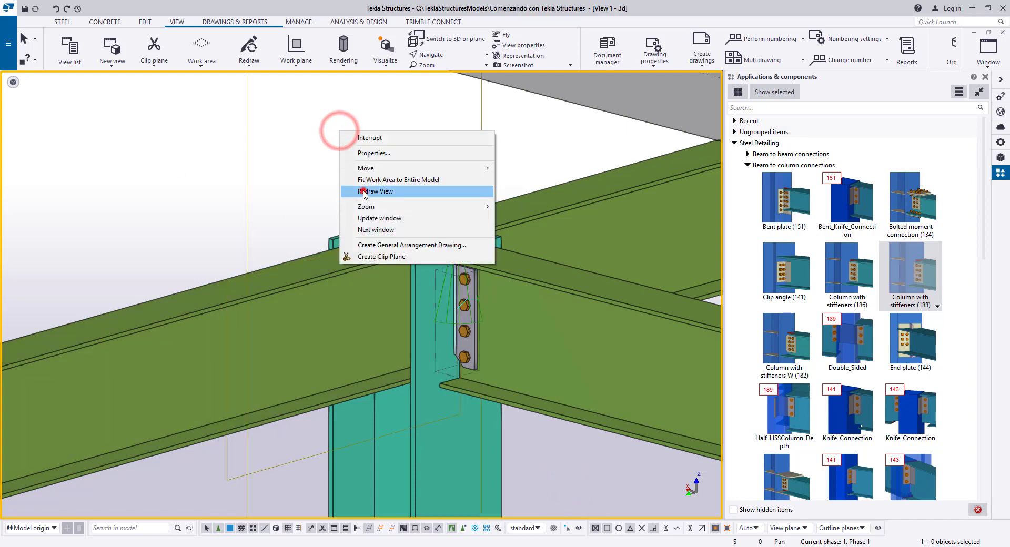
left_click(363, 190)
scroll(453, 274, "up", 2)
left_click(302, 144)
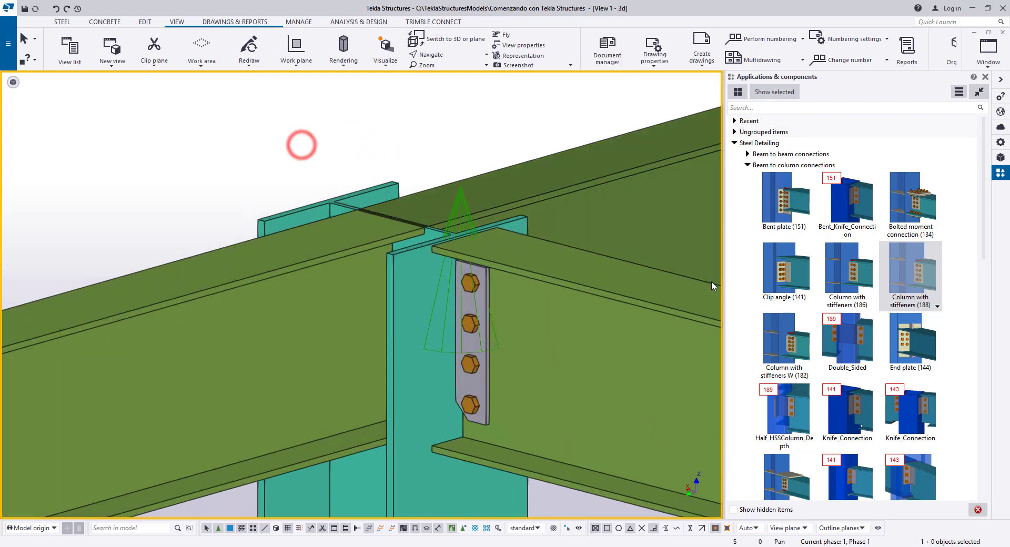
Try a Bolted moment connection (134) between the teal column and the beam on the opposite side from its flange-crossing bolt plate
left_click(923, 198)
scroll(385, 186, "down", 4)
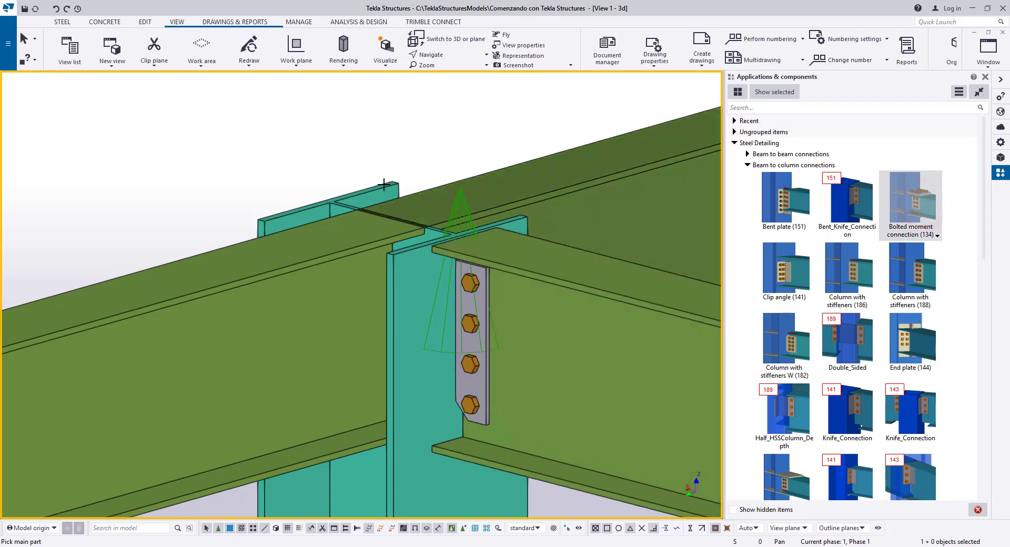
left_click(361, 356)
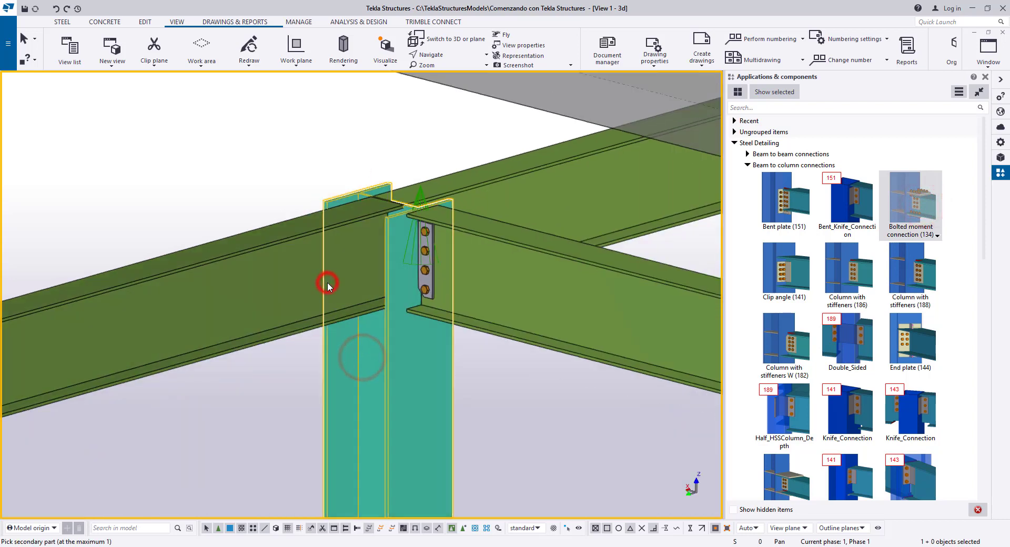
left_click(328, 282)
right_click(227, 172)
left_click(238, 179)
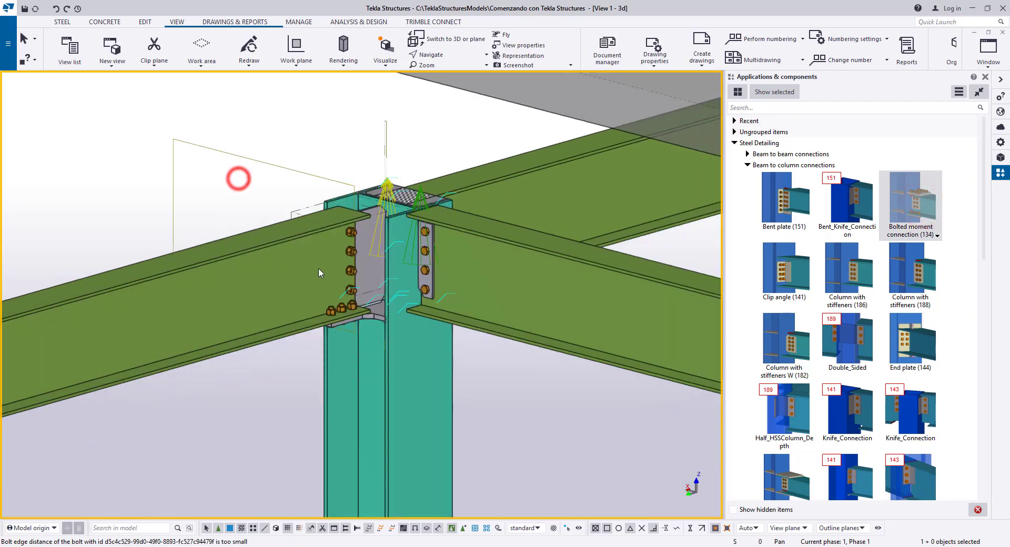
Examine the bolted moment connection's bottom flange plate, bolts, web plate and stiffeners at the column
scroll(401, 318, "up", 5)
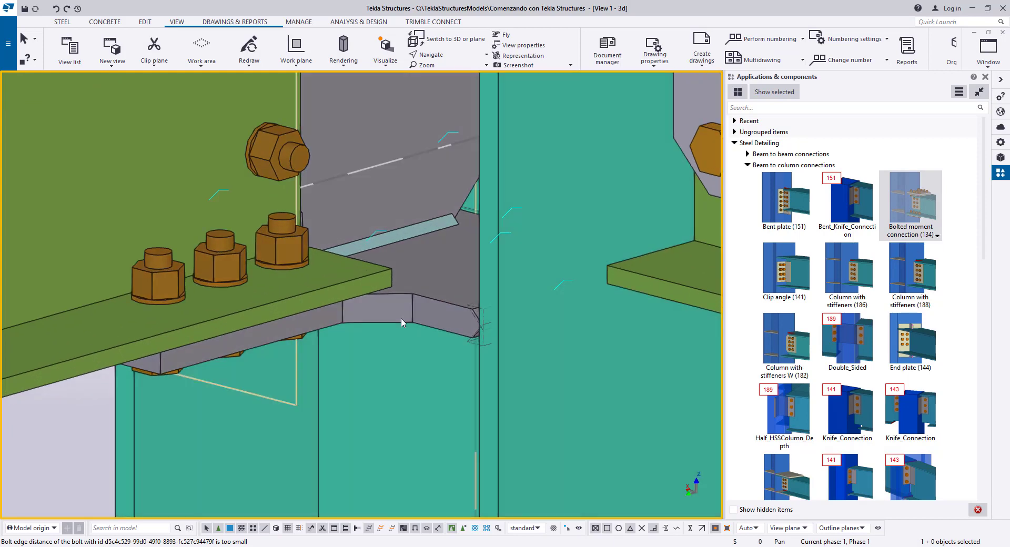
left_click(400, 318)
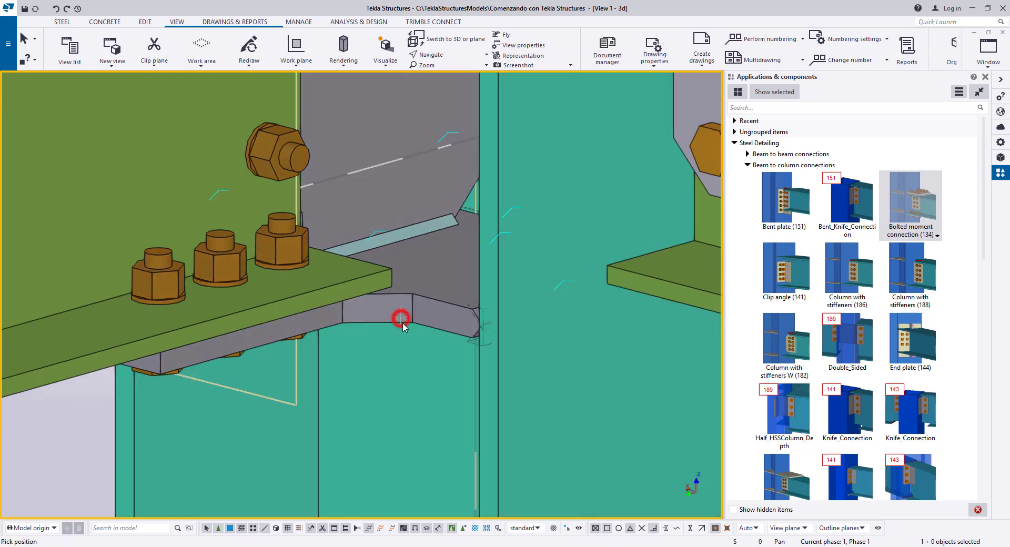
scroll(401, 319, "down", 4)
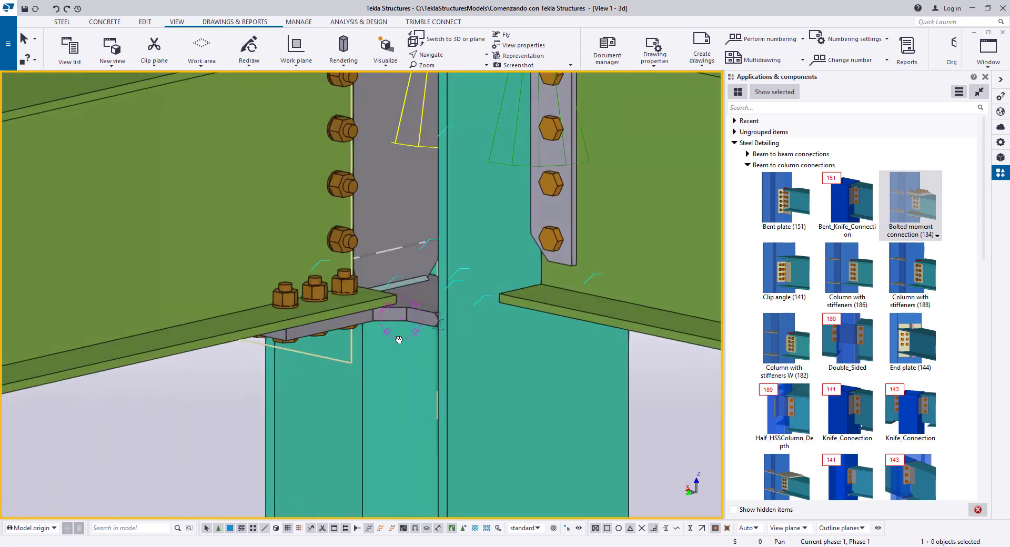
middle_click_drag(399, 339, 390, 273, "ctrl")
scroll(392, 277, "down", 3)
scroll(424, 226, "up", 2)
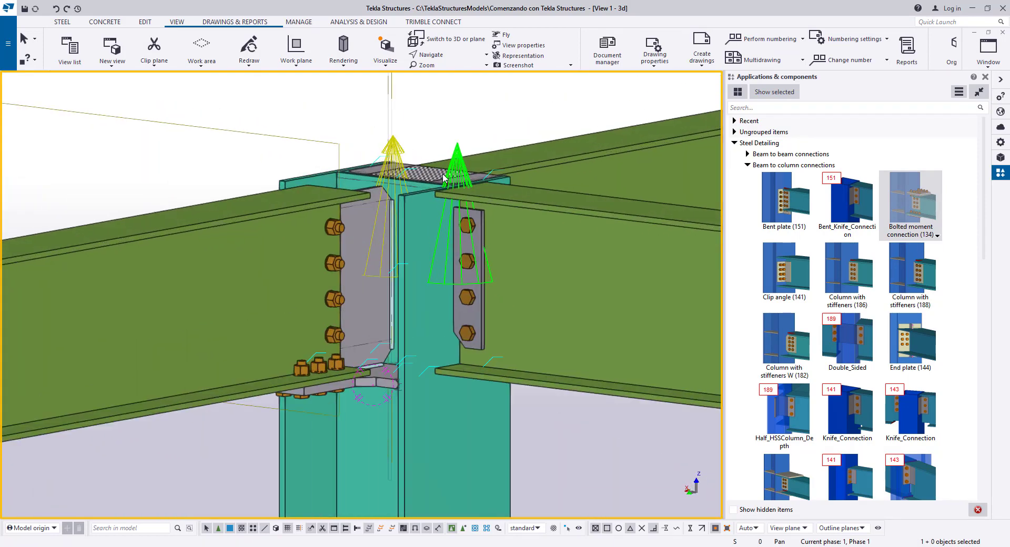
left_click(424, 215)
middle_click_drag(424, 213, 410, 258)
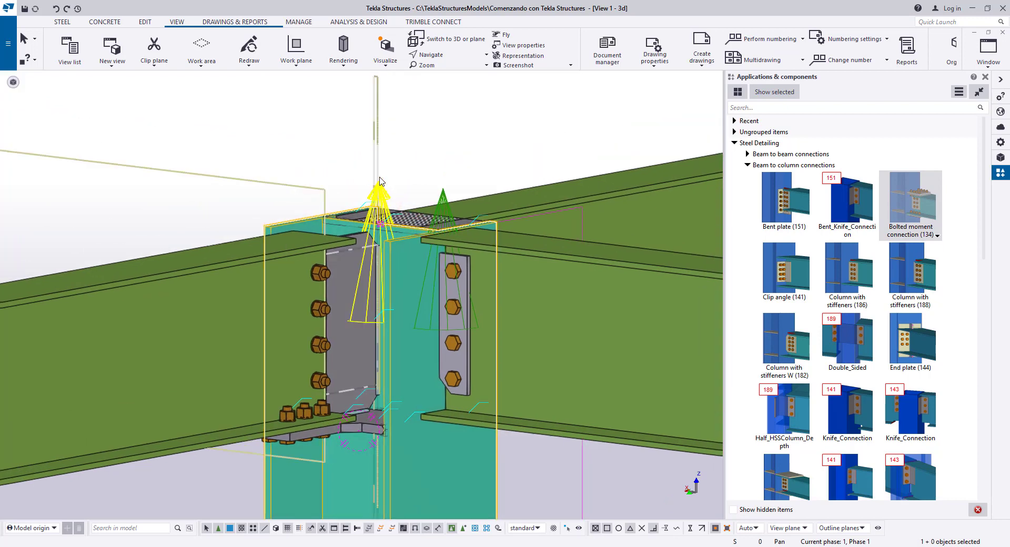
Delete the Bolted moment connection (134) from the teal column joint
left_click(229, 114)
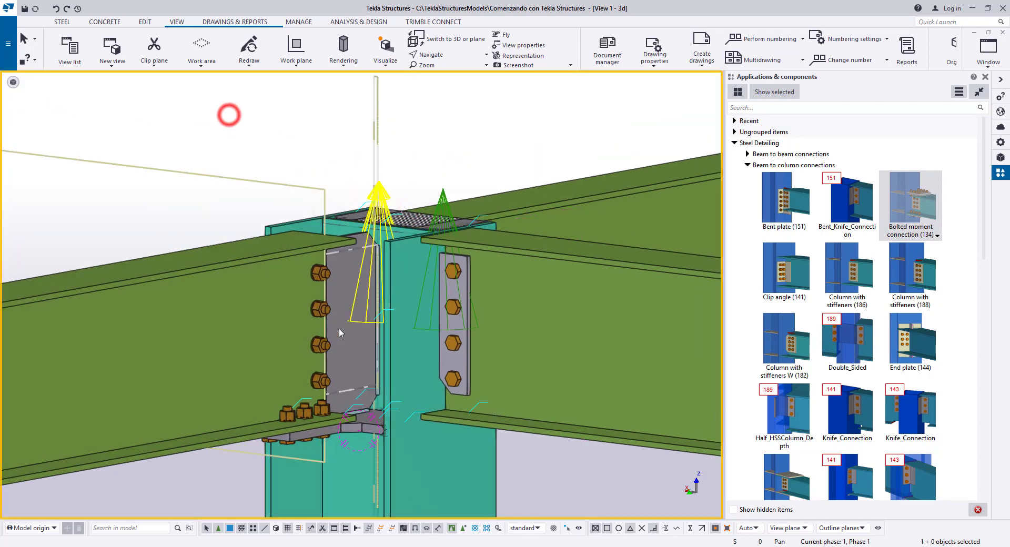
left_click(338, 333)
key("Delete")
scroll(347, 341, "down", 1)
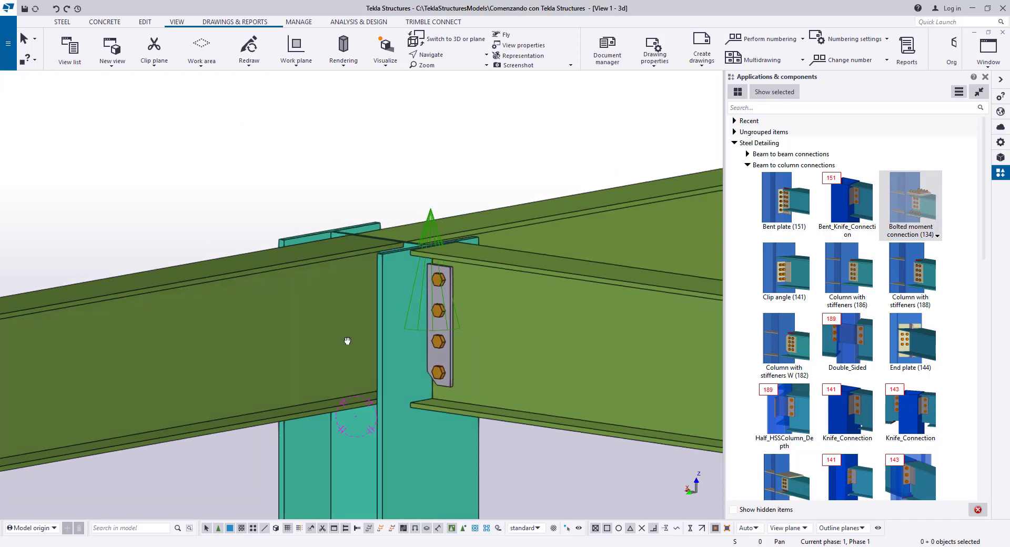
middle_click_drag(347, 341, 347, 301)
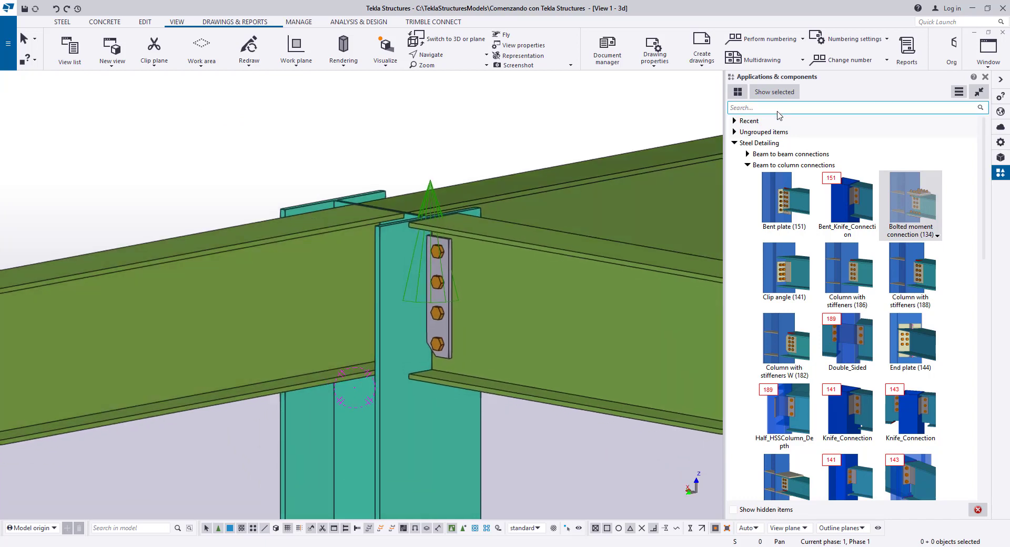
Add a Column with stiffeners W (182) connection between the teal column and the unconnected beam framing into its web
left_click(789, 353)
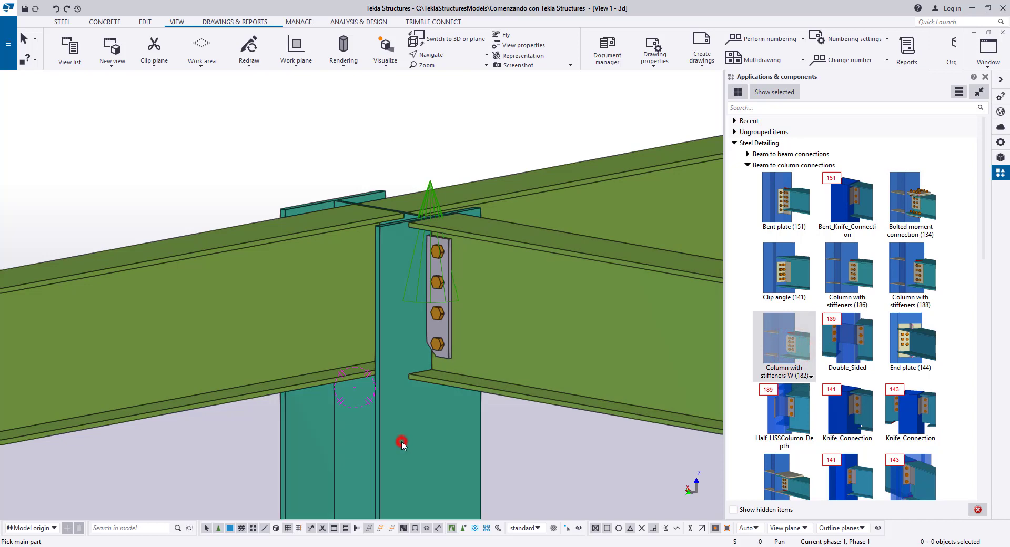
left_click(402, 441)
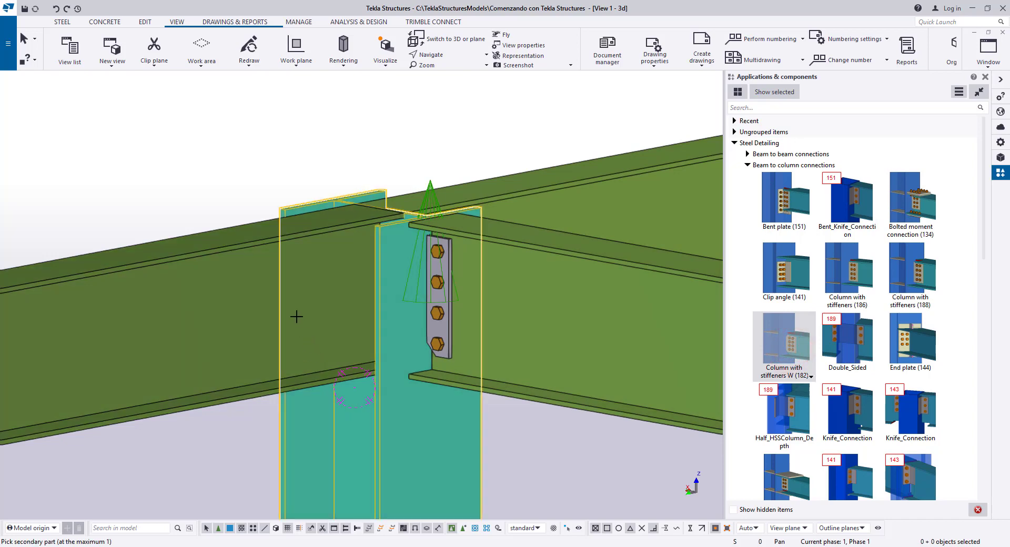
left_click(297, 318)
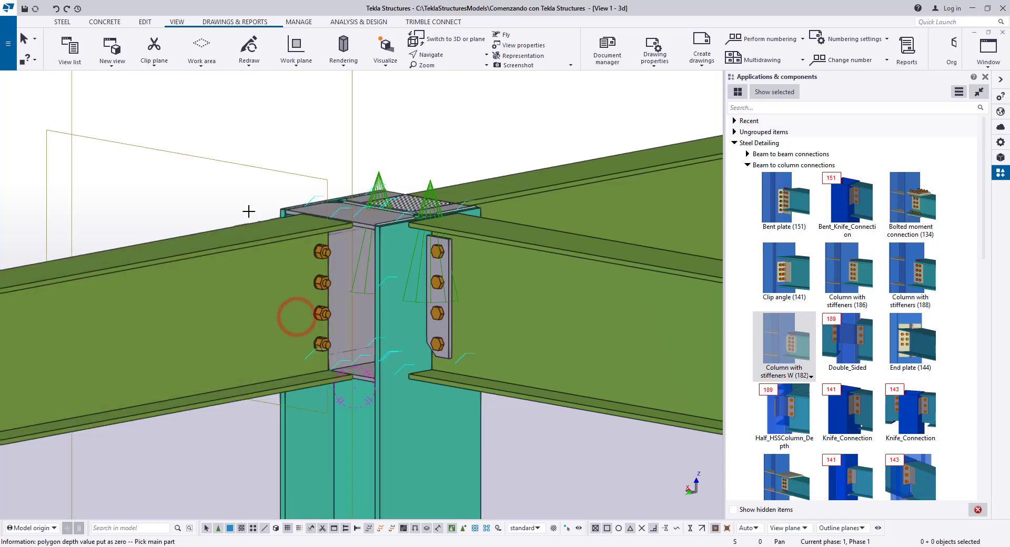
right_click(247, 212)
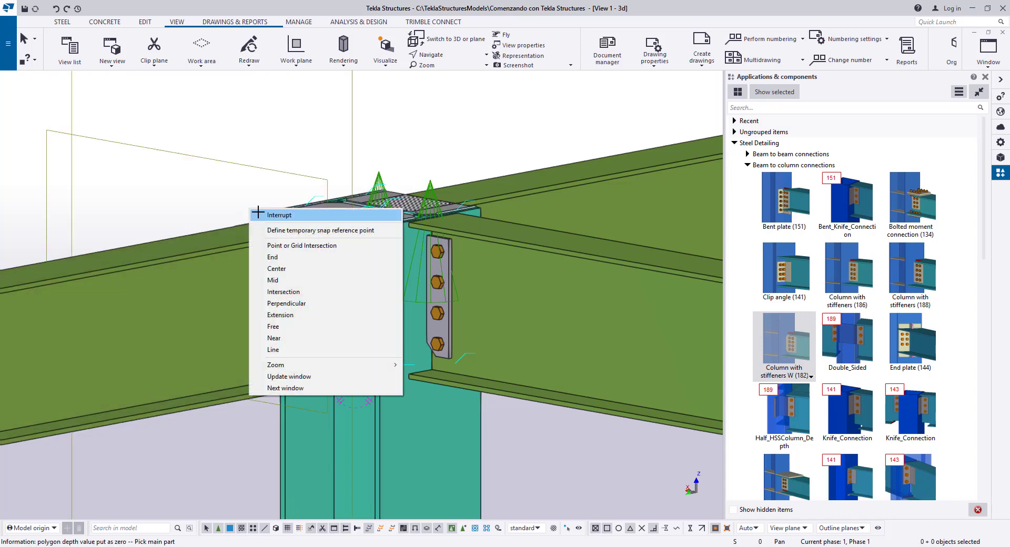
left_click(259, 212)
left_click(216, 200)
Set the Column with stiffeners W (182) stiffener thicknesses to 10 for Top NS and Bottom NS, 0 for Top FS and Bottom FS, and update the joint
middle_click_drag(216, 199, 258, 239, "ctrl")
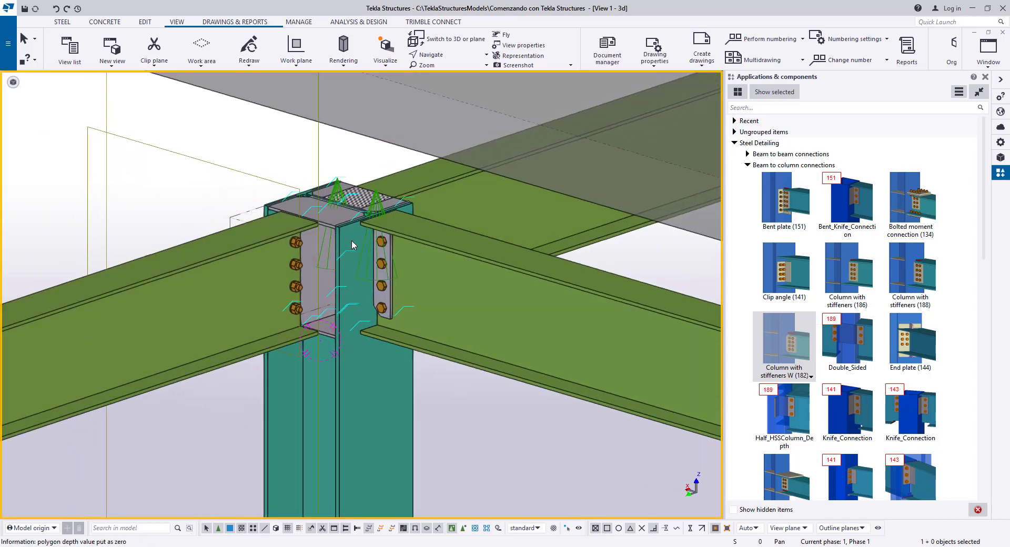
scroll(351, 240, "up", 3)
left_click(315, 192)
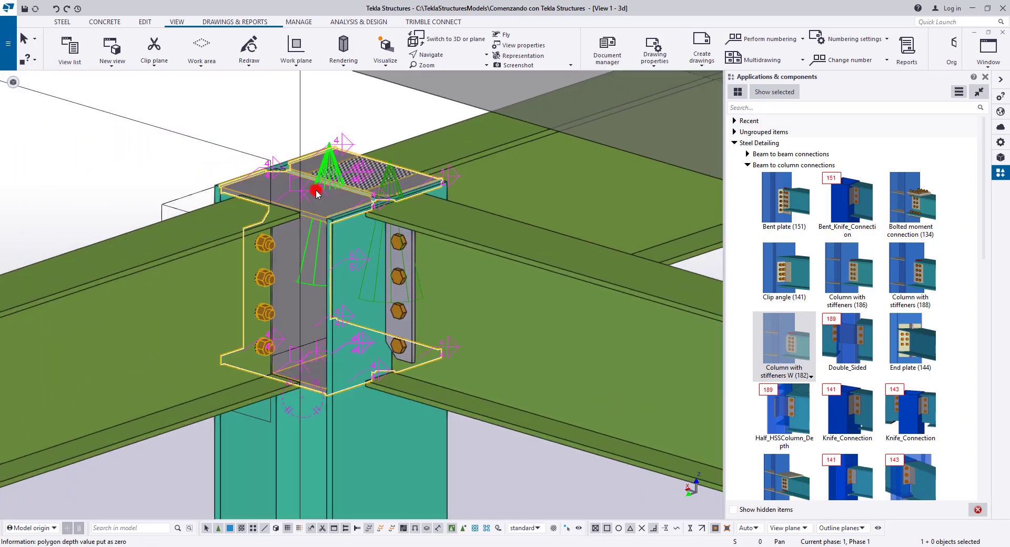
double_click(389, 176)
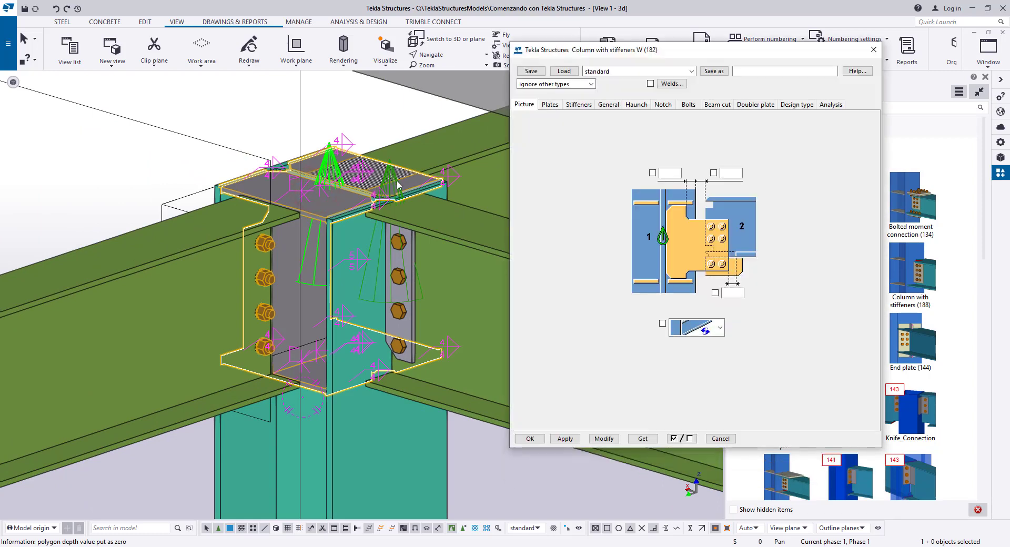
left_click(580, 107)
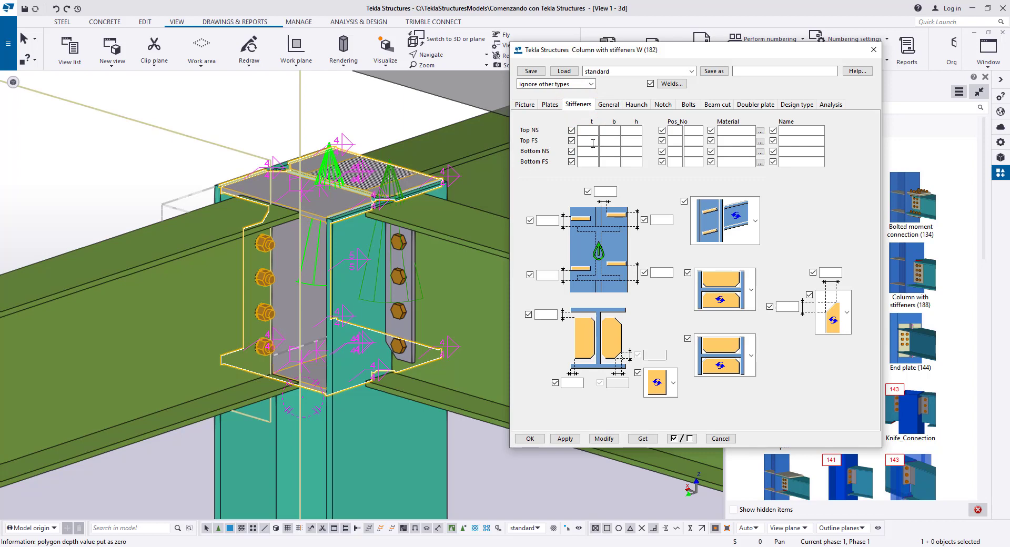
type("0")
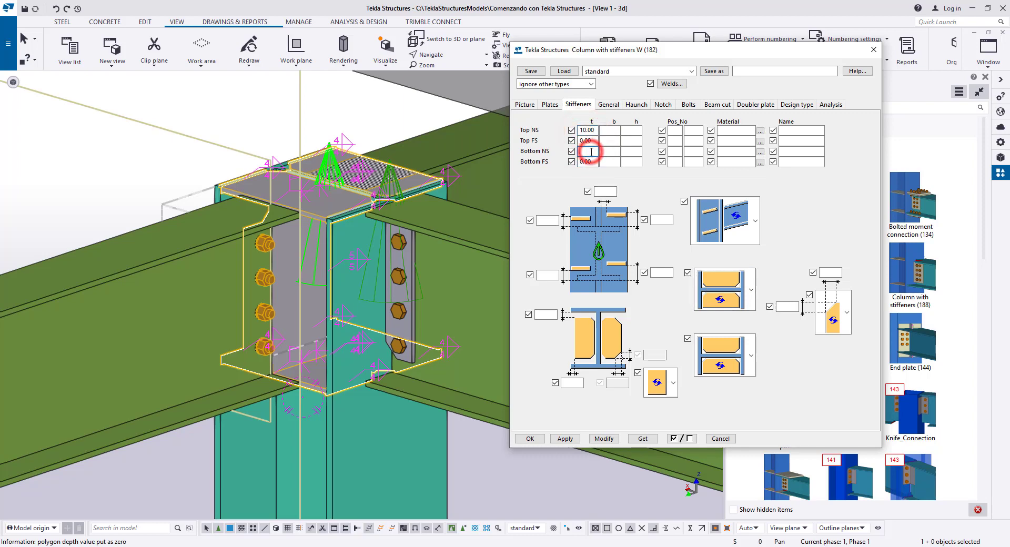
type("10")
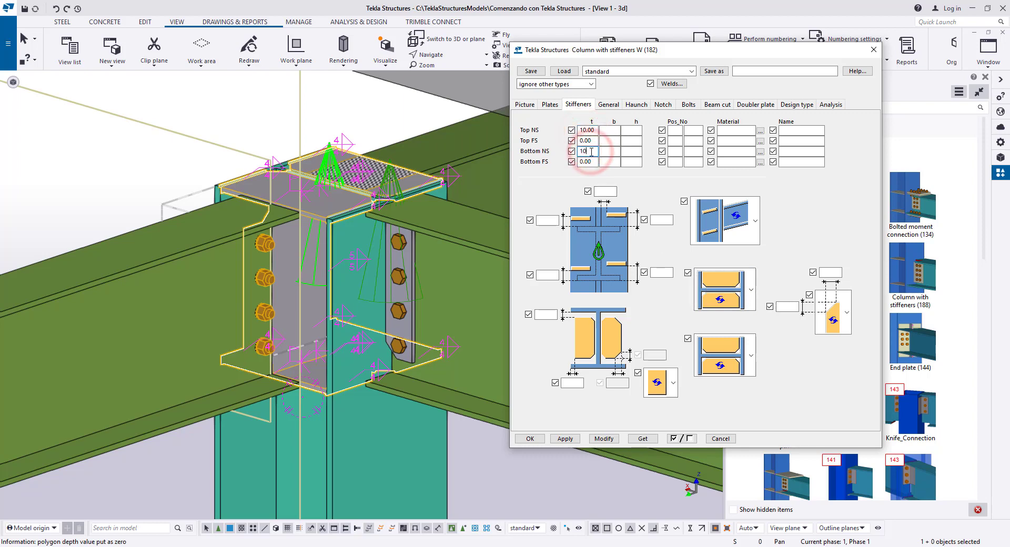
left_click(605, 439)
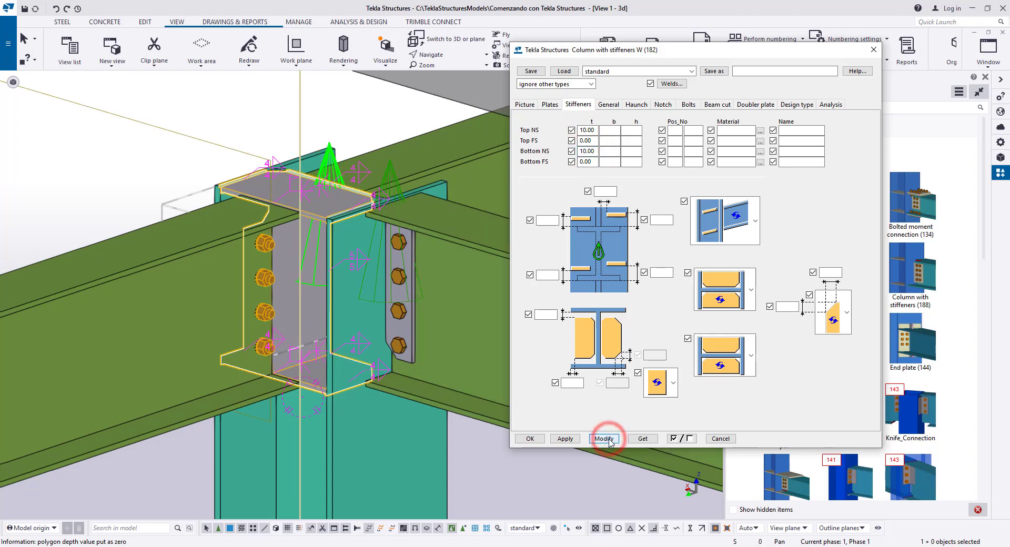
left_click(528, 476)
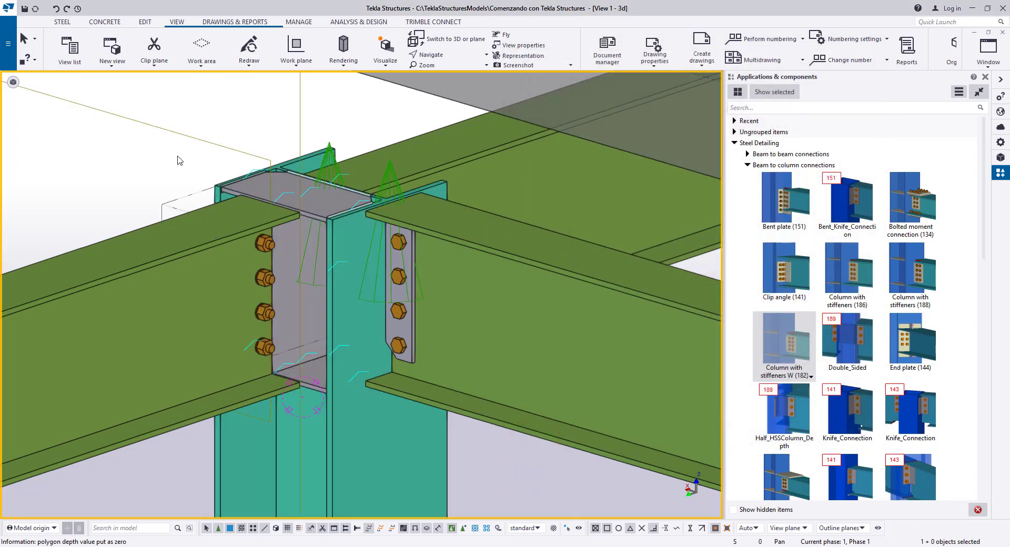
Accept the edited connection properties, add the same Column with stiffeners W (182) connection to the beam on the column's opposite side, and redraw the view
left_click(318, 197)
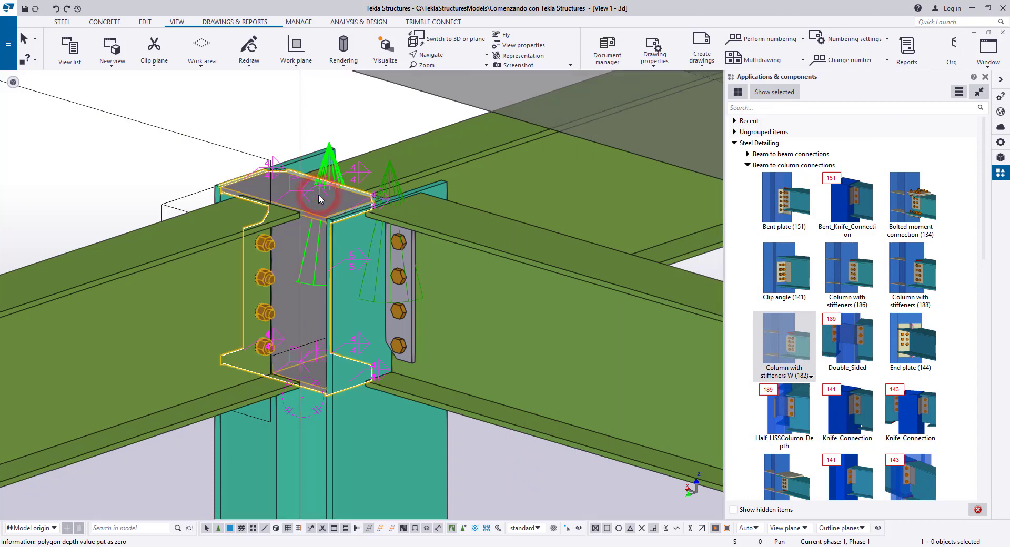
double_click(319, 195)
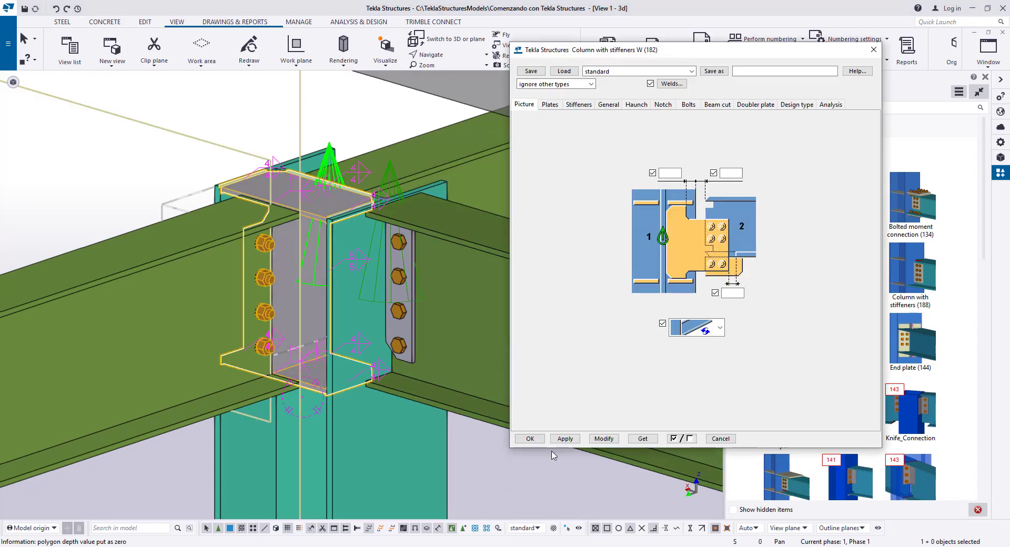
left_click(537, 440)
left_click(517, 471)
left_click(777, 342)
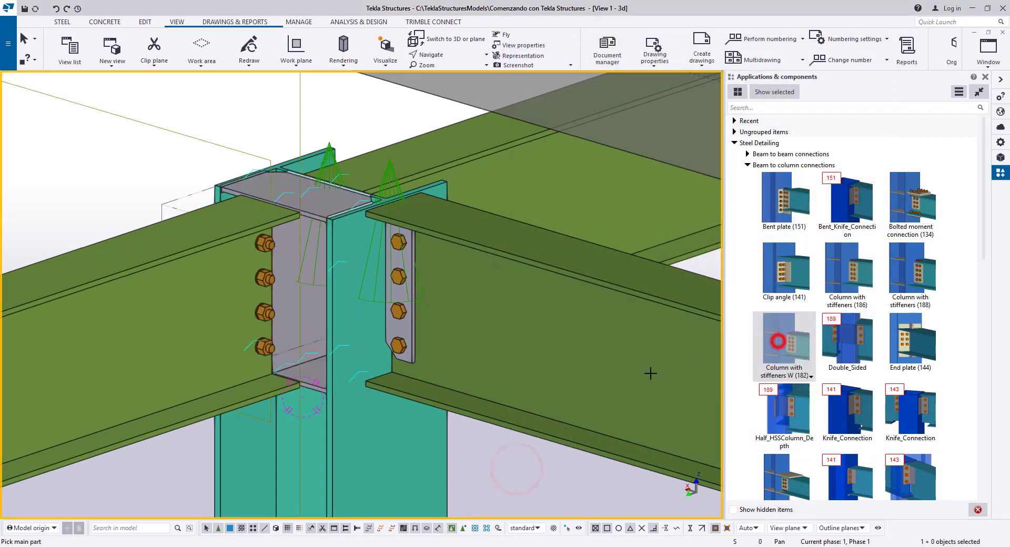
left_click(371, 434)
left_click(496, 180)
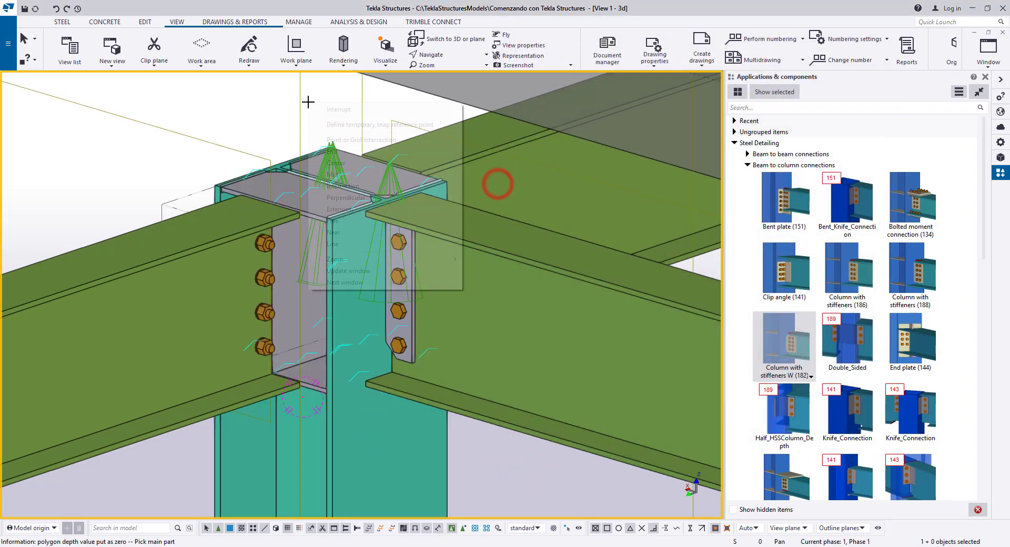
right_click(309, 102)
left_click(328, 109)
right_click(271, 104)
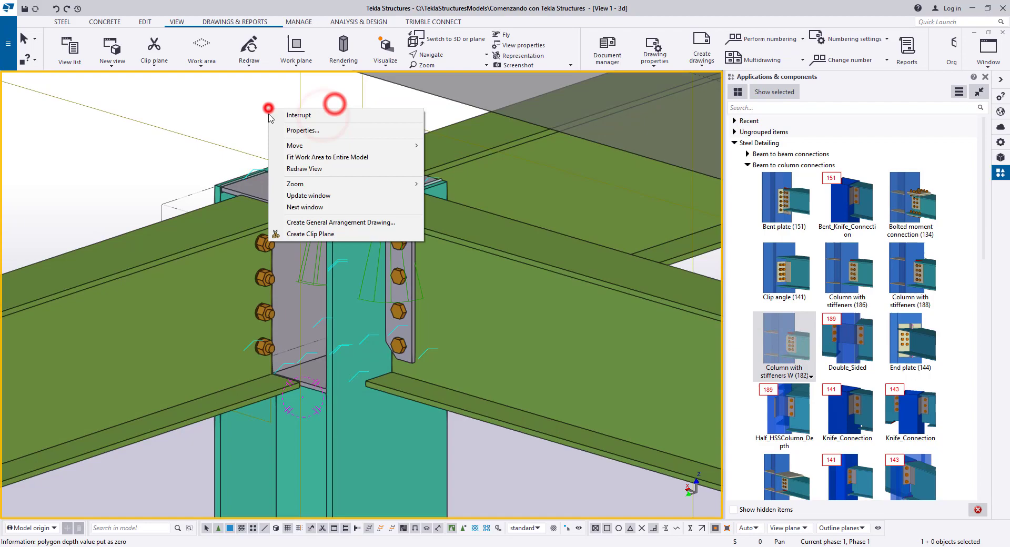
left_click(284, 168)
Examine the completed teal column joint in transparent and rendered display, both within the whole frame and close up
middle_click_drag(308, 230, 228, 363, "ctrl")
key("ctrl+2")
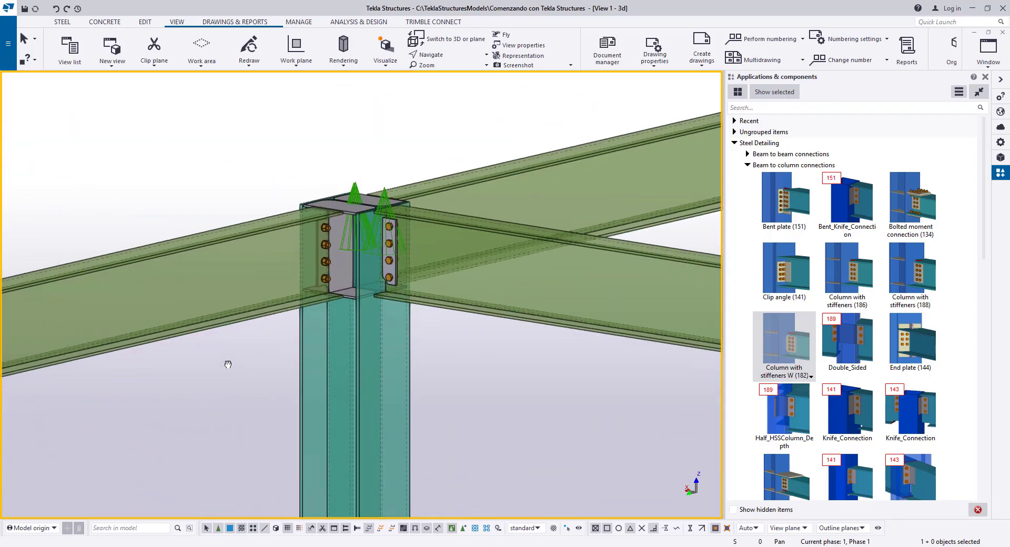
key("ctrl+4")
scroll(228, 363, "down", 1)
scroll(257, 249, "down", 5)
middle_click_drag(257, 250, 280, 279, "ctrl")
scroll(280, 279, "down", 3)
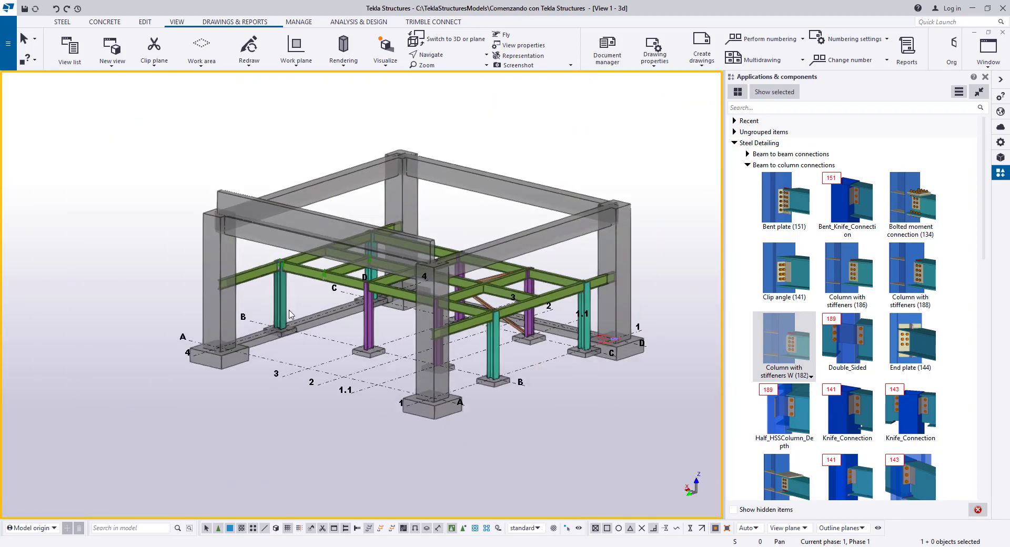
scroll(268, 288, "up", 7)
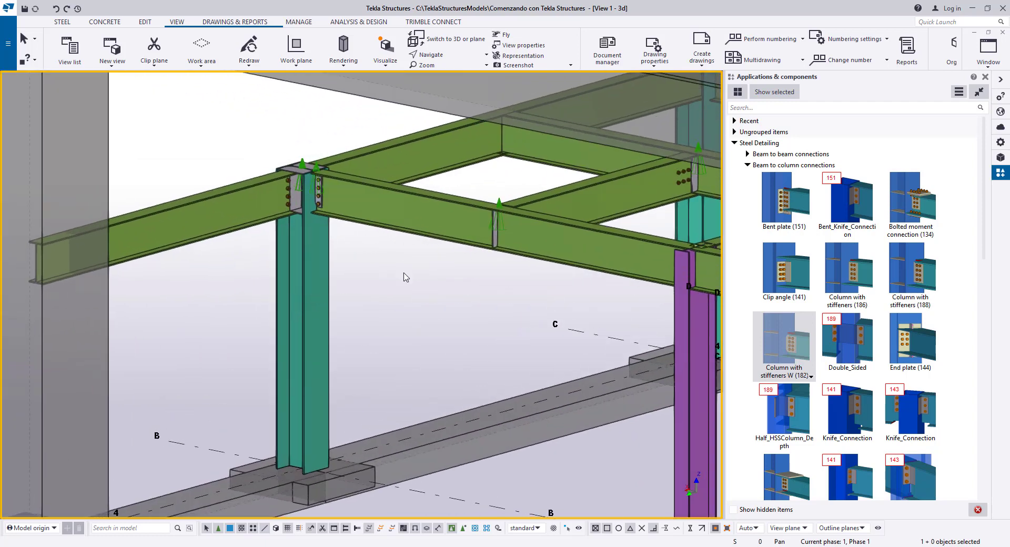
scroll(303, 166, "up", 4)
scroll(362, 248, "up", 3)
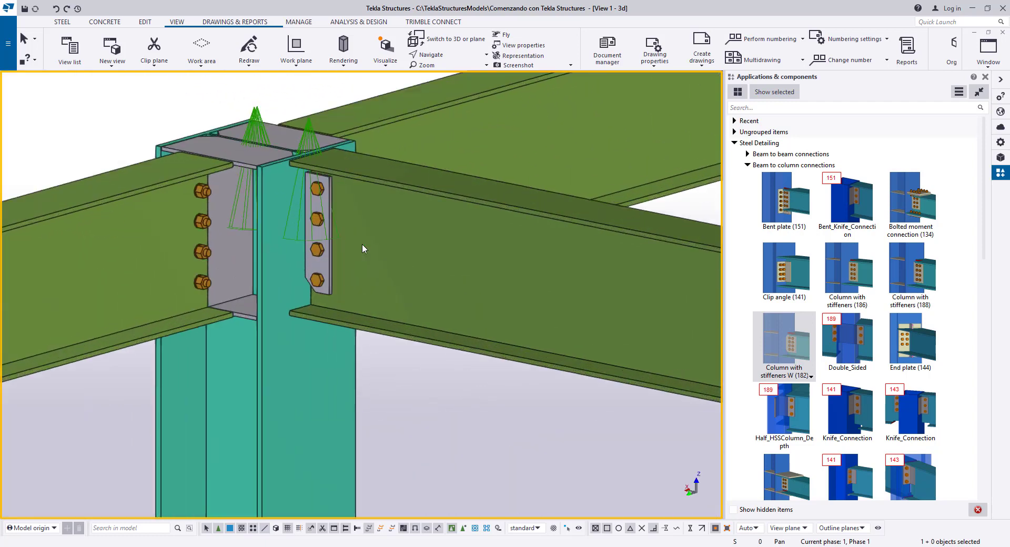
Search the component catalog for "base" to find a detail for the foot of the teal column
scroll(362, 244, "down", 4)
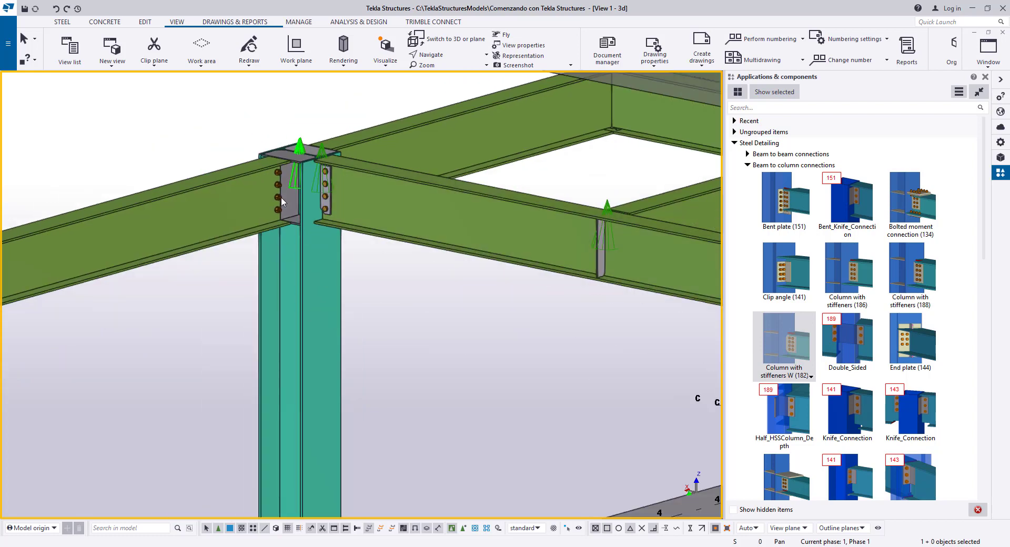
scroll(281, 197, "down", 5)
scroll(308, 368, "up", 3)
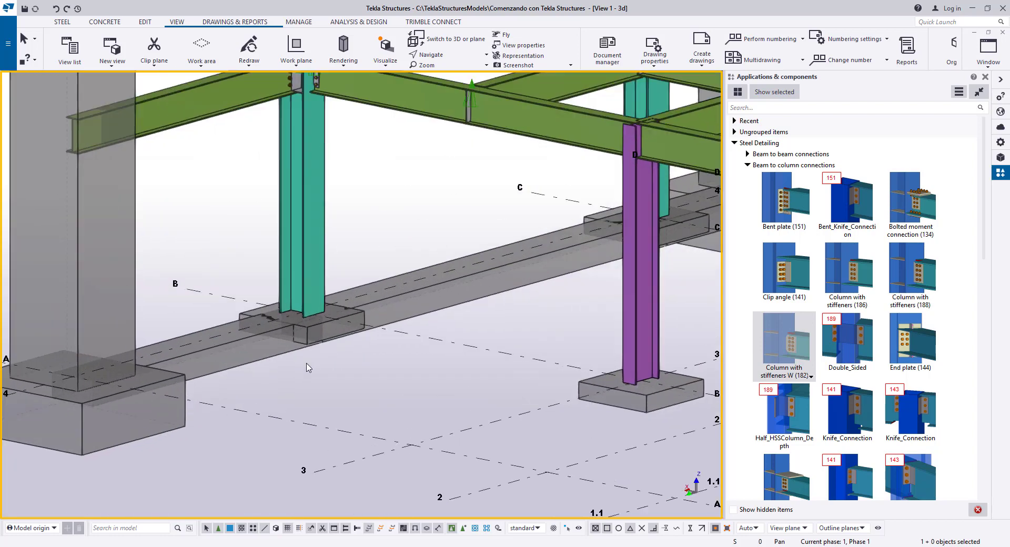
scroll(308, 367, "down", 3)
scroll(303, 357, "up", 5)
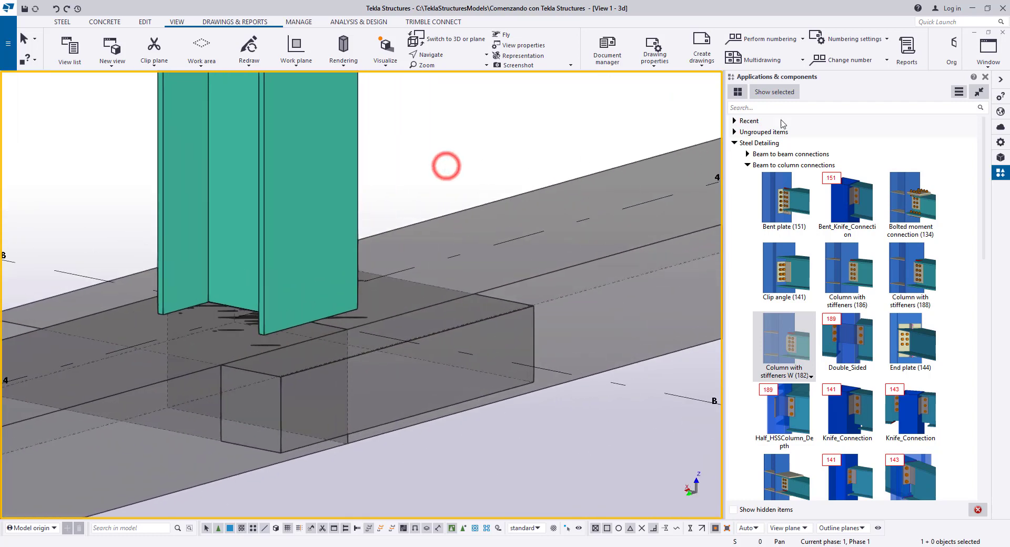
left_click(831, 105)
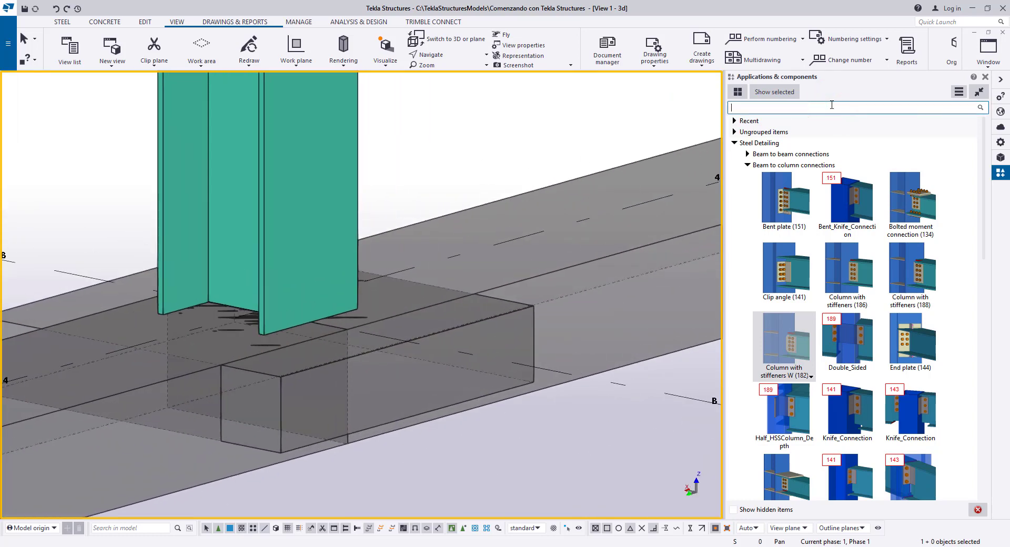
type("base")
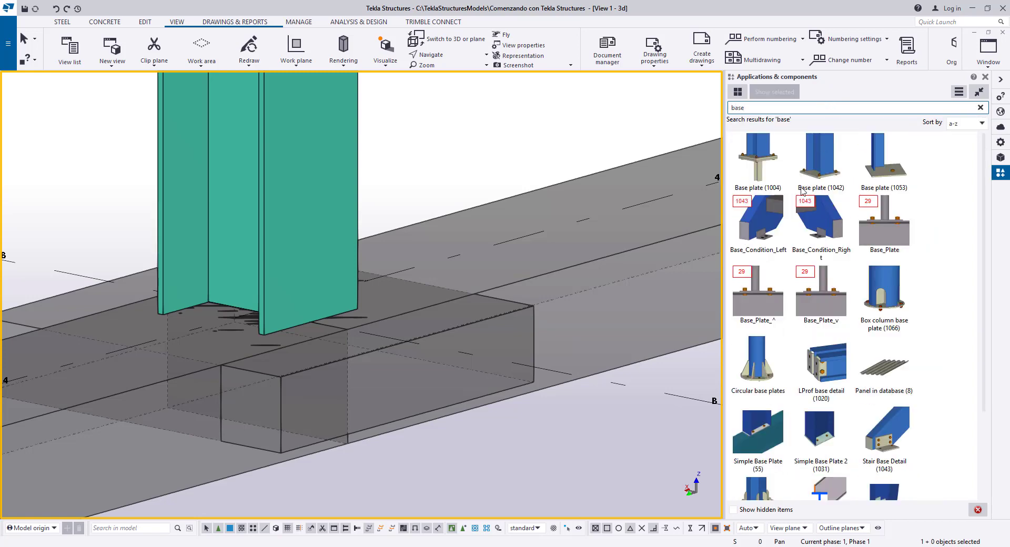
Look through the base components found, from the Base plate variants to Circular base plates and Simple Base Plate (55)
left_click(765, 155)
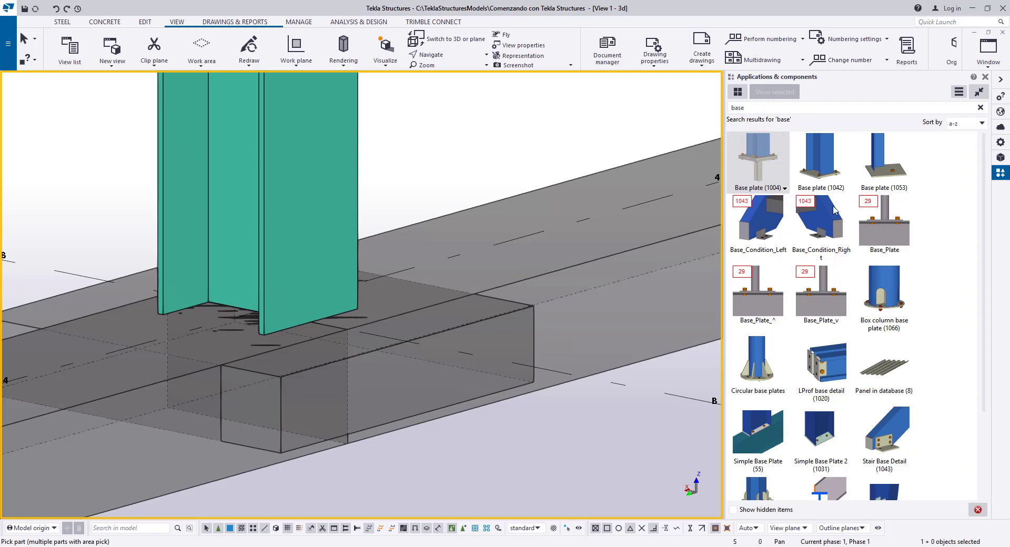
scroll(851, 305, "down", 1)
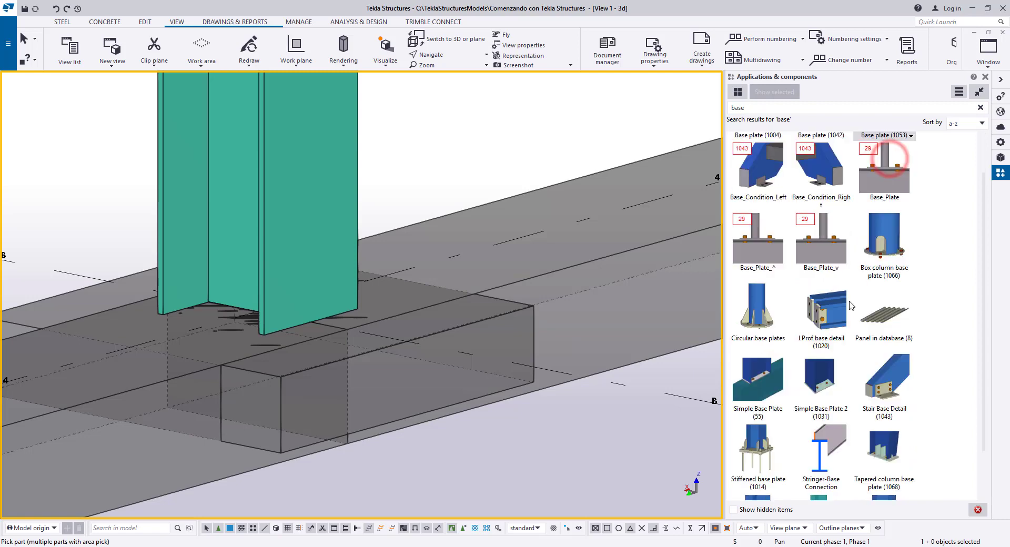
left_click(837, 255)
scroll(777, 263, "down", 1)
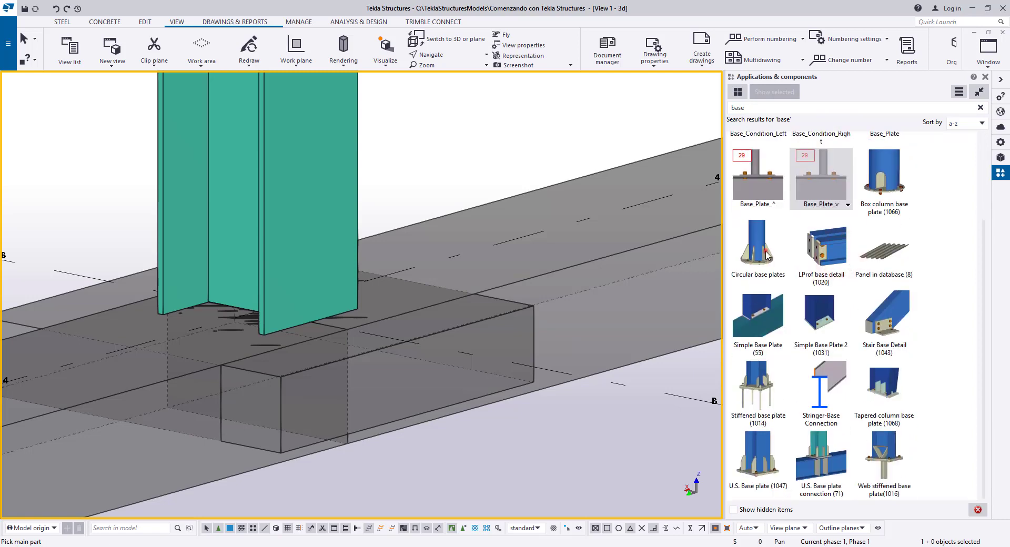
left_click(767, 256)
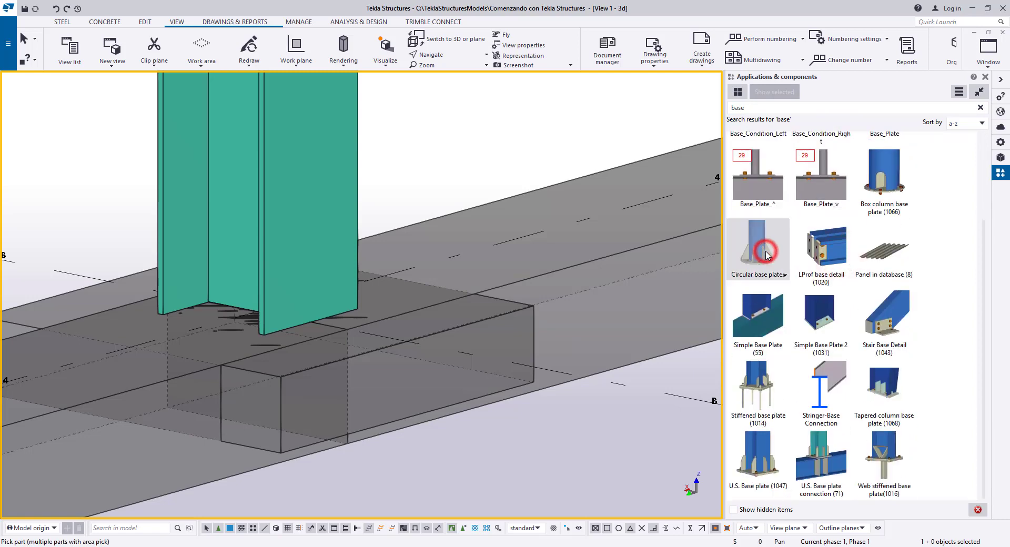
left_click(765, 309)
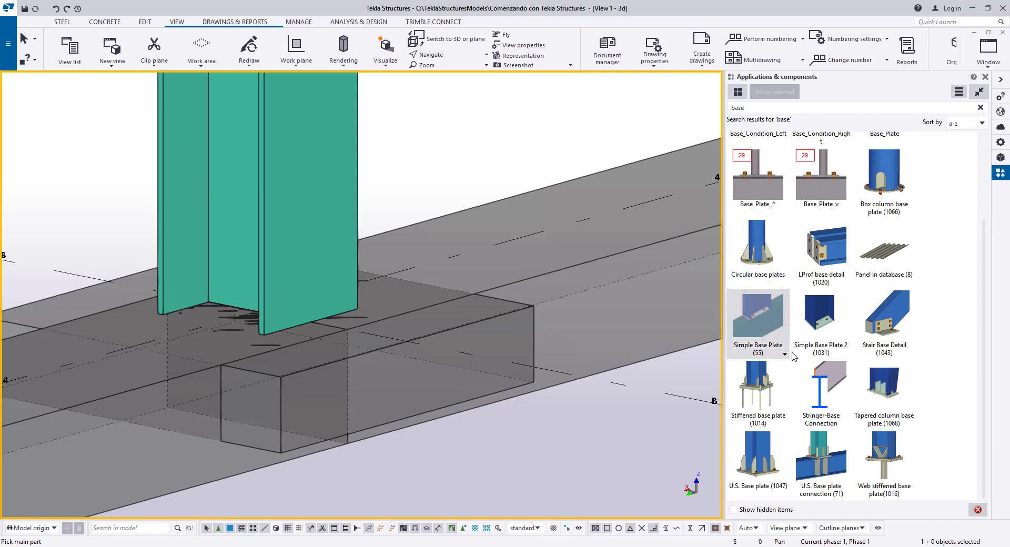
scroll(794, 356, "up", 2)
Add a Base plate (1004) detail to the teal column at its lower end point and end the command
left_click(757, 160)
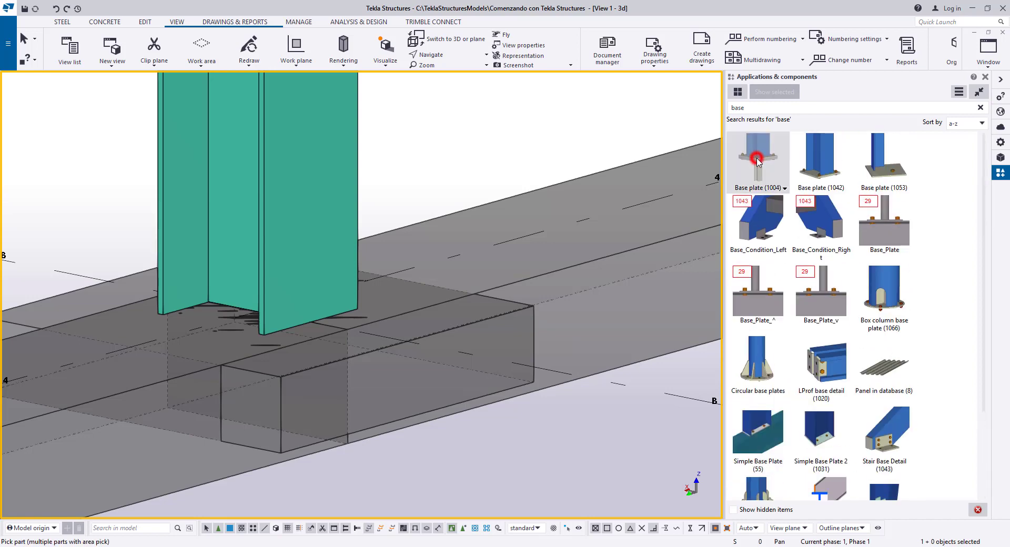
left_click(320, 197)
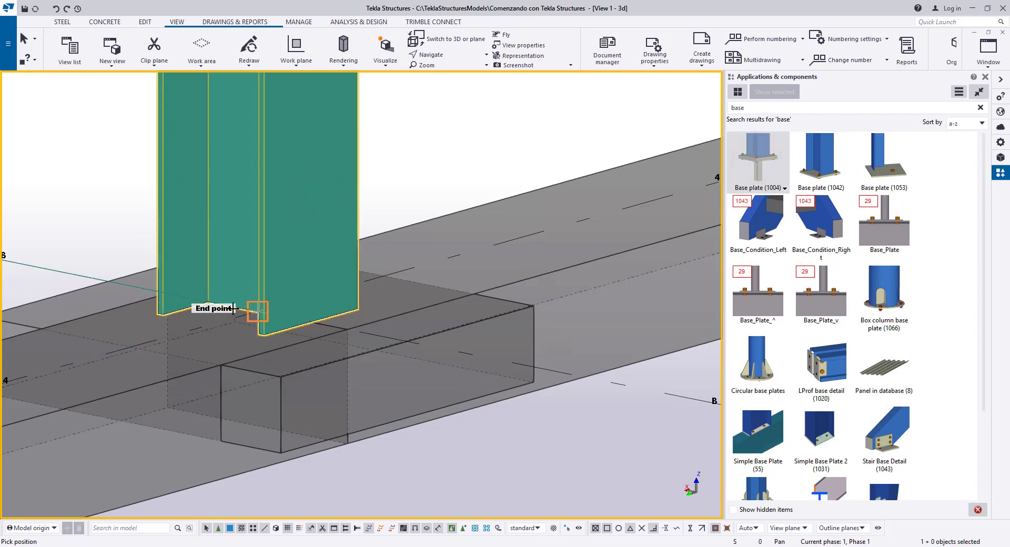
left_click(257, 311)
right_click(417, 184)
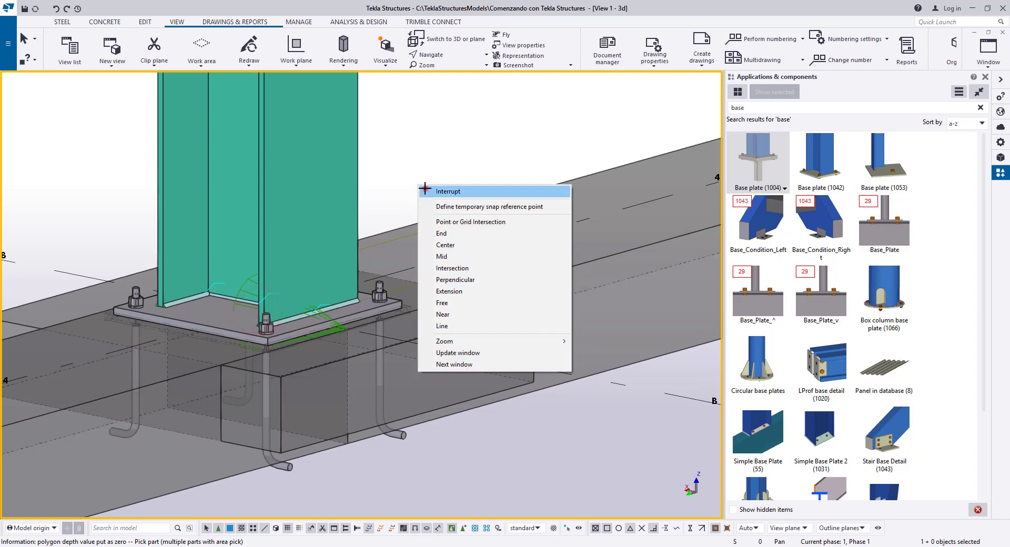
left_click(424, 189)
Edit the new base plate detail's part properties, setting the plate thickness to 25, and update the detail
scroll(415, 213, "down", 2)
scroll(415, 223, "up", 2)
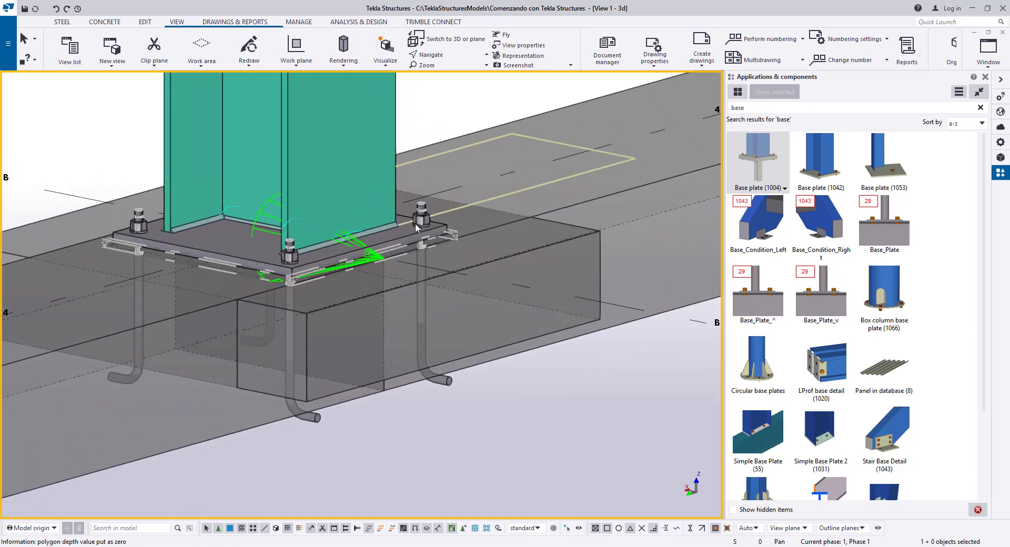
left_click(414, 223)
double_click(415, 226)
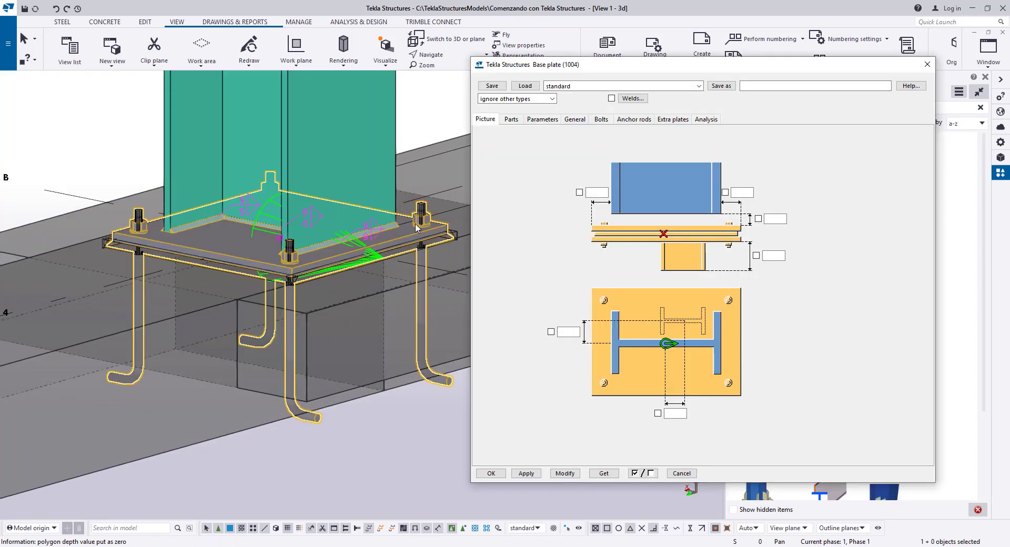
scroll(382, 235, "down", 2)
scroll(383, 236, "up", 3)
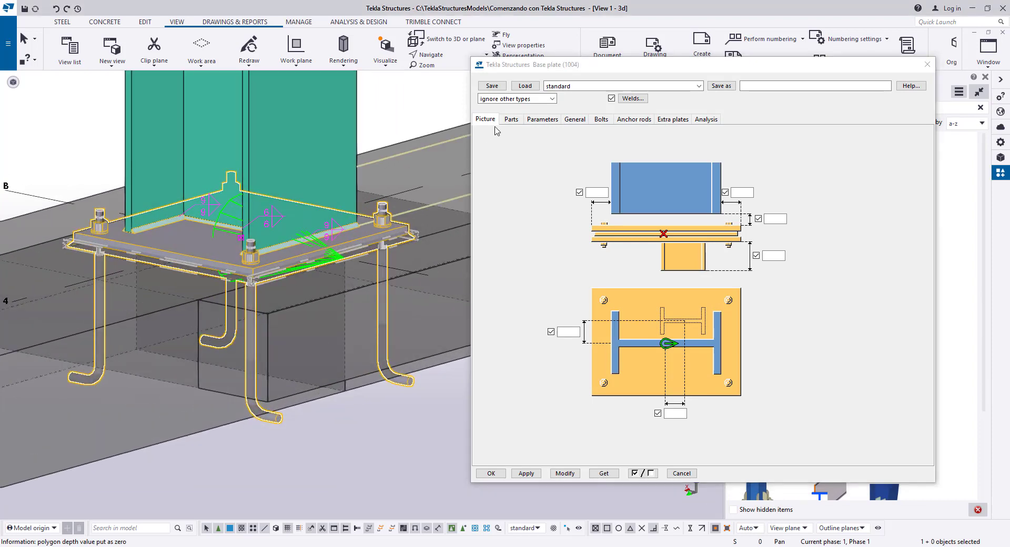
left_click(509, 120)
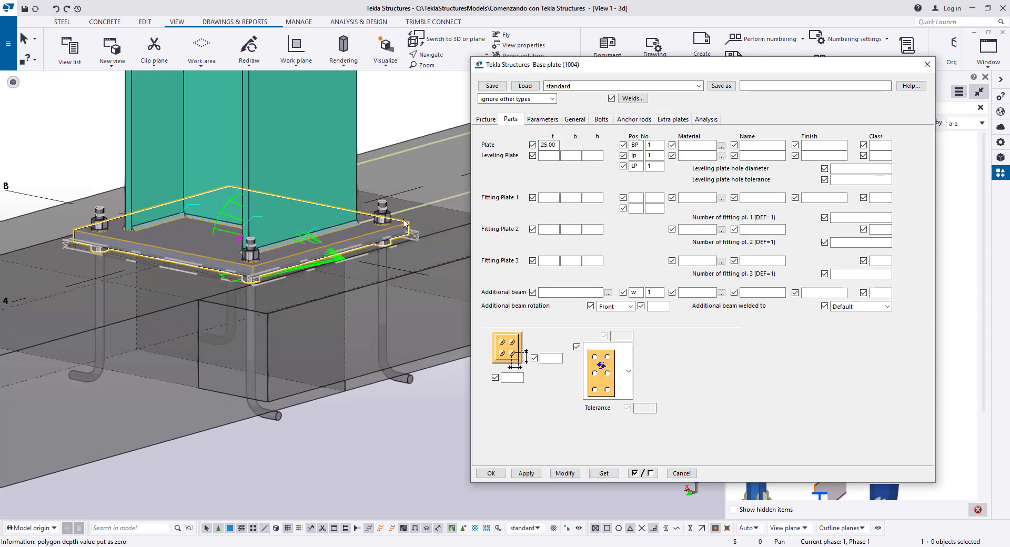
middle_click_drag(365, 301, 316, 297)
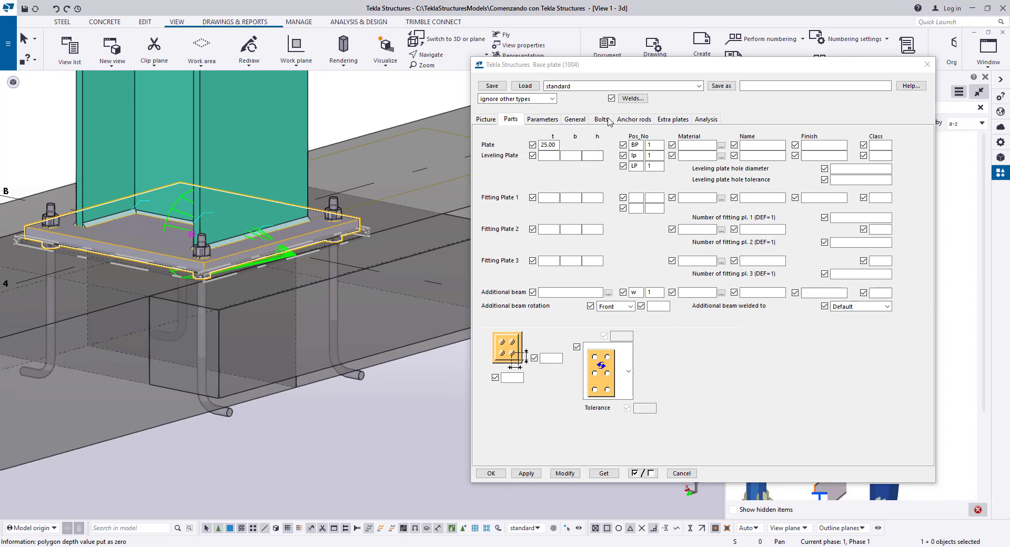
Set the base plate's bolt count in the vertical direction of the bolt diagram to 3 and update the detail
left_click(605, 120)
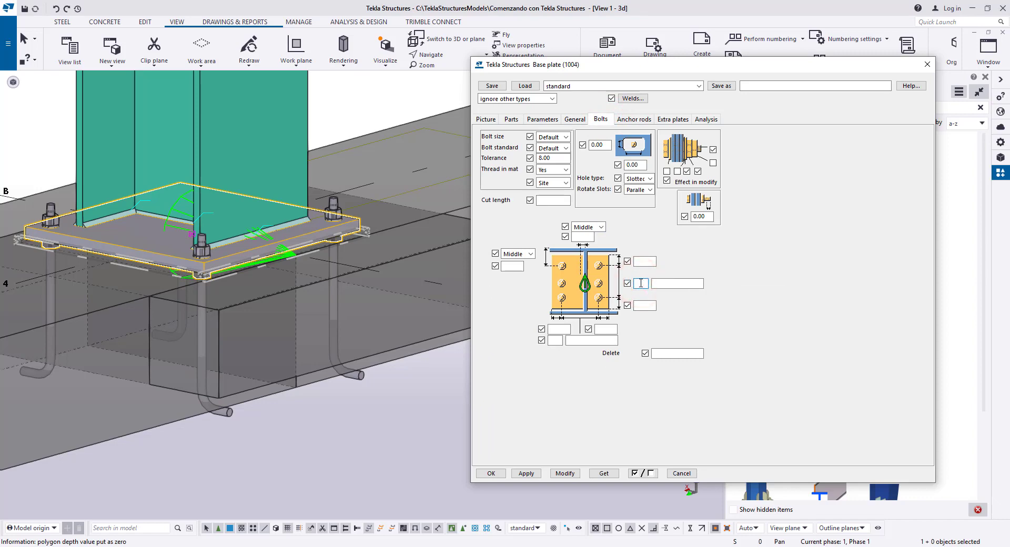
left_click(564, 472)
scroll(255, 287, "down", 3)
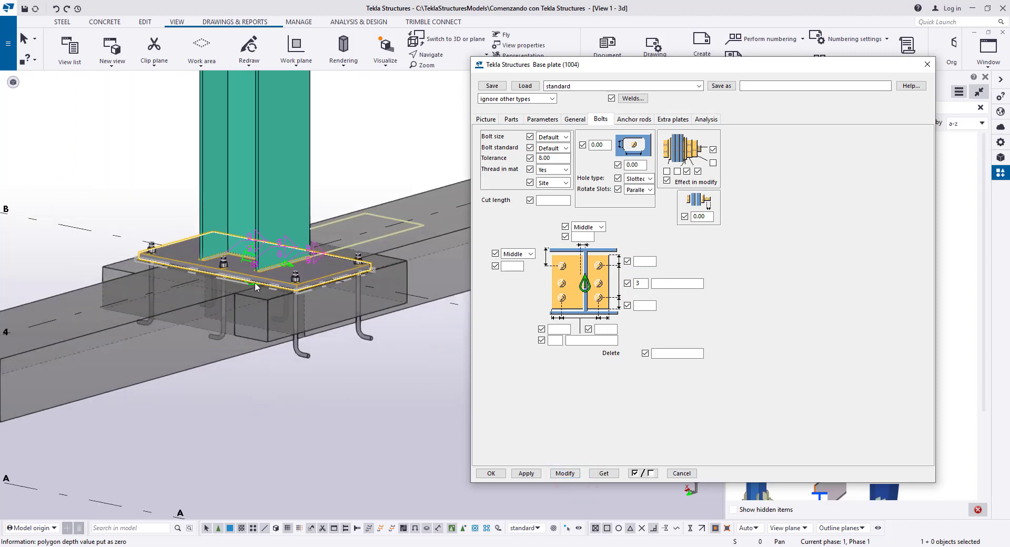
Set the bolt count in the horizontal direction of the bolt diagram to 4 and update the base plate
left_click(337, 271)
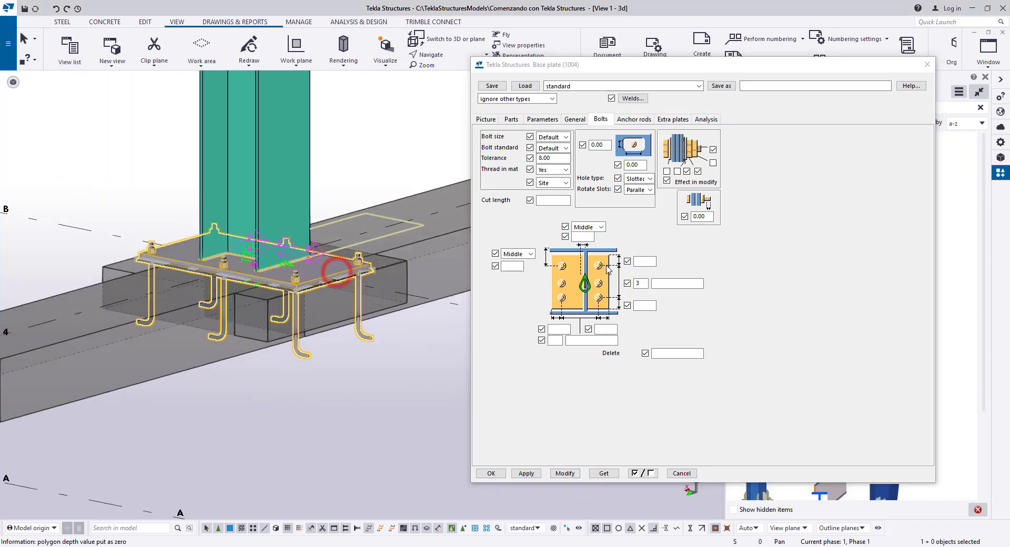
left_click(558, 339)
type("4")
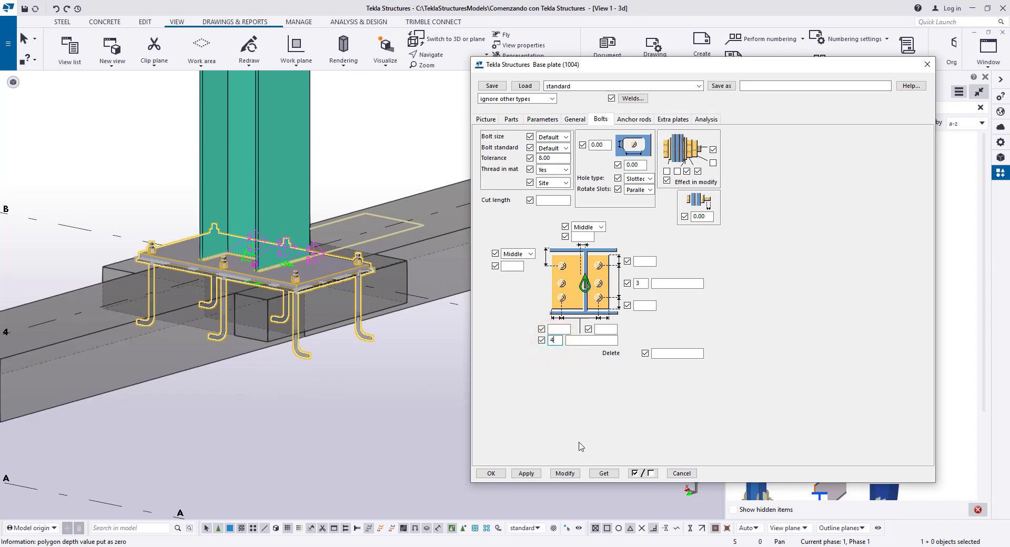
left_click(296, 427)
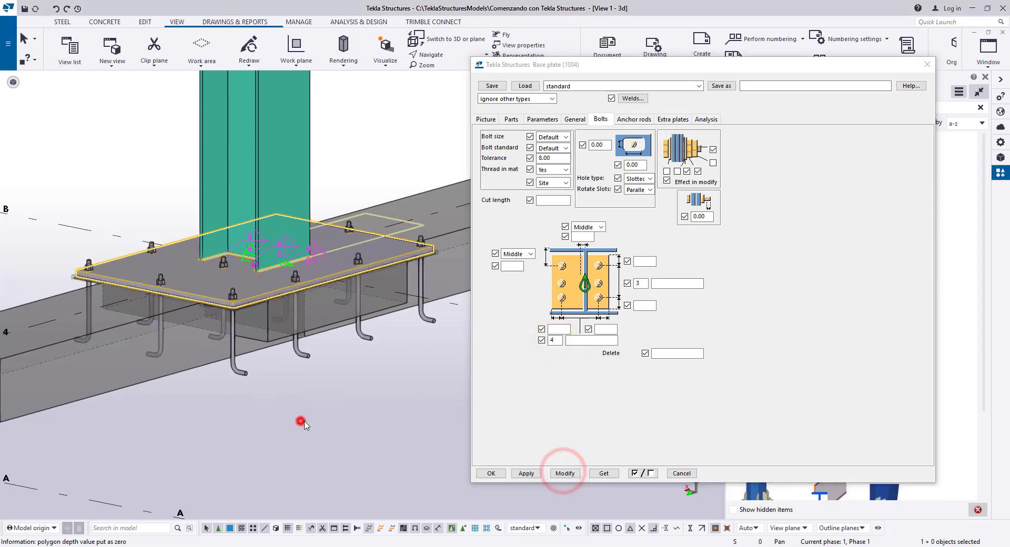
scroll(391, 414, "up", 3)
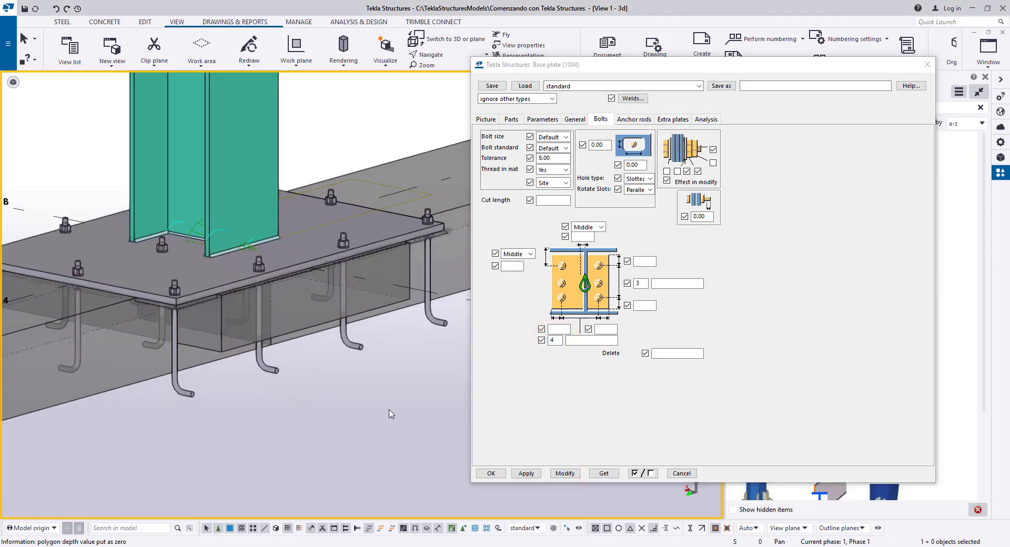
middle_click_drag(389, 414, 488, 354, "ctrl")
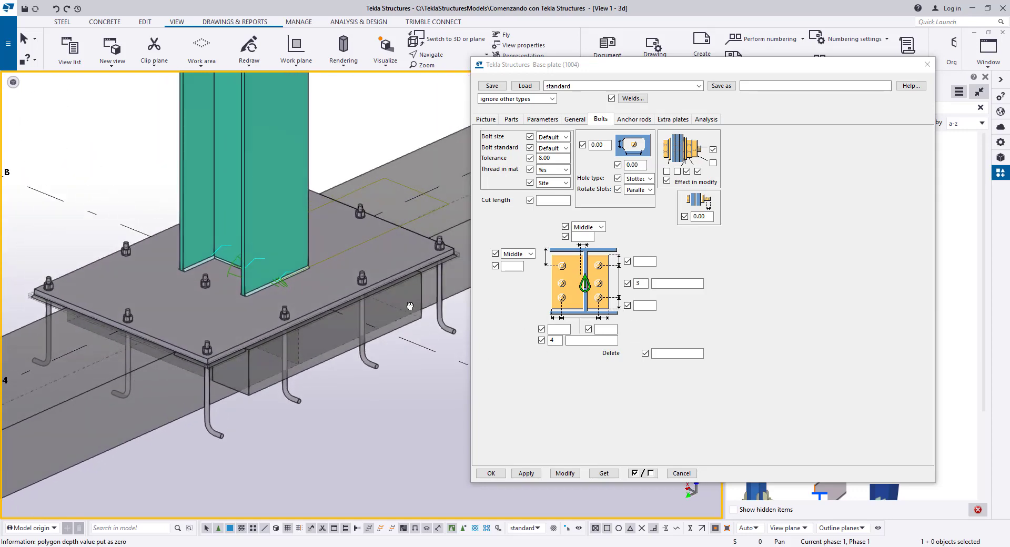
middle_click_drag(409, 306, 403, 247)
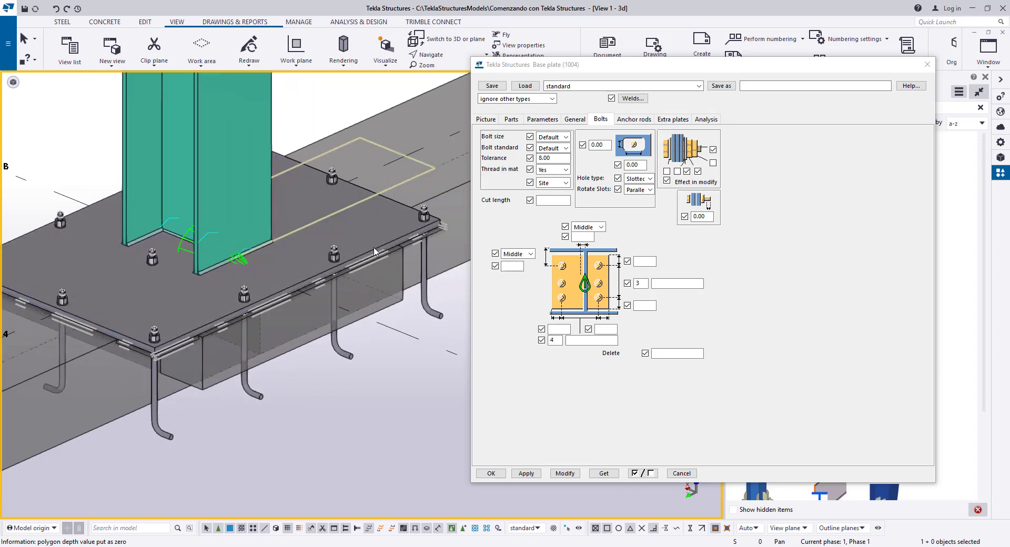
Set the spacing of the four bolts in the horizontal direction to 200 and update the base plate
left_click(574, 341)
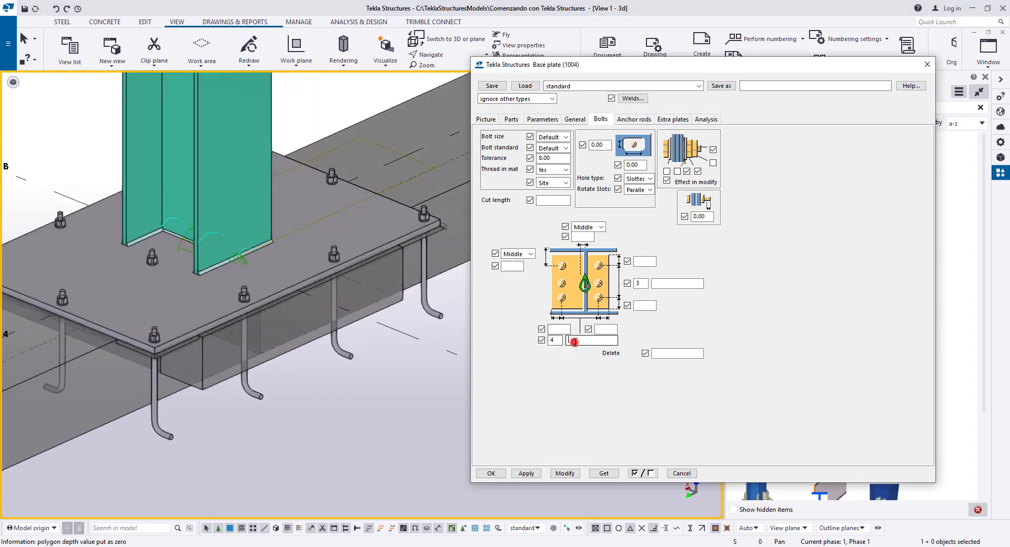
type("200")
left_click(305, 214)
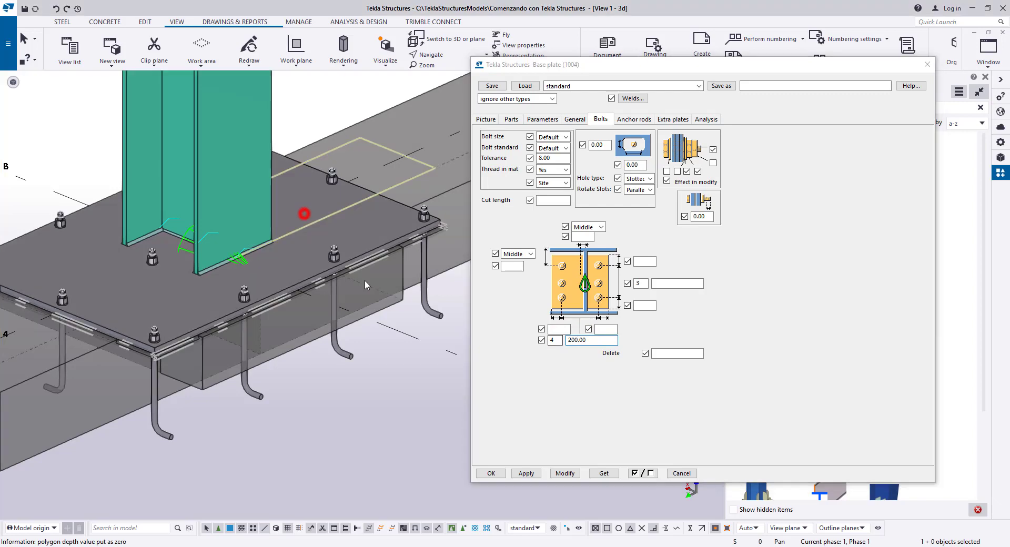
left_click(565, 473)
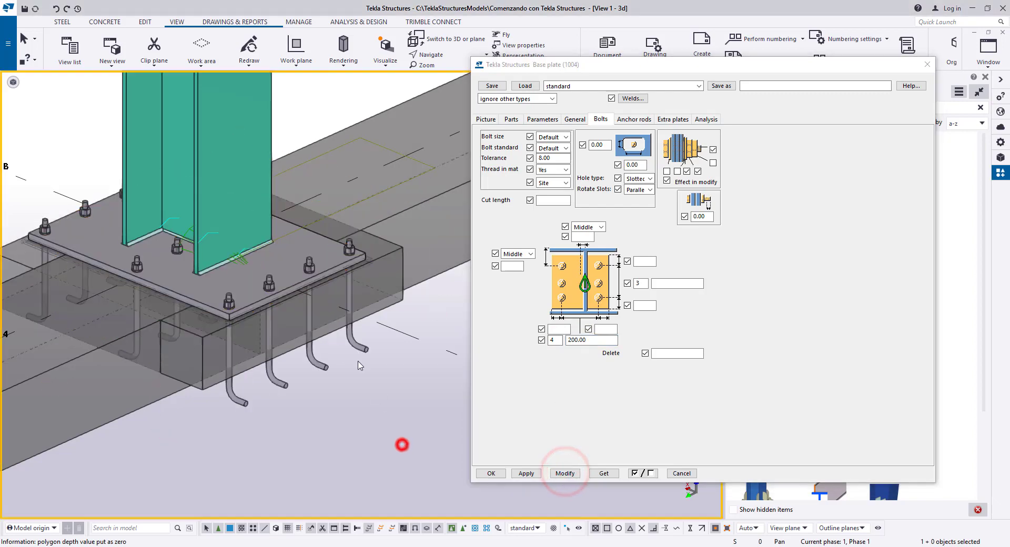
scroll(401, 442, "up", 3)
scroll(330, 205, "down", 4)
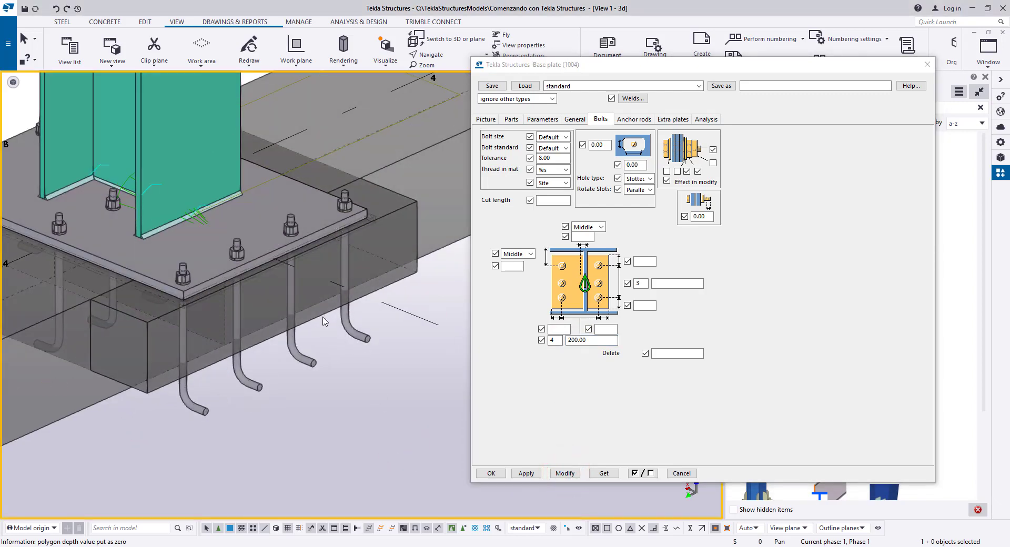
scroll(191, 308, "up", 3)
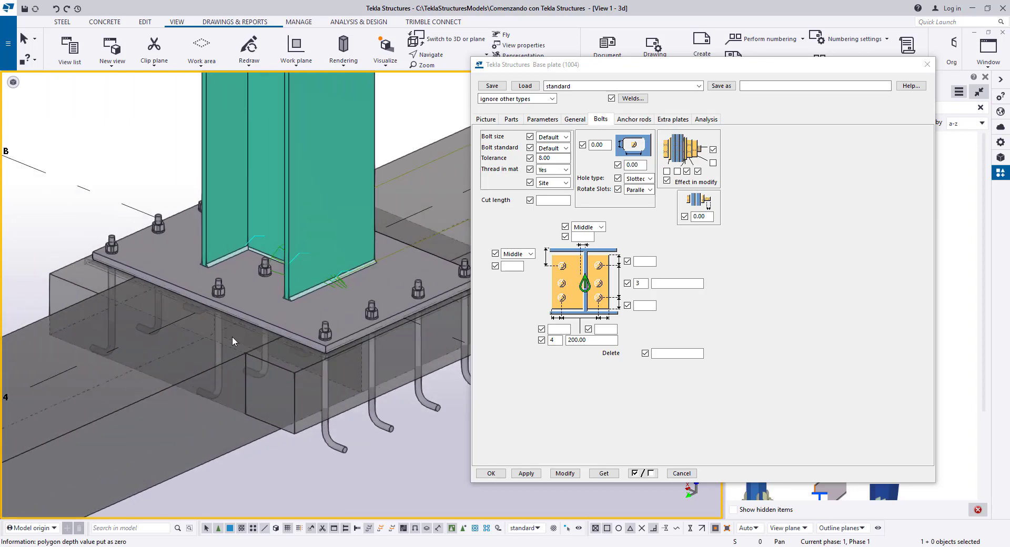
Set the spacing of the three bolts in the vertical direction to 150 and update the base plate
left_click(679, 284)
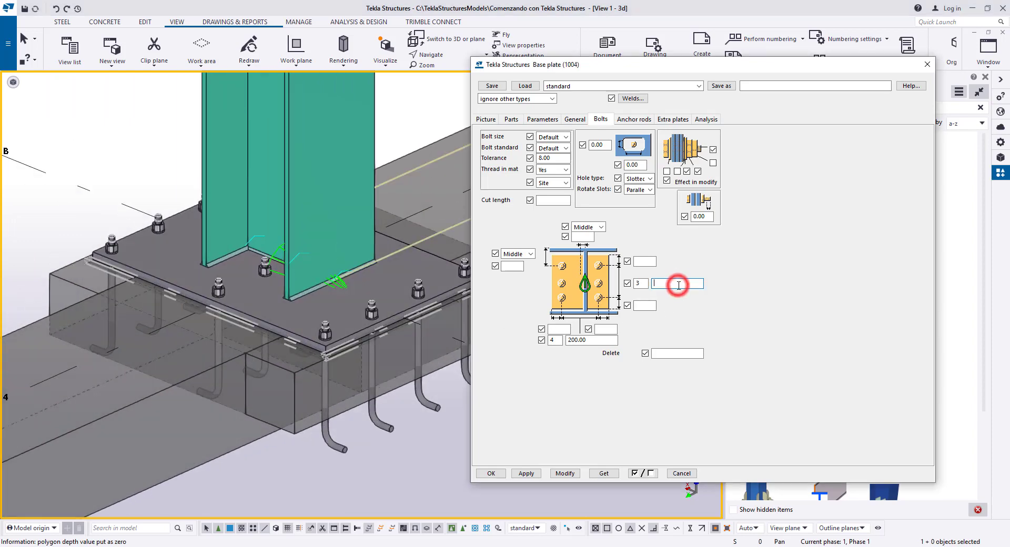
left_click(393, 298)
left_click(551, 474)
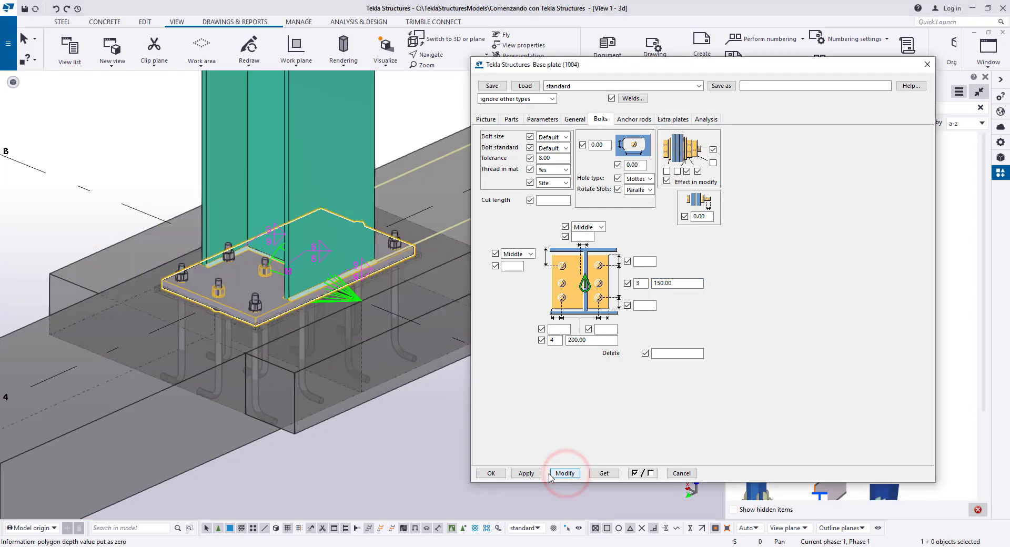
left_click(424, 469)
scroll(406, 435, "up", 3)
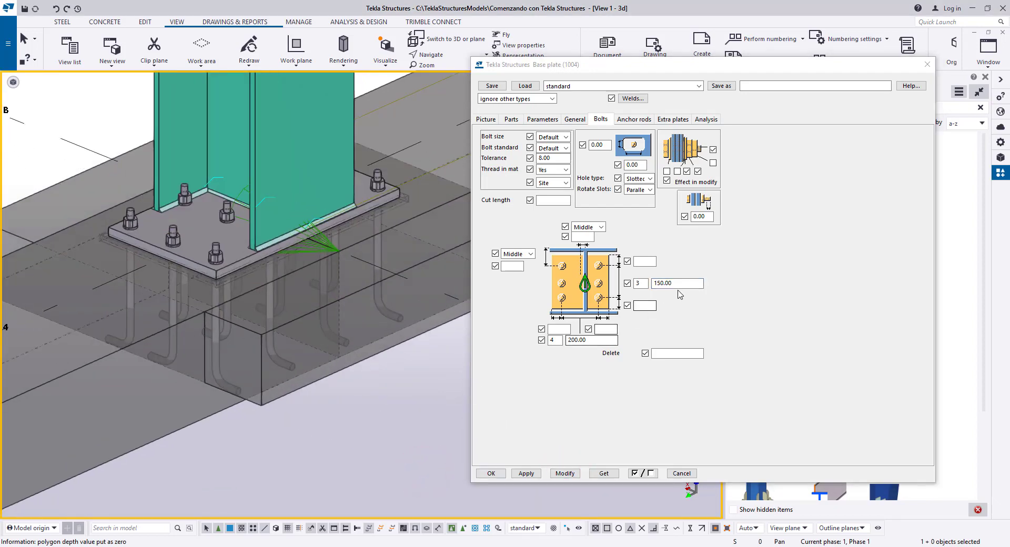
Set the spacing of the three bolts in the vertical direction of the bolt diagram to 200 and update the base plate
double_click(681, 283)
type("200")
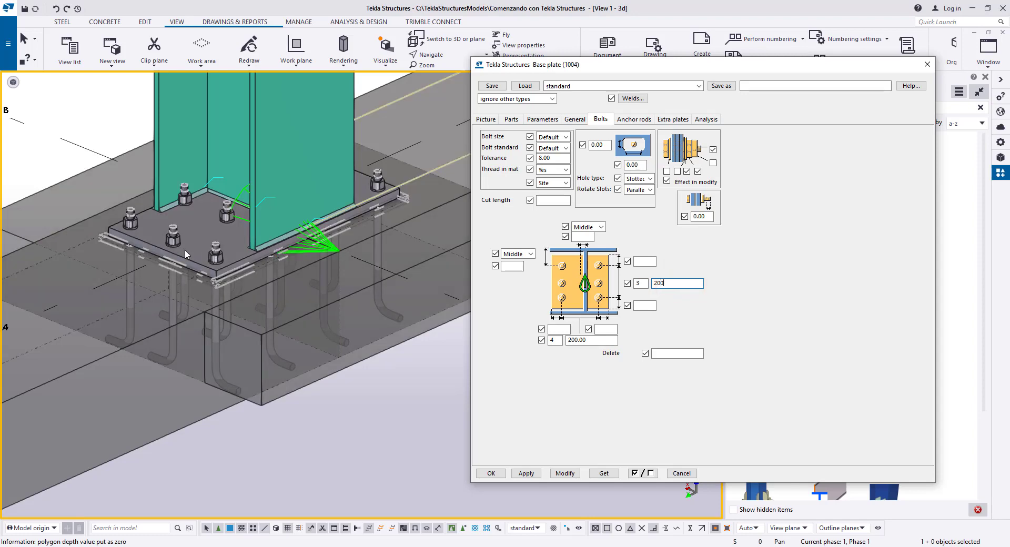
left_click(222, 238)
left_click(564, 473)
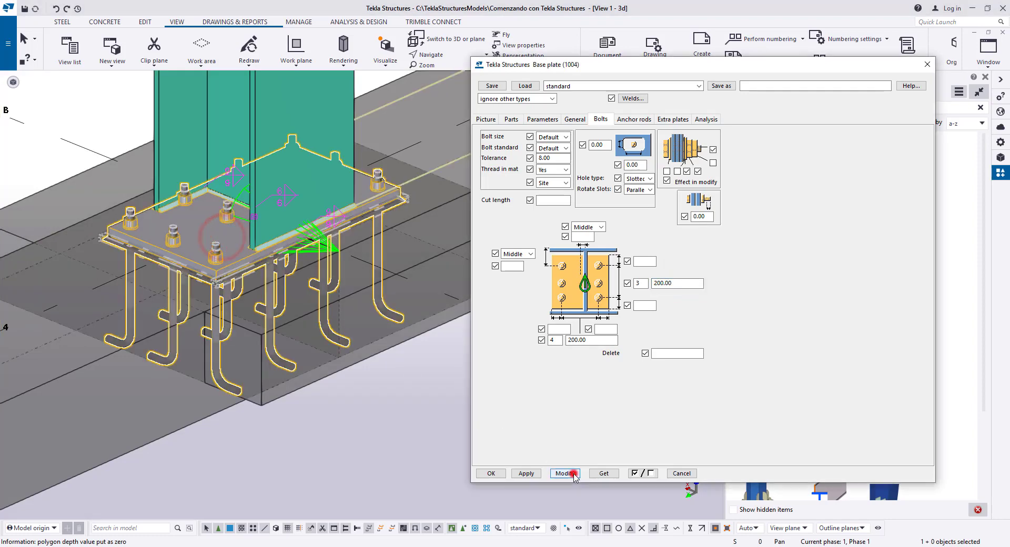
left_click(431, 469)
scroll(394, 444, "up", 2)
scroll(356, 409, "up", 2)
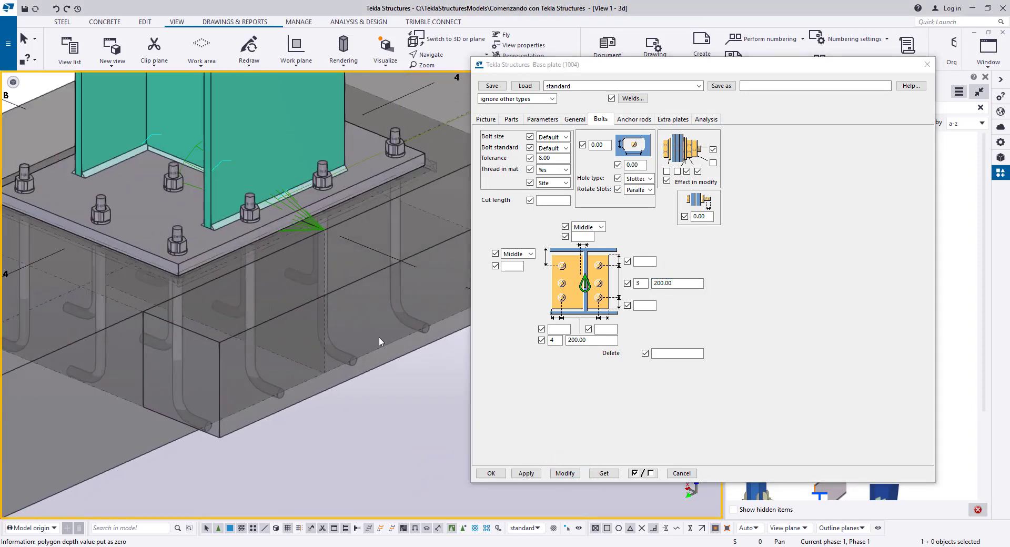
Examine the anchor bolt layout around the column foot from several sides, using the wireframe display to see all the bolts
middle_click_drag(379, 338, 383, 391)
scroll(381, 389, "down", 2)
scroll(297, 355, "up", 2)
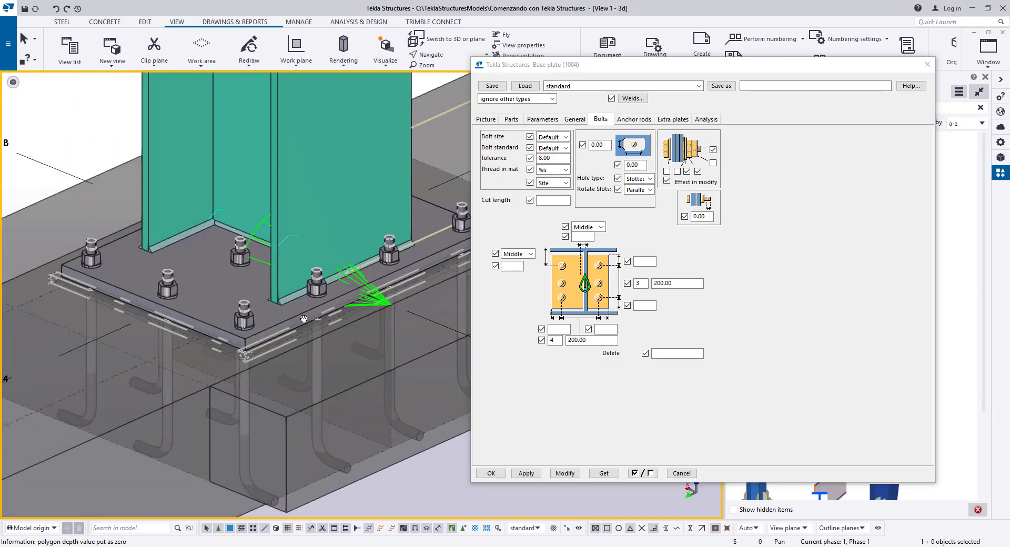
middle_click_drag(302, 319, 286, 301, "ctrl")
scroll(318, 299, "down", 3)
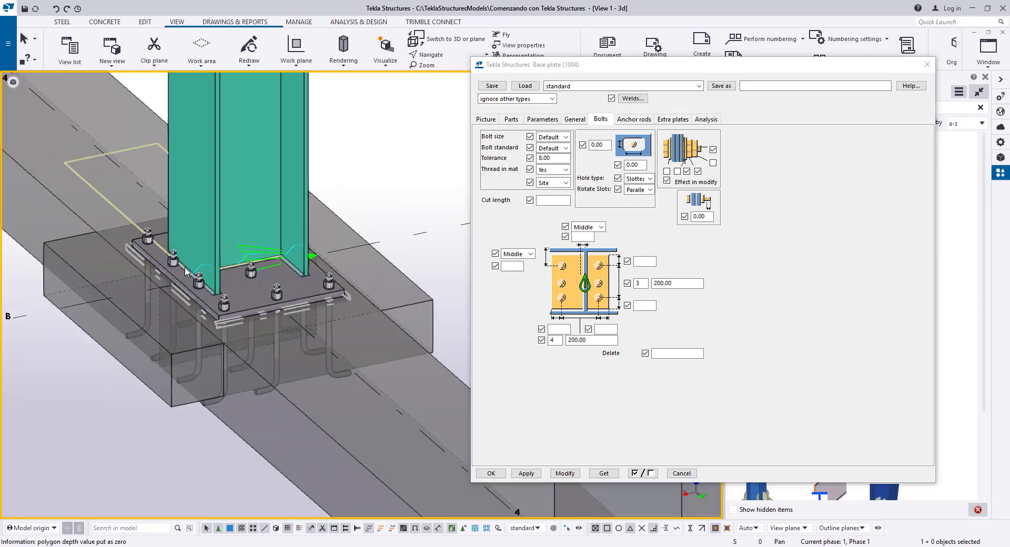
scroll(288, 299, "down", 2)
middle_click_drag(288, 299, 319, 376, "ctrl")
scroll(274, 347, "up", 3)
key("ctrl+2")
scroll(163, 330, "up", 6)
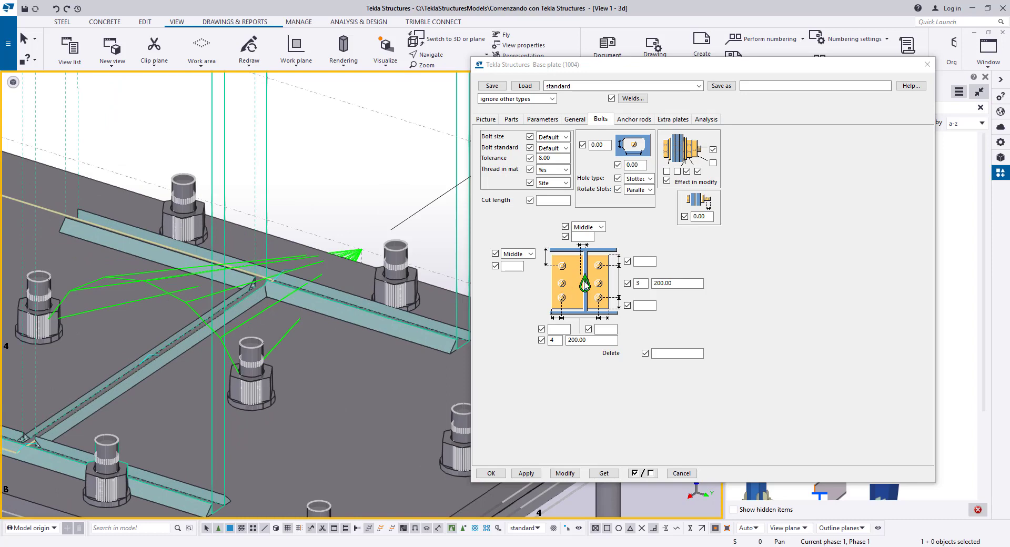
scroll(256, 256, "down", 6)
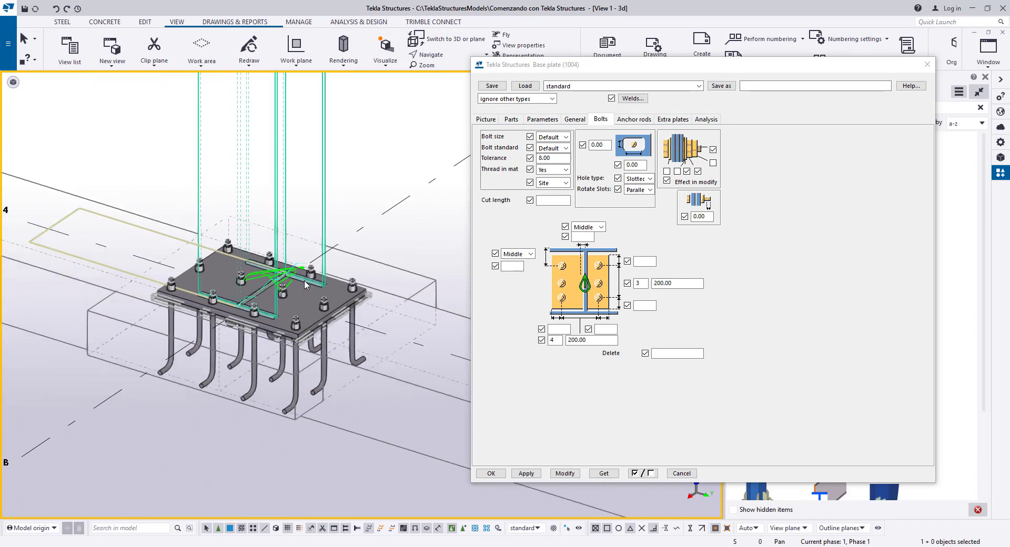
scroll(268, 363, "up", 3)
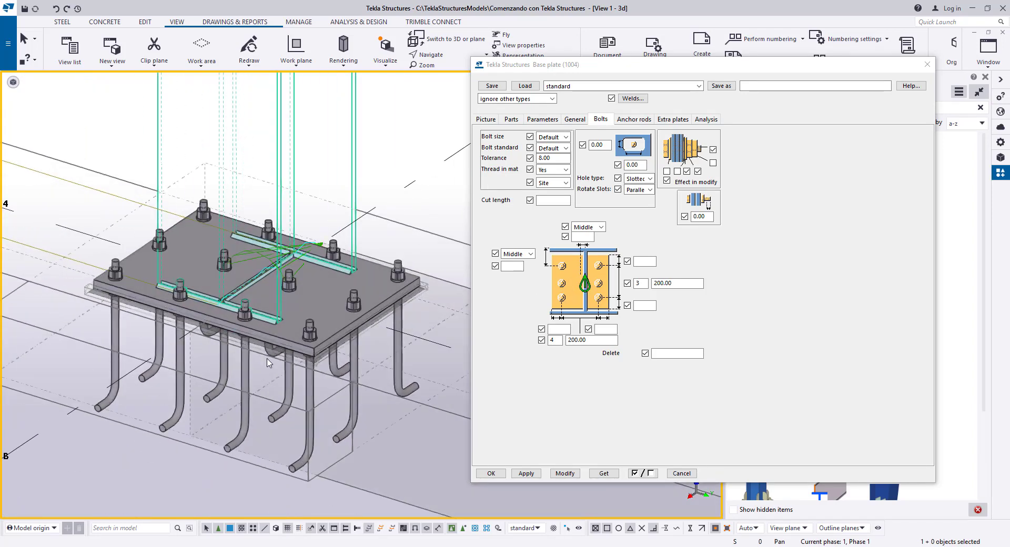
middle_click_drag(269, 363, 269, 404)
scroll(269, 403, "up", 3)
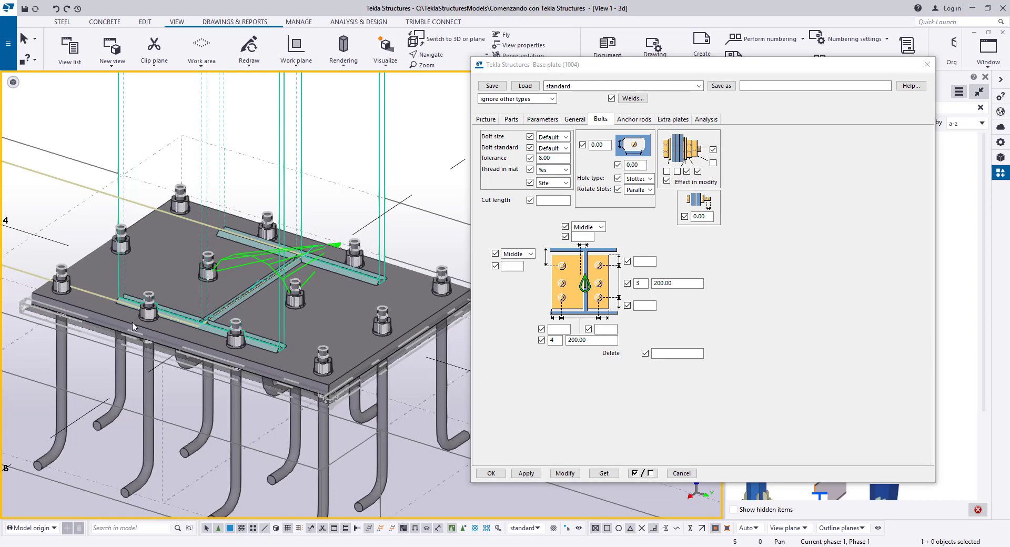
middle_click_drag(207, 287, 226, 282)
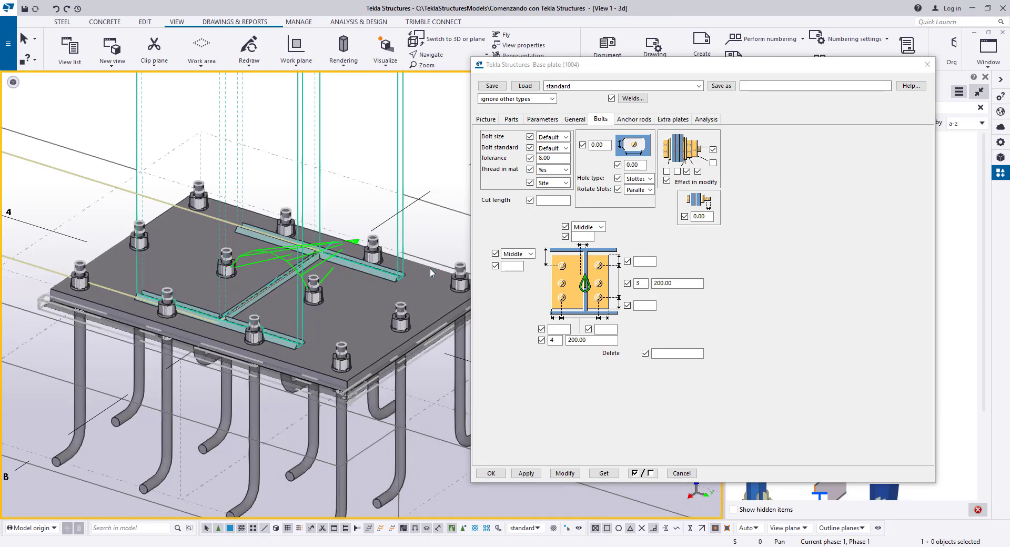
Delete bolts 2, 3, 10 and 11 from the base plate's bolt group and update the detail
left_click(678, 353)
type("2 3 10 11")
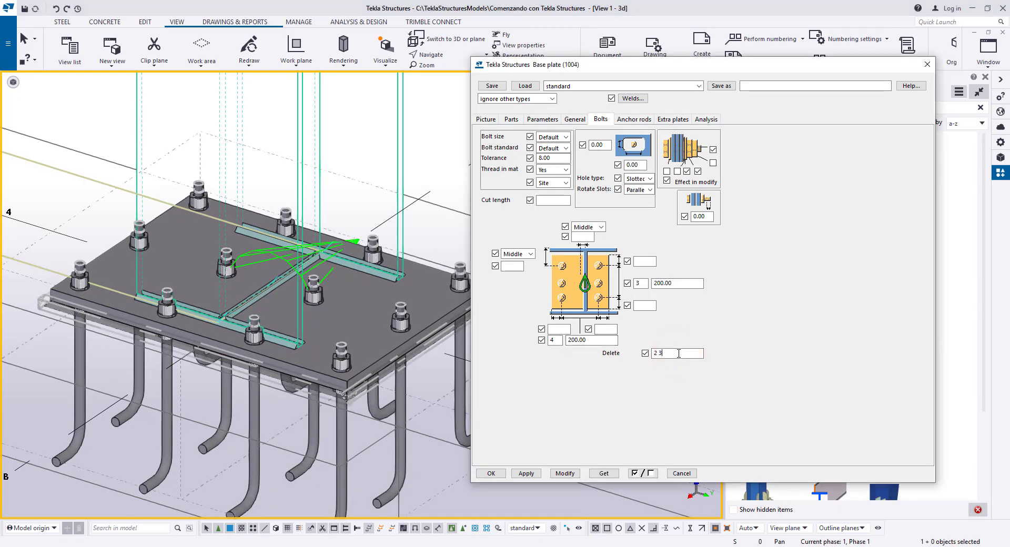
left_click(370, 355)
left_click(573, 473)
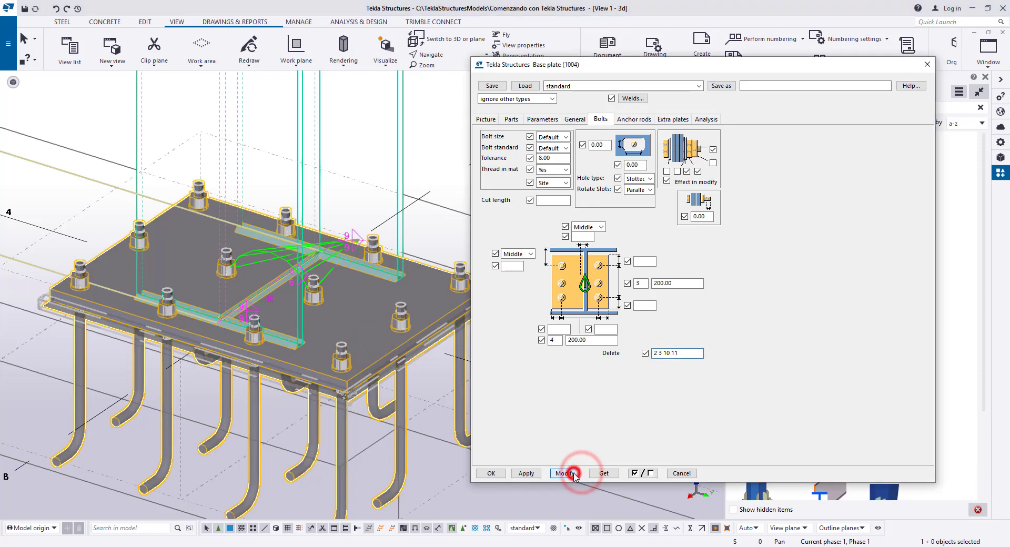
scroll(347, 284, "down", 4)
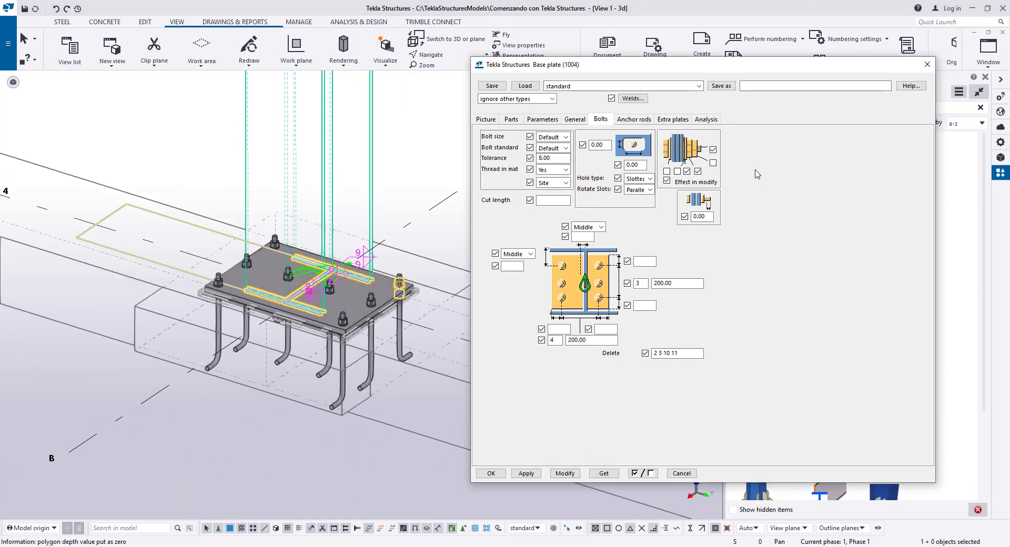
Close the base plate settings, redraw the view and inspect the remaining anchor bolts in the footing
left_click(934, 69)
right_click(451, 162)
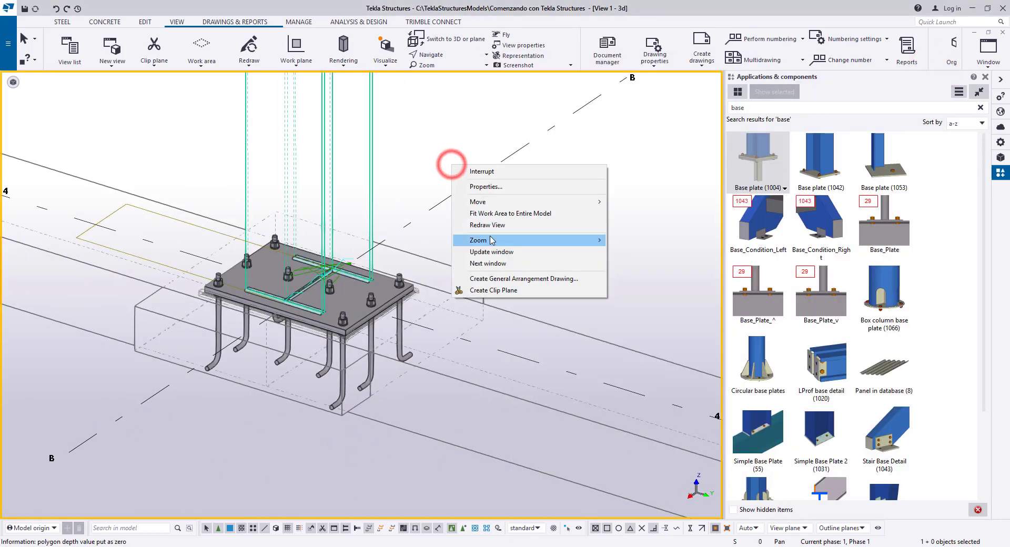
left_click(494, 223)
middle_click_drag(447, 266, 314, 263, "ctrl")
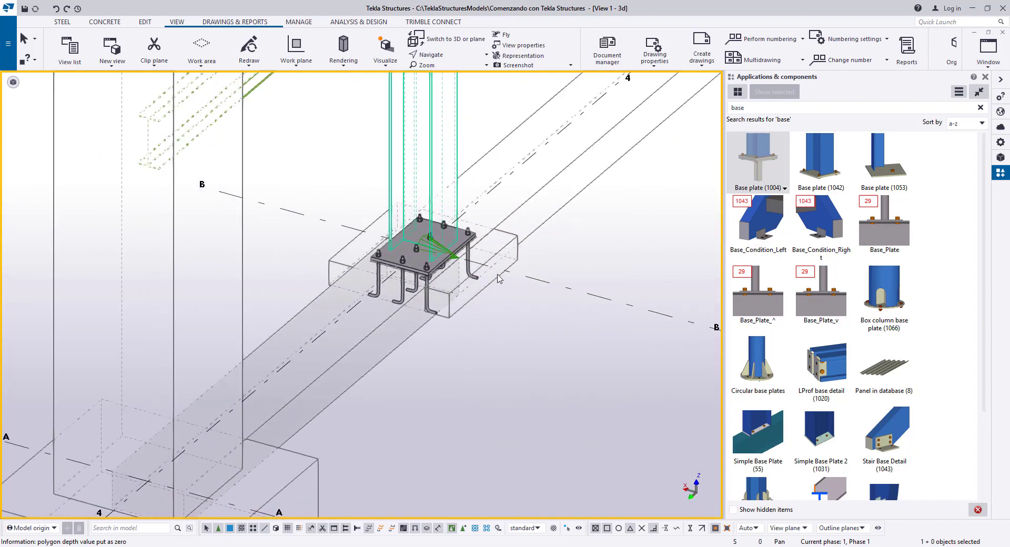
scroll(497, 273, "up", 3)
middle_click_drag(492, 266, 442, 217, "ctrl")
scroll(424, 286, "up", 2)
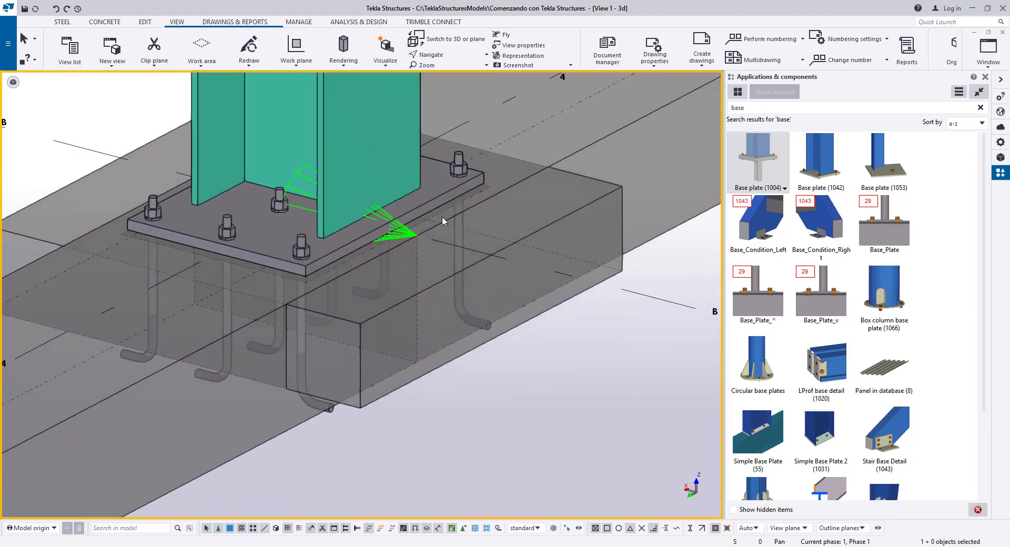
scroll(443, 217, "down", 2)
Change the base plate's anchor rods to the straight type with a nut and plate at the lower end (dimensions d and e) and update it
left_click(349, 239)
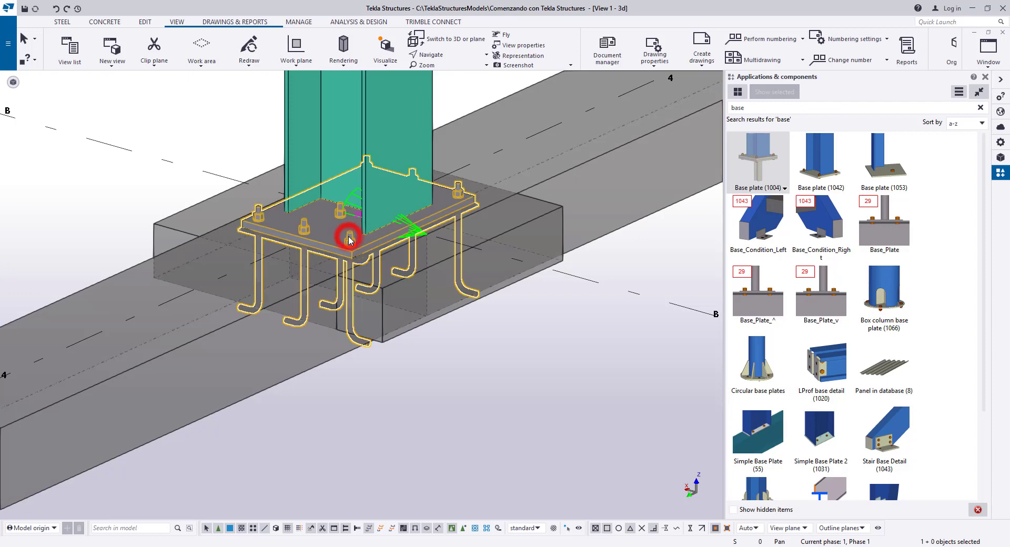
double_click(349, 240)
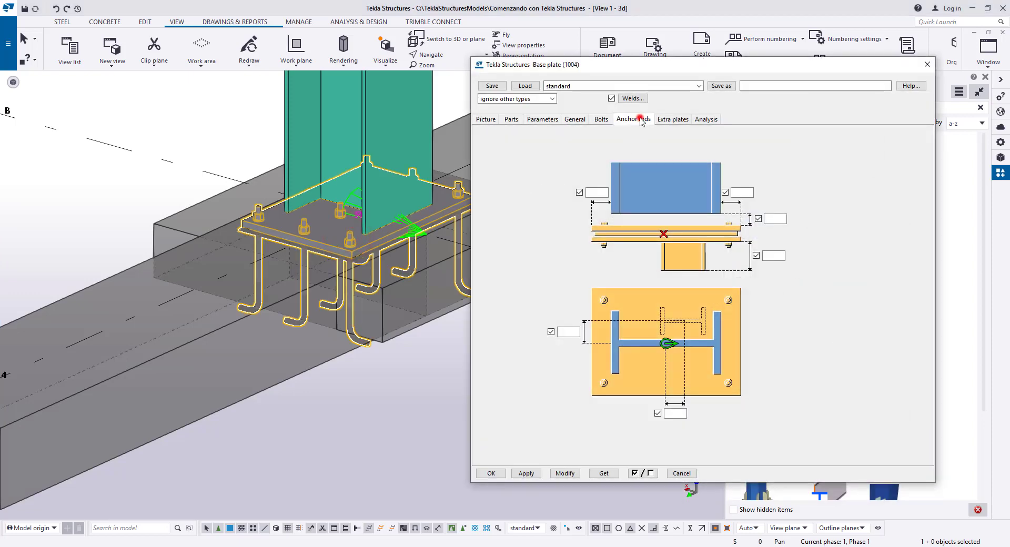
left_click(640, 120)
scroll(368, 280, "up", 2)
left_click(575, 374)
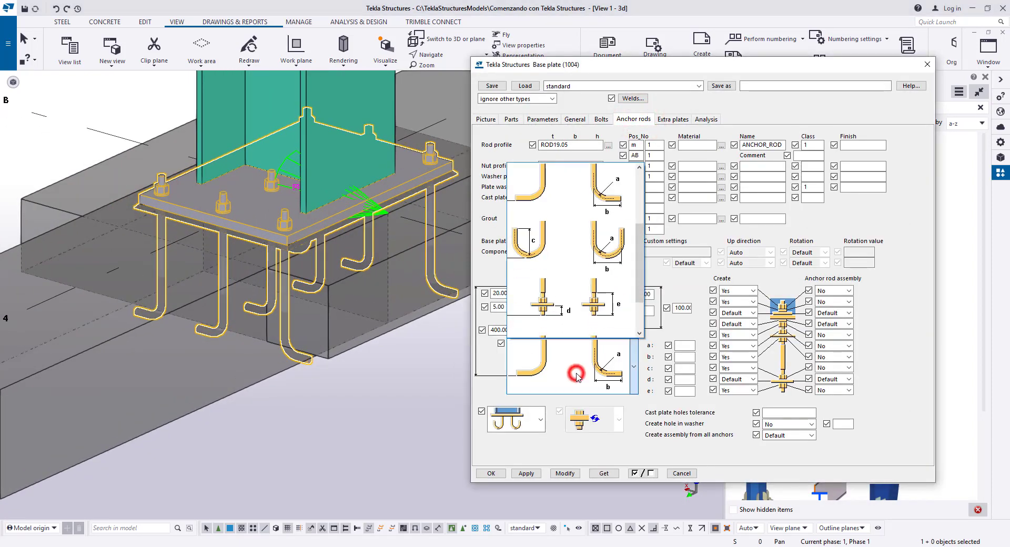
scroll(579, 310, "down", 1)
left_click(581, 307)
left_click(581, 368)
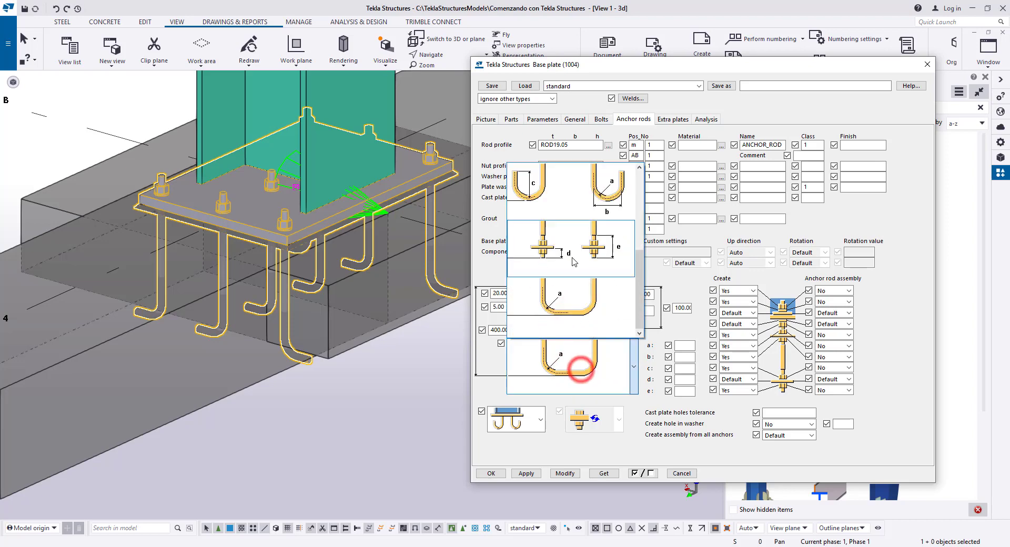
left_click(573, 253)
left_click(565, 473)
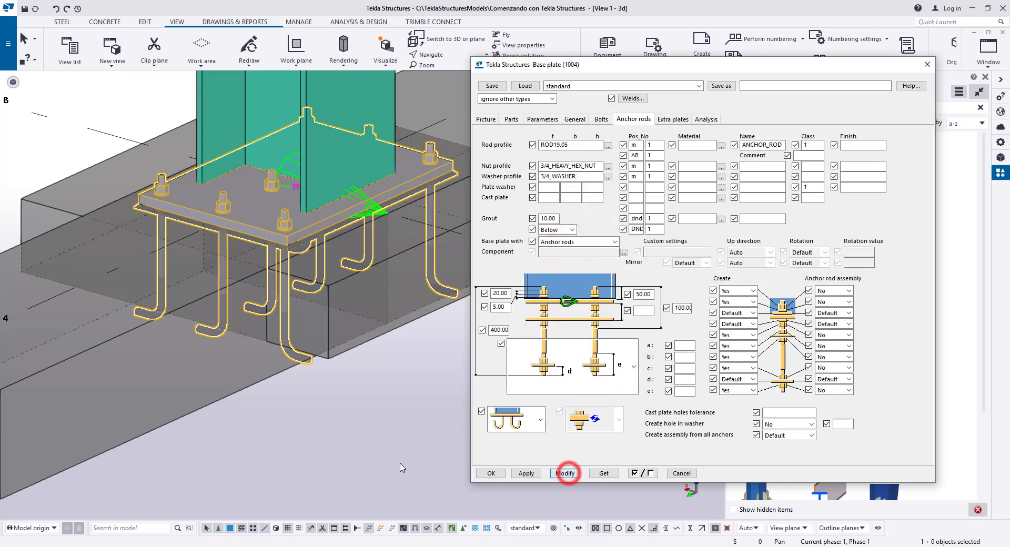
left_click(380, 440)
scroll(213, 236, "up", 2)
Select the base plate detail again, set its anchor rod length to 1000 and update it
left_click(226, 223)
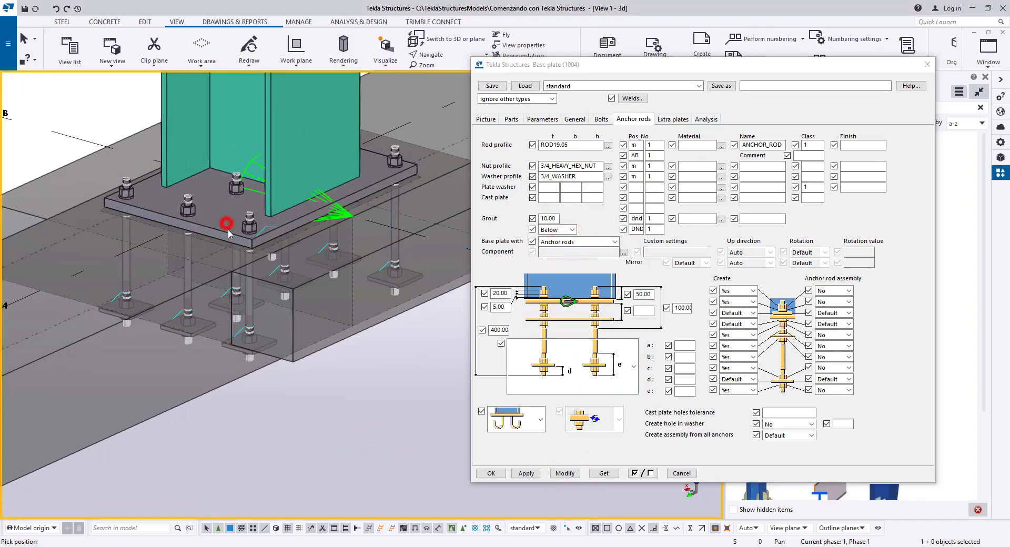
scroll(227, 226, "down", 3)
middle_click_drag(226, 223, 219, 204, "ctrl")
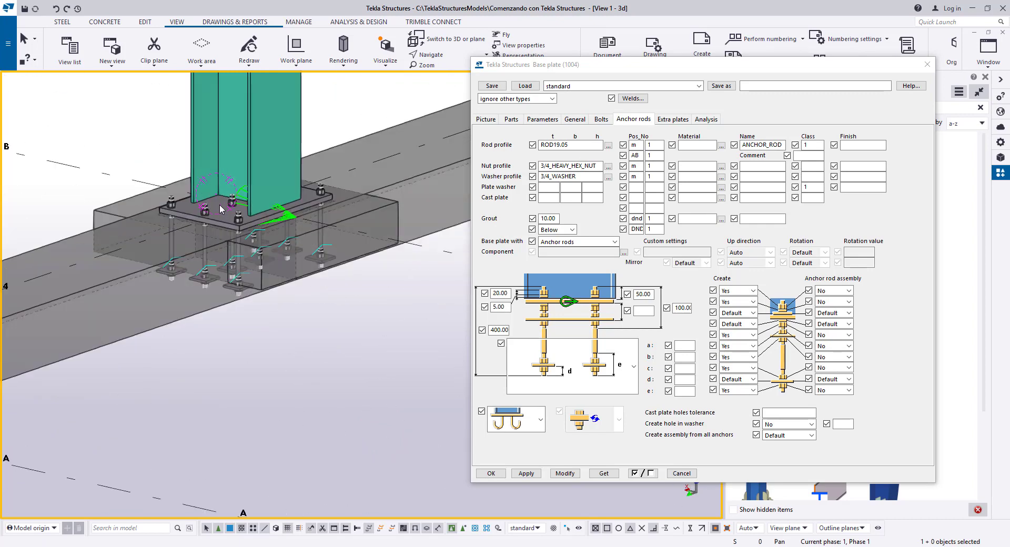
double_click(219, 204)
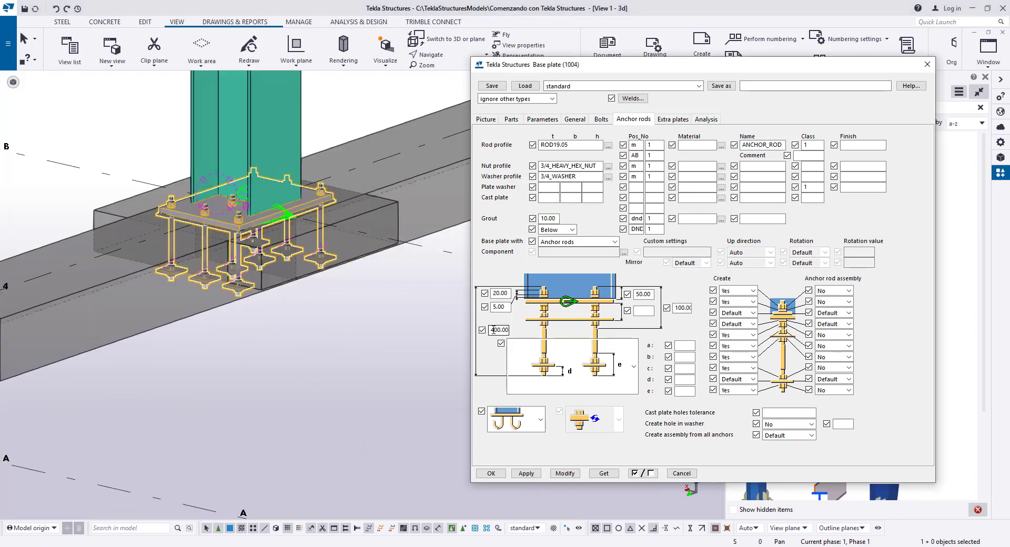
key("BackSpace")
type("10")
left_click(561, 473)
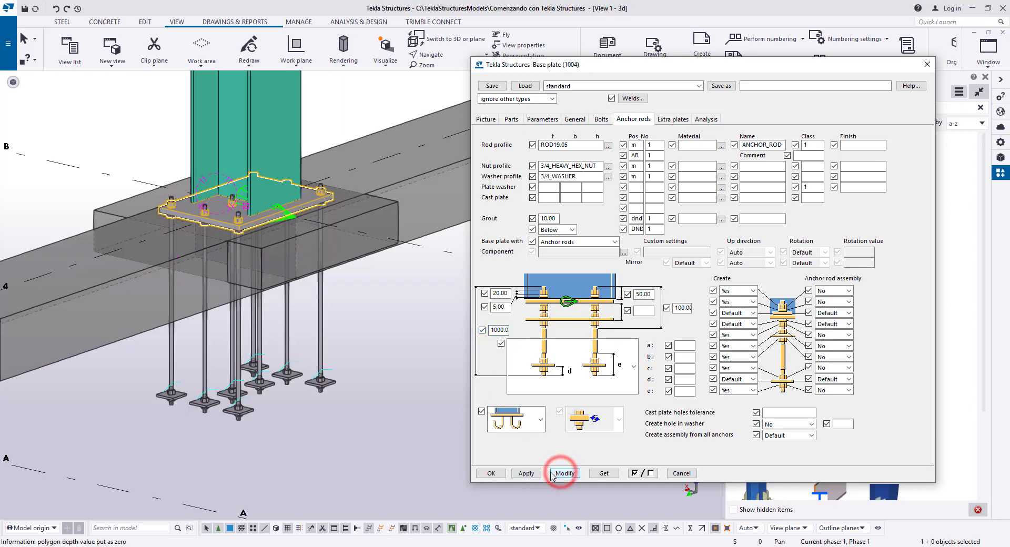
Redraw the view and examine the length of the anchor rods against the depth of the pad footing
right_click(417, 307)
left_click(445, 368)
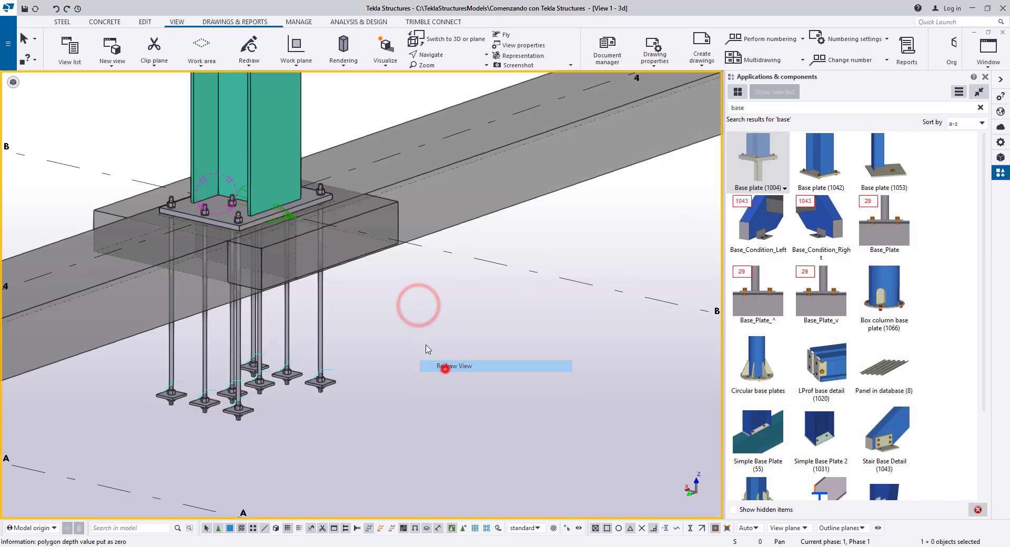
scroll(417, 316, "down", 2)
mouse_move(416, 312)
middle_mouse_down("ctrl")
mouse_move(540, 299)
mouse_move(417, 311)
middle_mouse_up("ctrl")
scroll(400, 295, "up", 4)
scroll(399, 295, "down", 3)
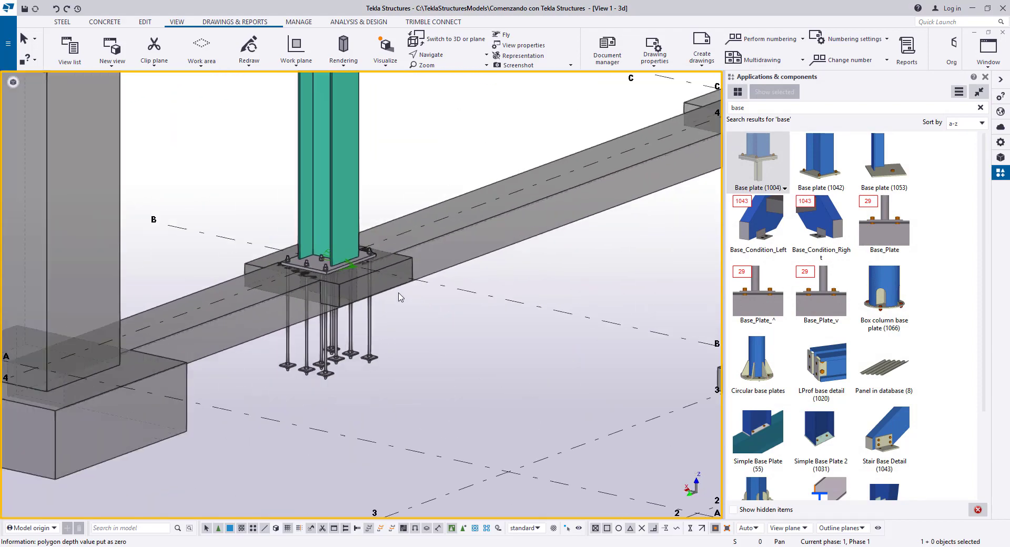
scroll(456, 331, "up", 2)
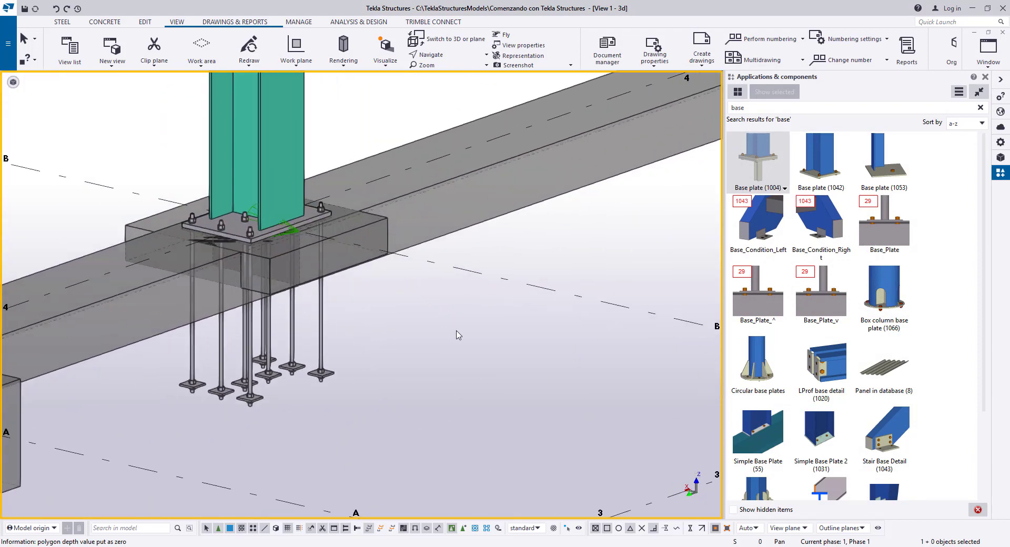
scroll(473, 329, "down", 2)
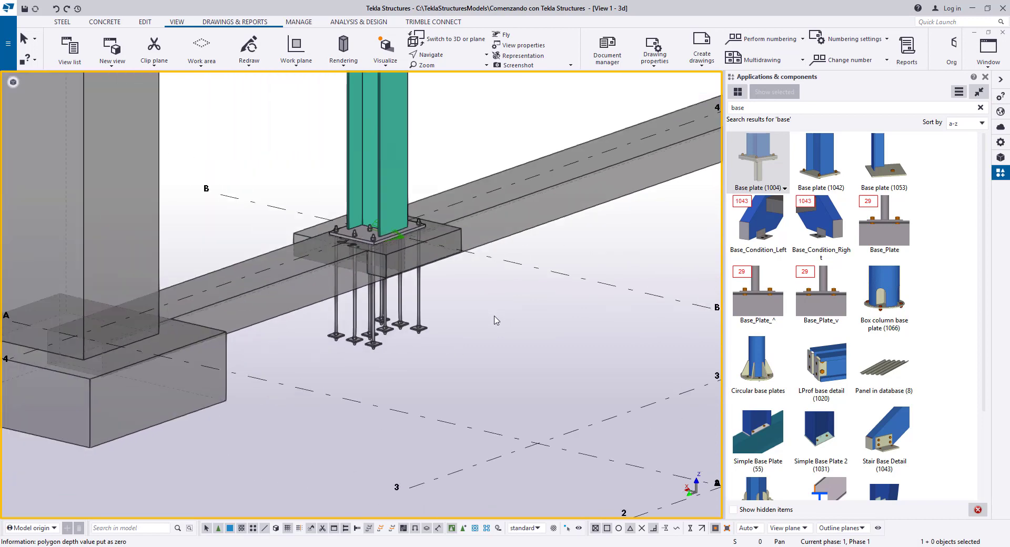
left_click(452, 232)
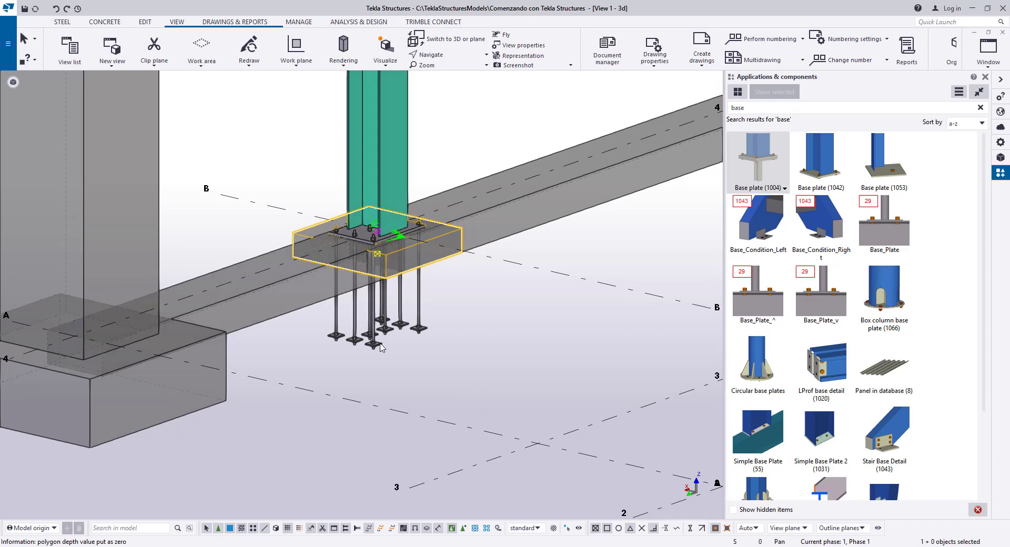
left_click(492, 328)
scroll(427, 230, "up", 5)
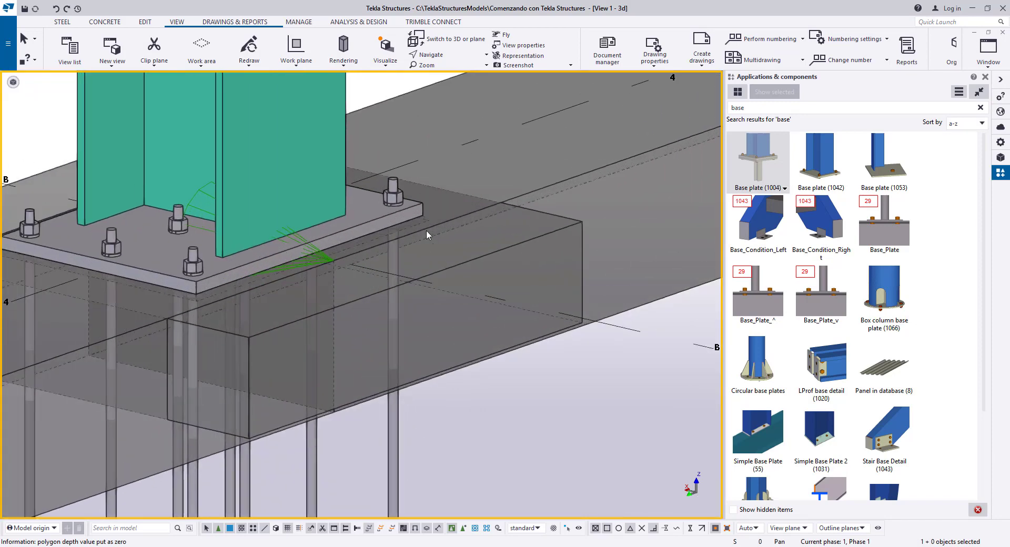
scroll(426, 231, "down", 4)
middle_click_drag(453, 354, 436, 275, "ctrl")
Set the bottom level of the pad footing under the teal column to -1500 mm and apply the change
left_click(441, 229)
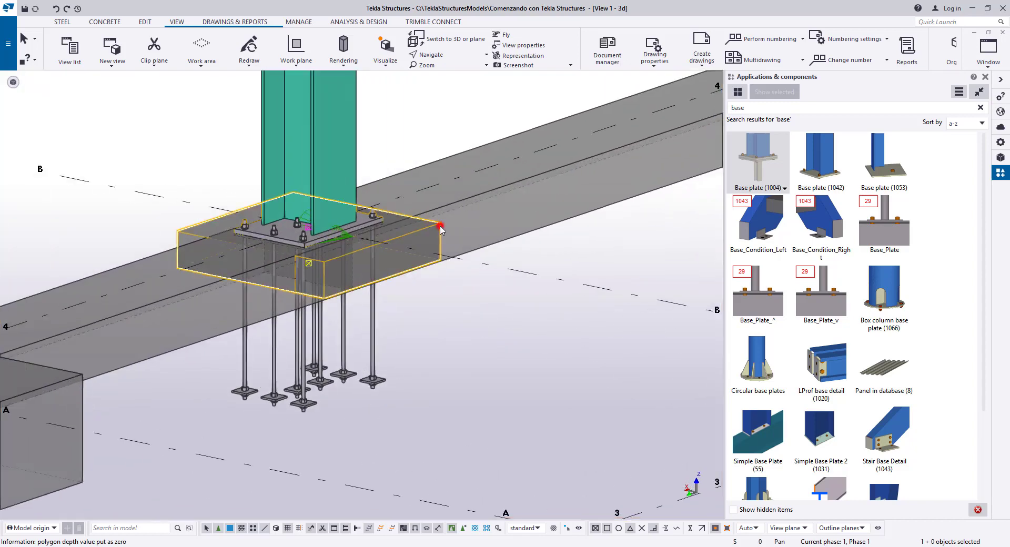
double_click(441, 230)
left_click(830, 249)
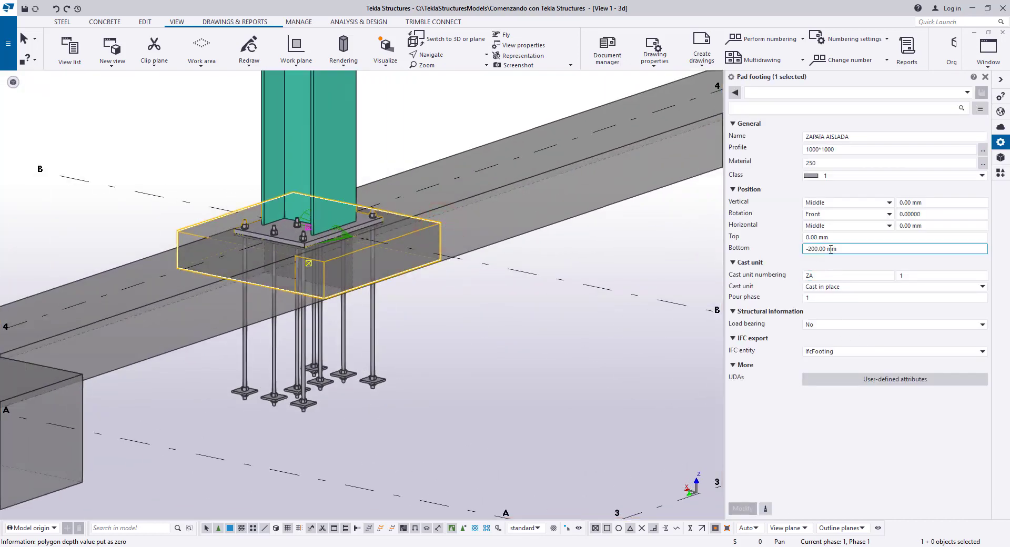
left_click_drag(808, 249, 814, 250)
type("150")
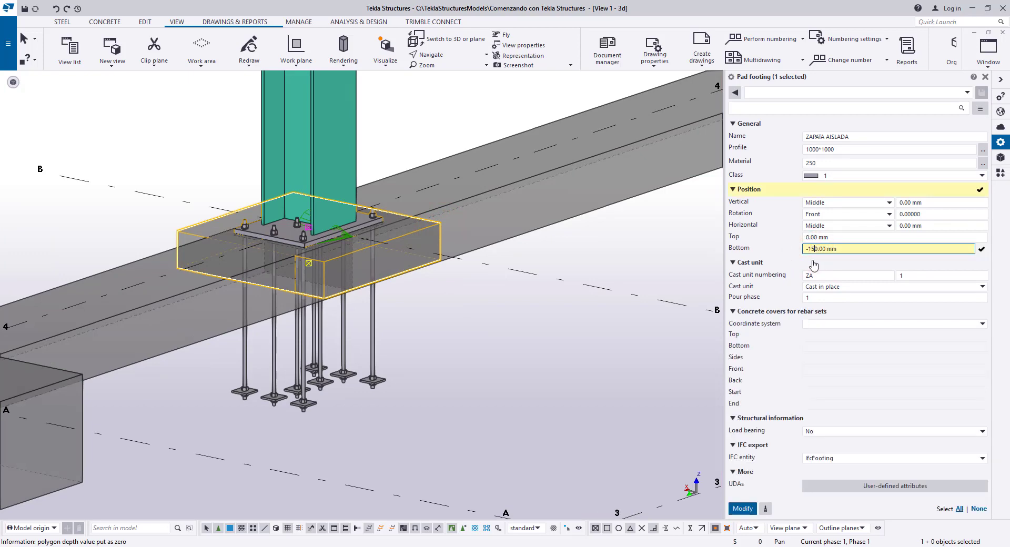
left_click(745, 508)
left_click(582, 349)
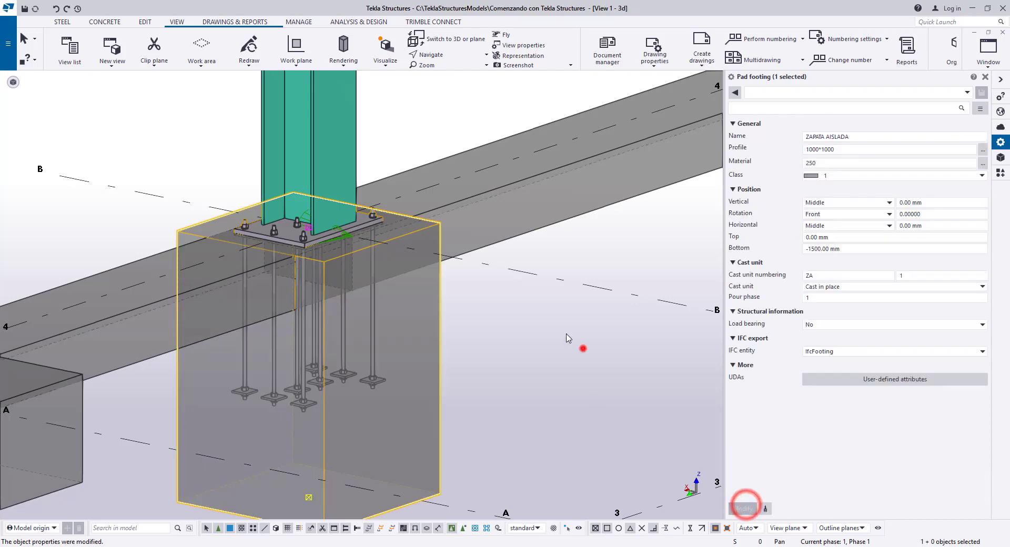
Set the bottom level of the pad footing under the teal column to -1000 mm and apply the change
scroll(505, 322, "down", 3)
middle_click_drag(485, 314, 436, 326, "ctrl")
scroll(436, 326, "up", 2)
left_click(446, 322)
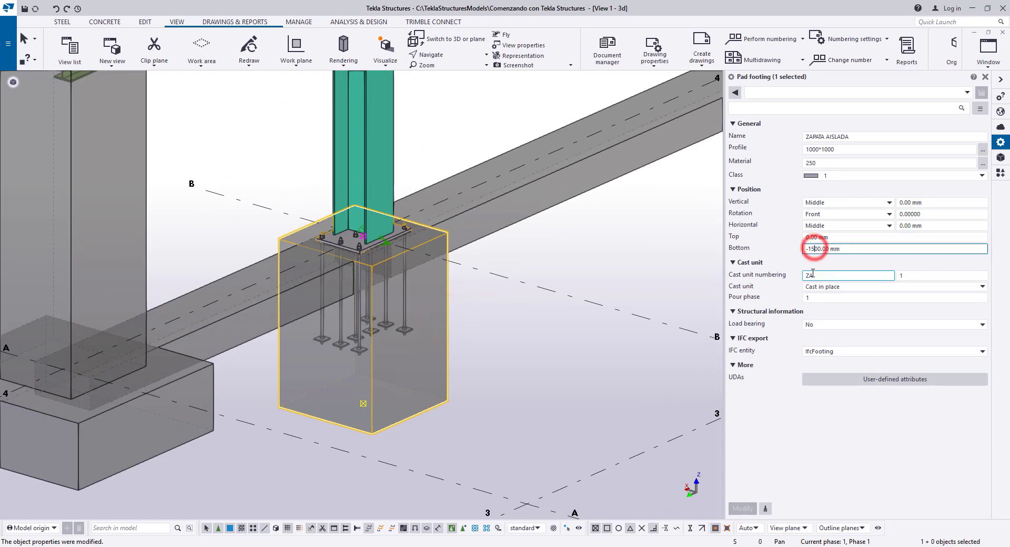
key("BackSpace")
type("0")
left_click(745, 509)
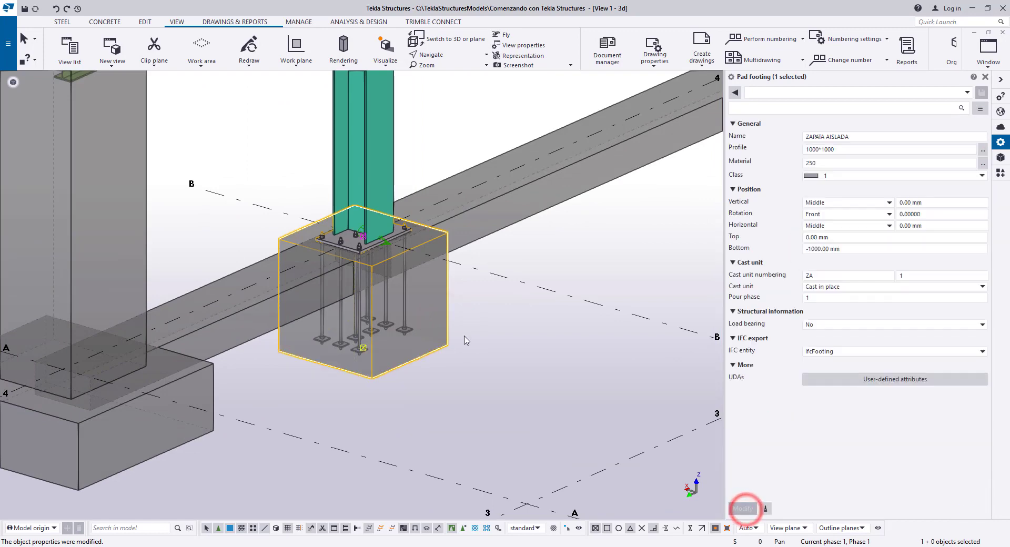
Examine the resized pad footing and the whole frame from several sides, including the columns, footings and diagonal braces
left_click(489, 323)
scroll(489, 323, "down", 2)
mouse_move(481, 322)
middle_mouse_down("ctrl")
mouse_move(450, 298)
mouse_move(450, 279)
mouse_move(475, 314)
middle_mouse_up("ctrl")
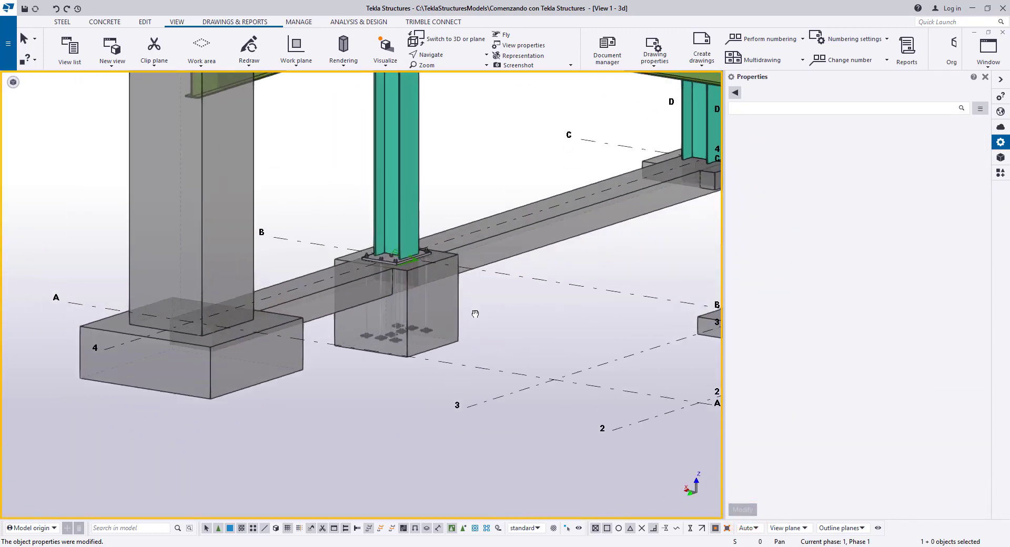
right_click(541, 243)
left_click(558, 295)
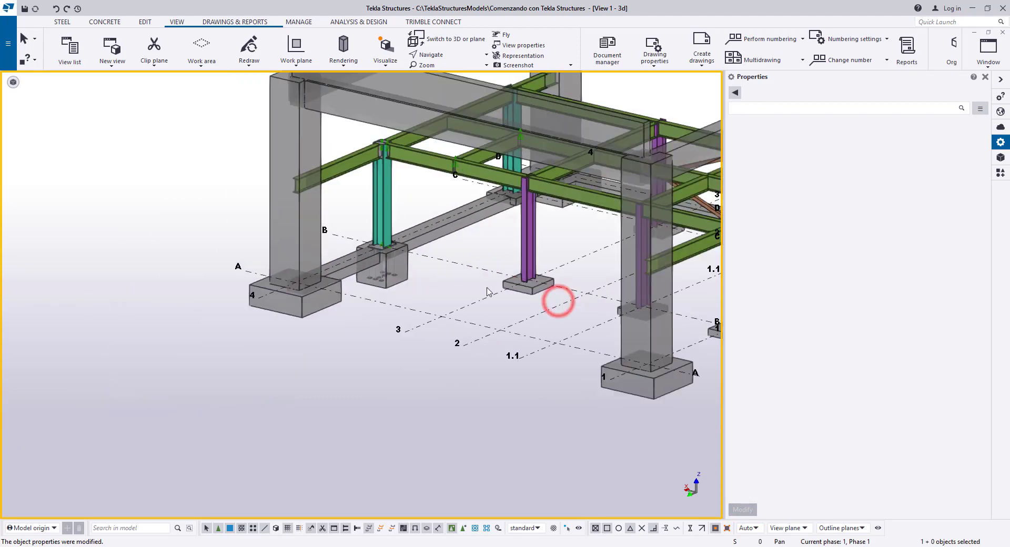
scroll(450, 296, "up", 5)
scroll(451, 297, "down", 4)
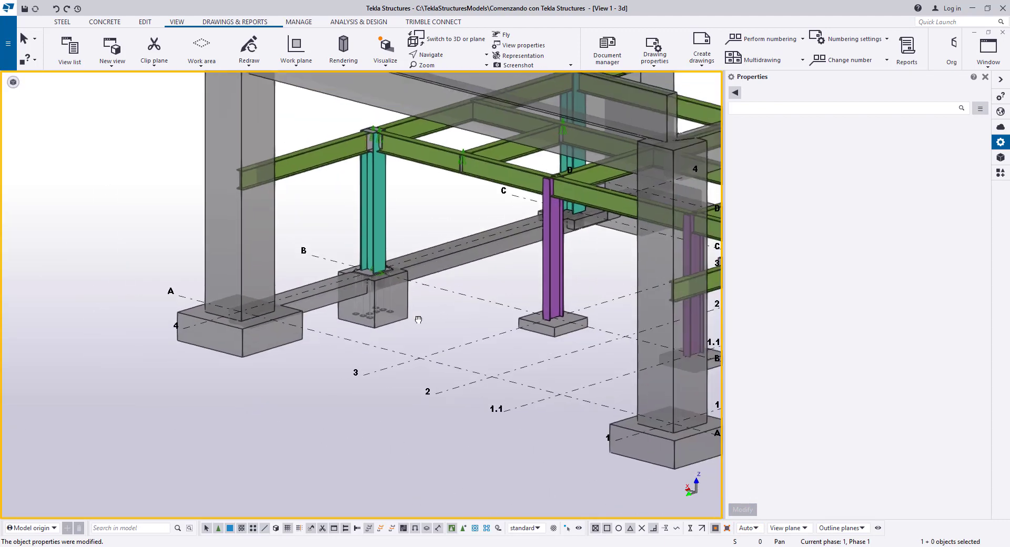
middle_click_drag(419, 318, 372, 383)
scroll(318, 343, "up", 6)
scroll(326, 336, "down", 3)
scroll(326, 335, "down", 4)
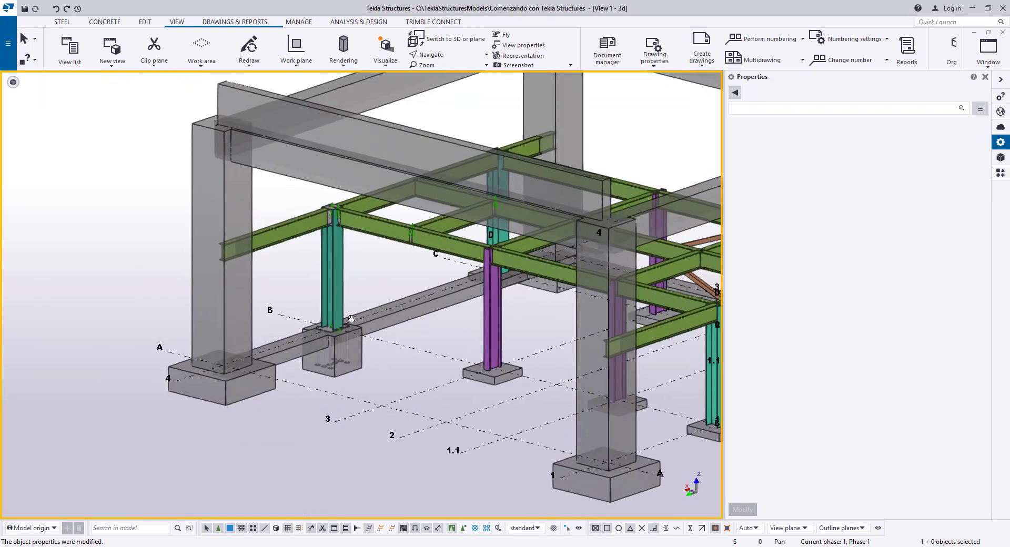
scroll(326, 316, "up", 3)
scroll(326, 295, "down", 3)
scroll(326, 269, "up", 2)
scroll(326, 269, "down", 3)
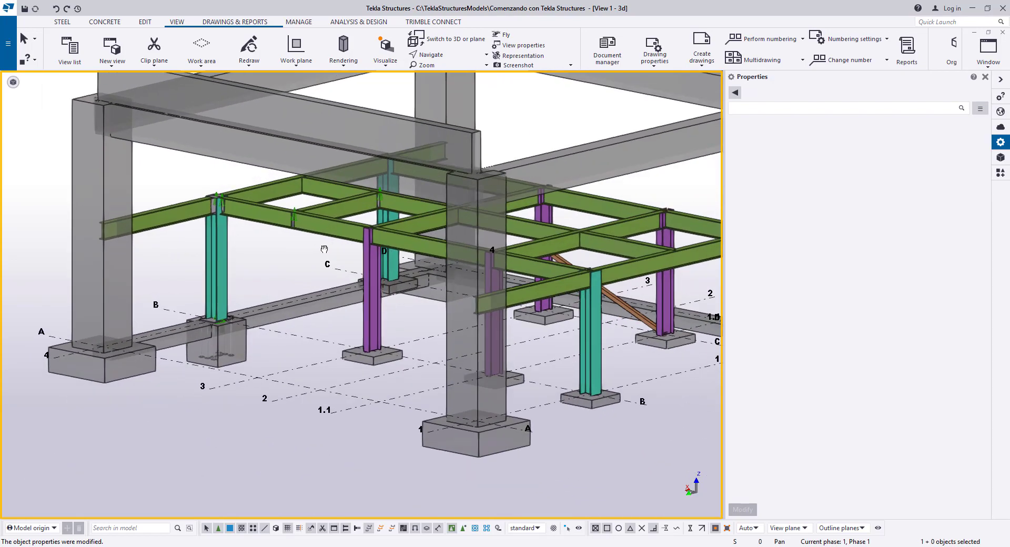
scroll(325, 261, "up", 2)
middle_click_drag(324, 258, 339, 274, "ctrl")
scroll(323, 260, "down", 2)
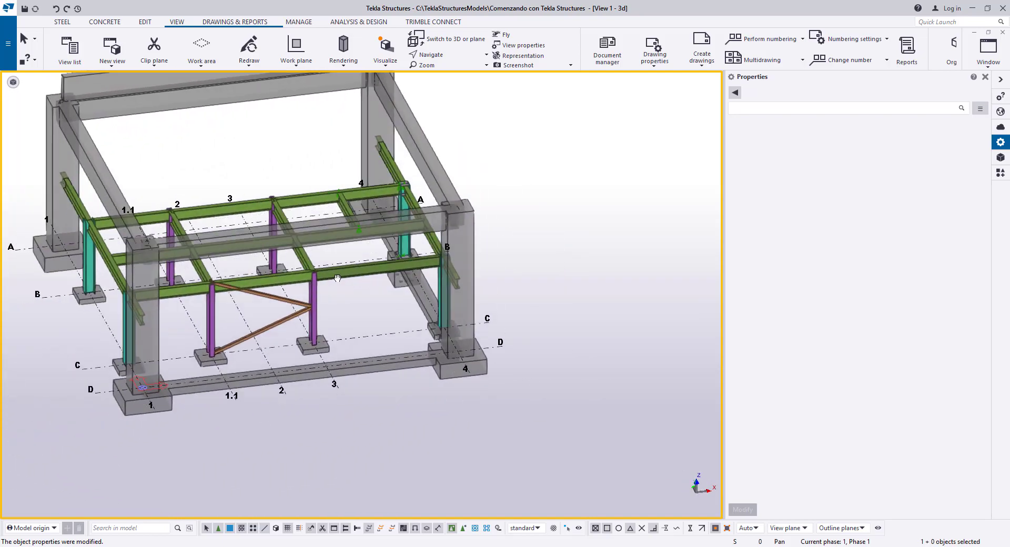
Inspect the joint of the two diagonal braces at the purple column and browse the Bracing connections under Steel Detailing for a suitable type
scroll(329, 285, "up", 8)
scroll(332, 286, "down", 7)
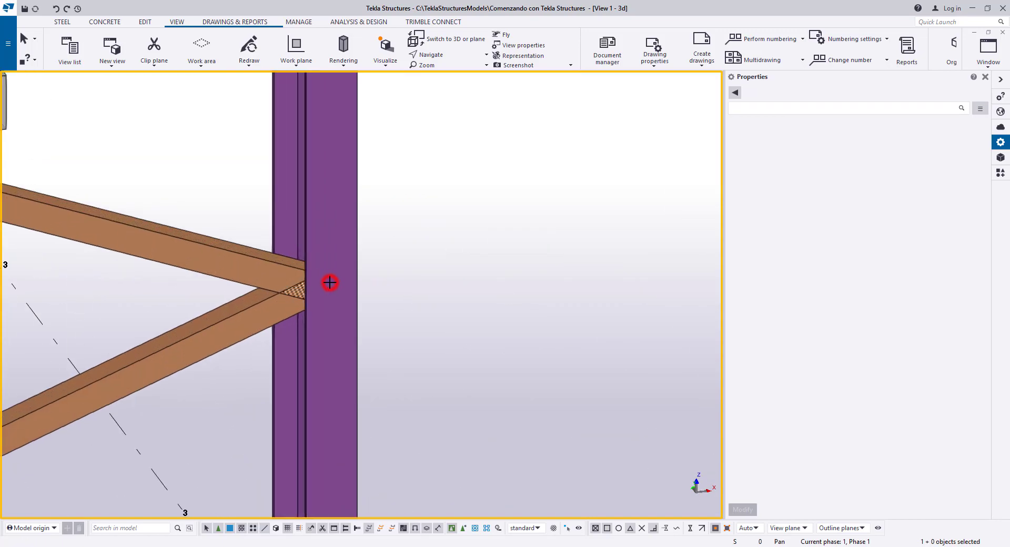
scroll(361, 291, "up", 2)
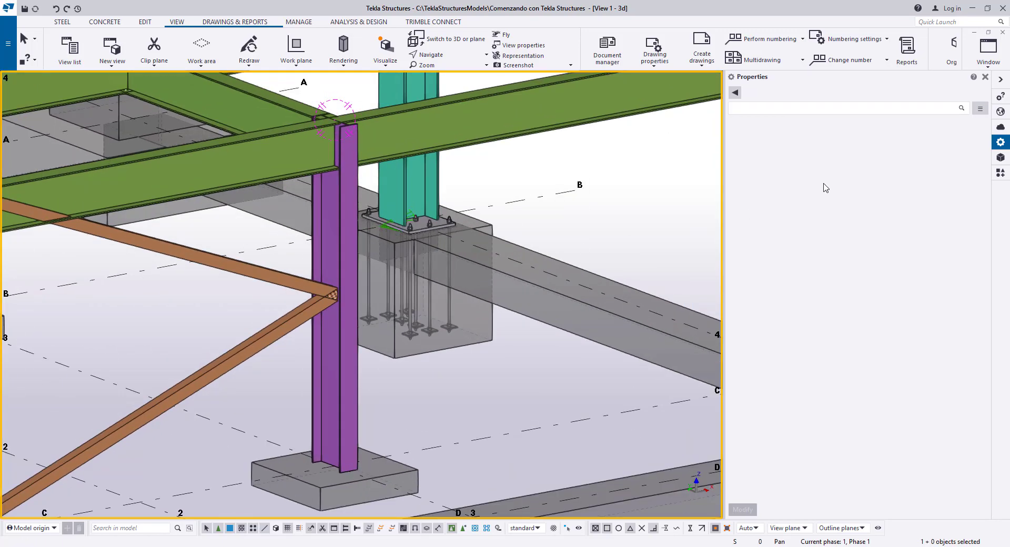
left_click(1000, 174)
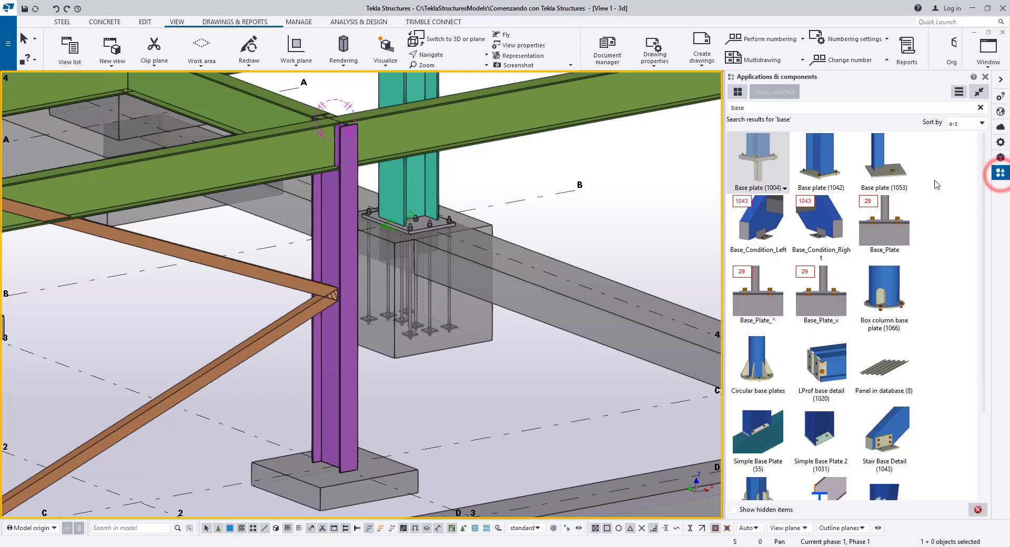
left_click(980, 107)
left_click(748, 165)
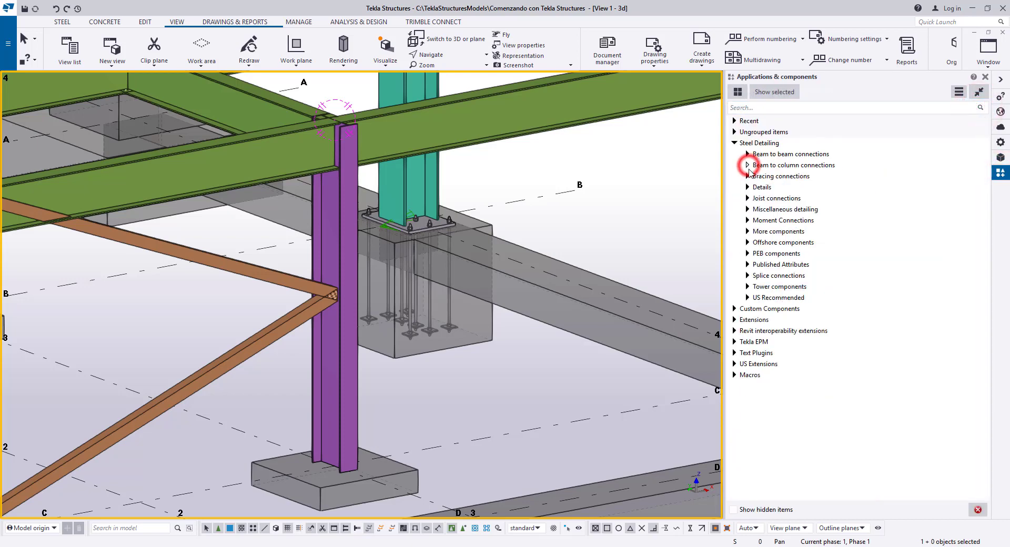
left_click(748, 176)
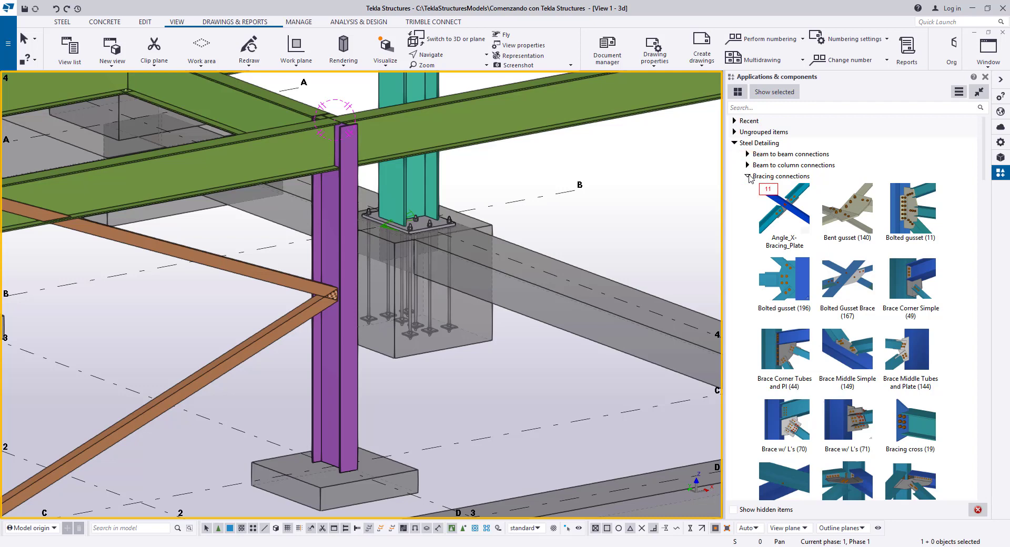
scroll(326, 303, "up", 5)
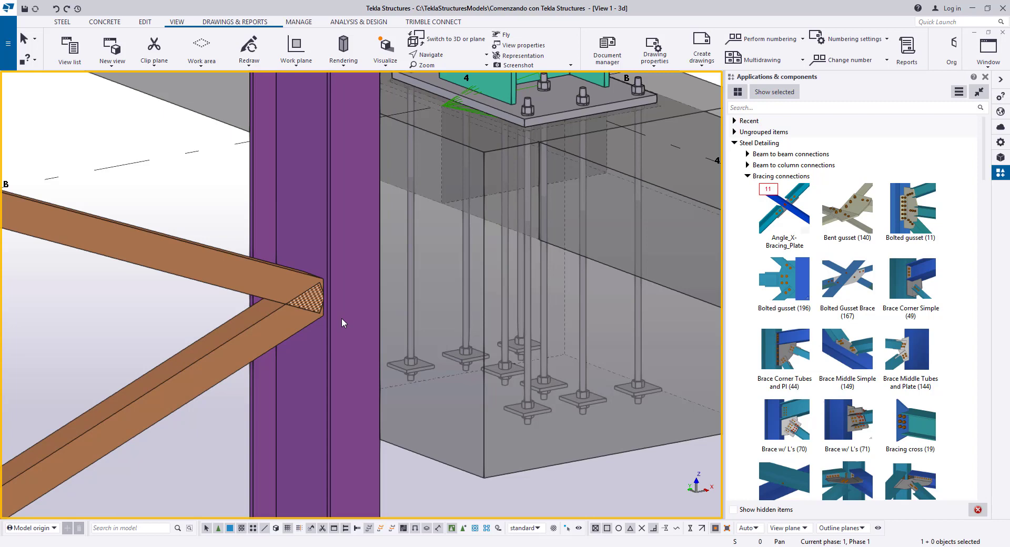
scroll(762, 307, "down", 1)
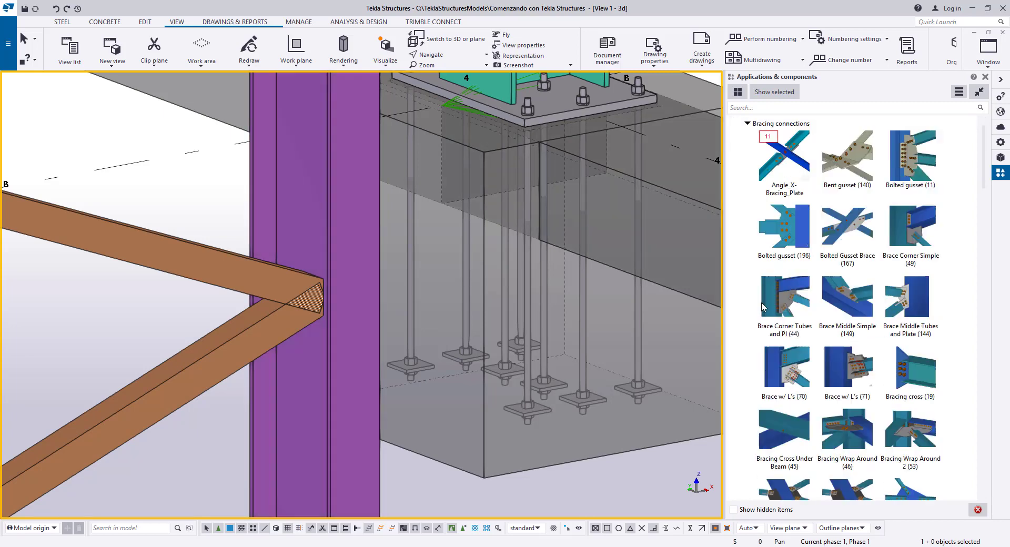
scroll(863, 309, "down", 1)
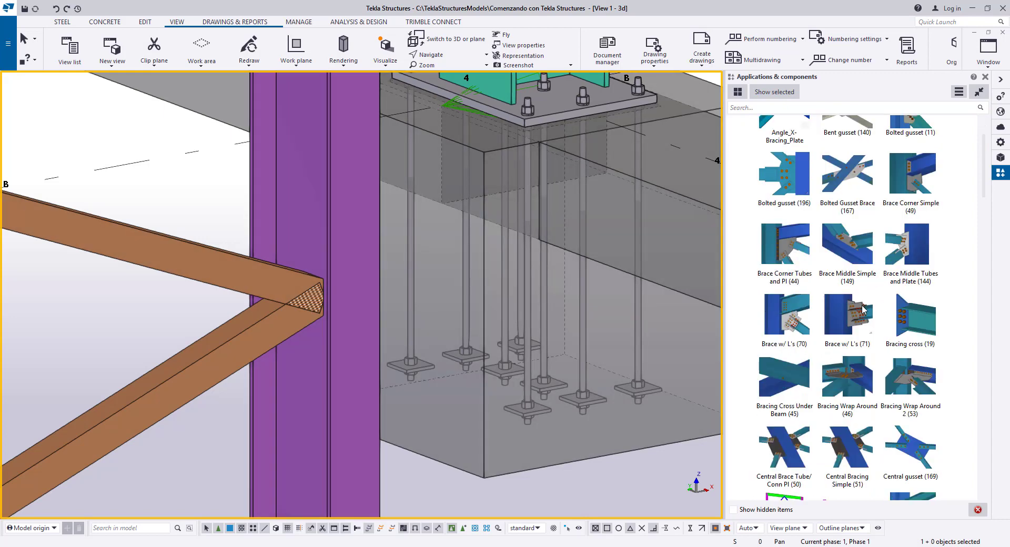
scroll(862, 309, "down", 5)
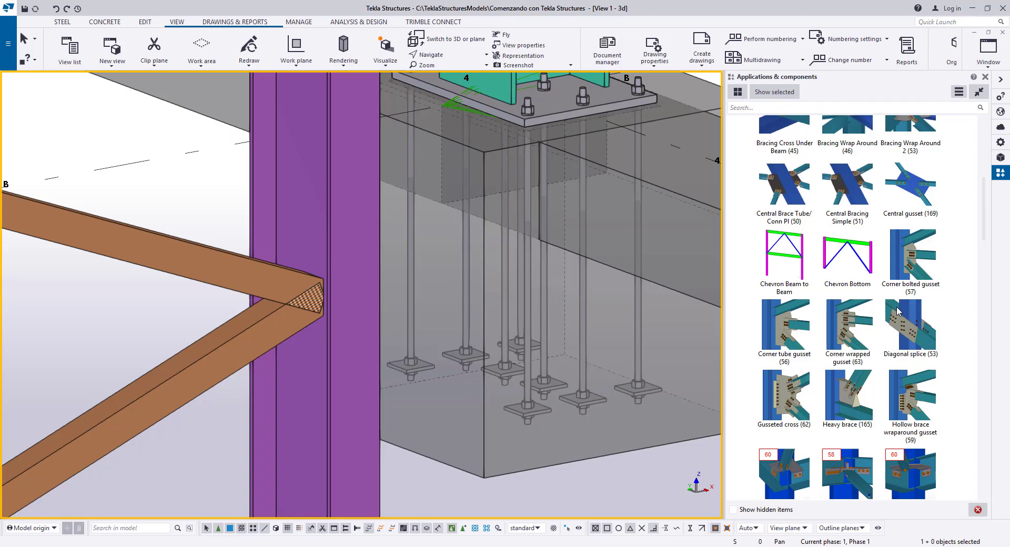
scroll(897, 311, "down", 8)
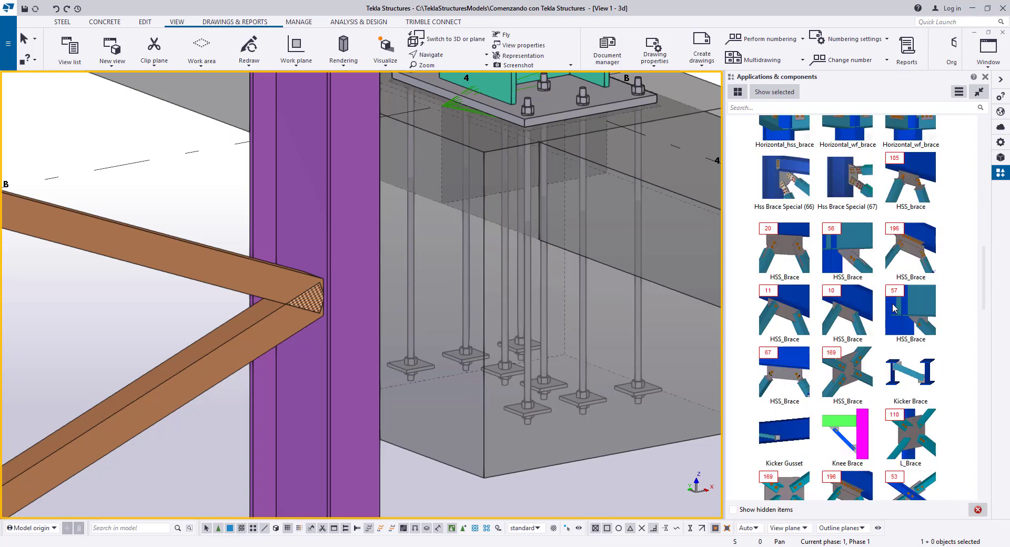
scroll(892, 303, "down", 2)
scroll(893, 308, "down", 2)
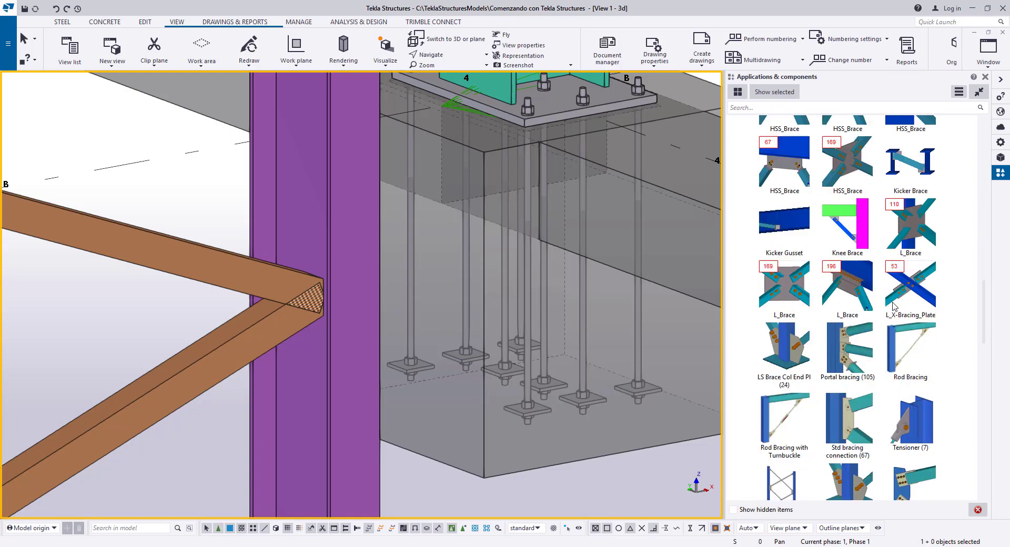
Search the component catalog for "tube" and choose the Tube gusset (20) connection
middle_click_drag(503, 307, 663, 255)
scroll(466, 233, "up", 2)
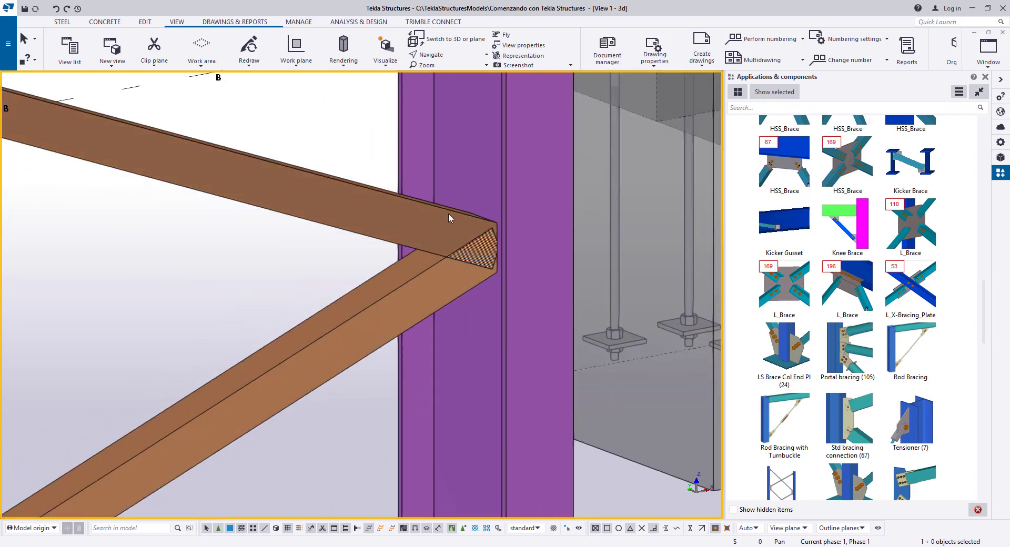
left_click(768, 109)
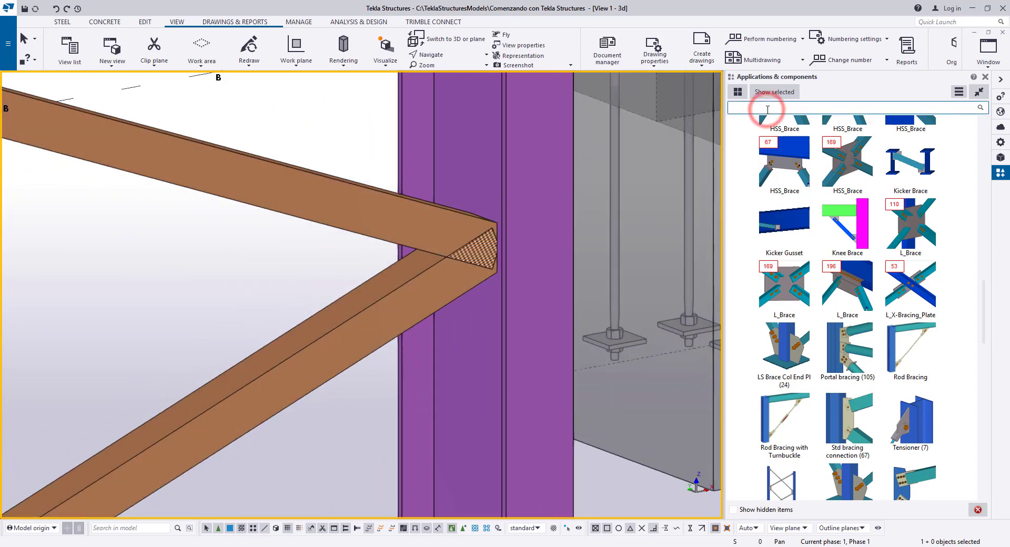
type("tube")
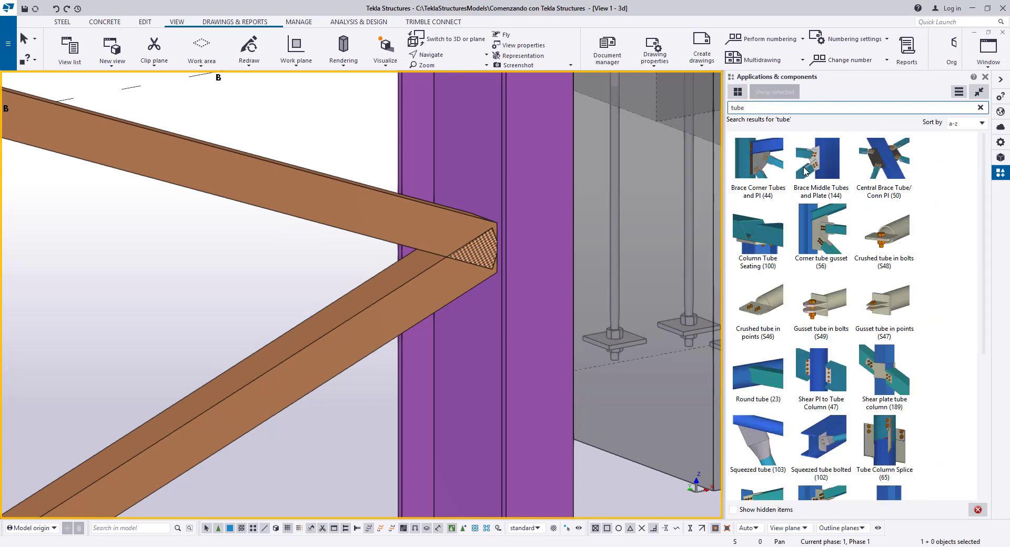
left_click(813, 228)
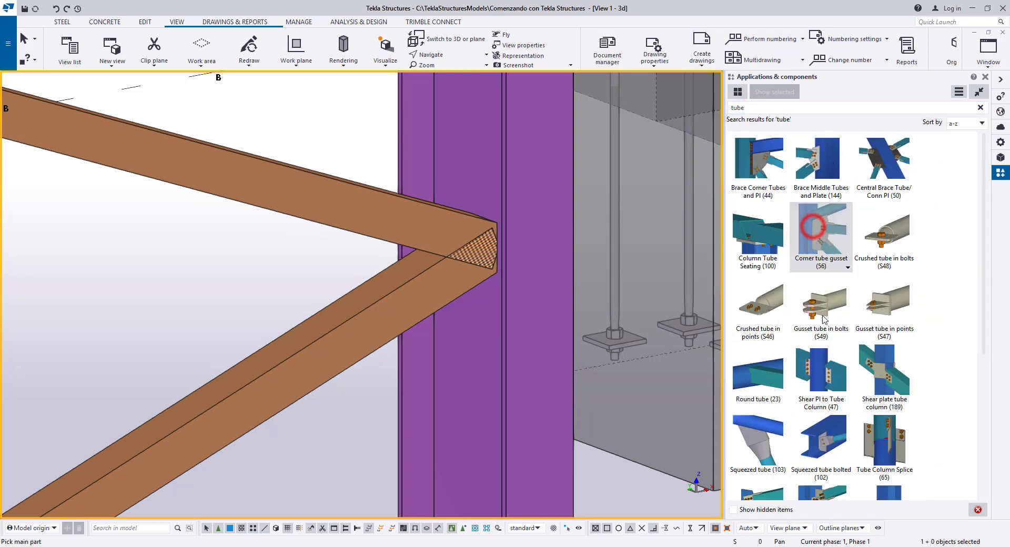
scroll(813, 229, "down", 3)
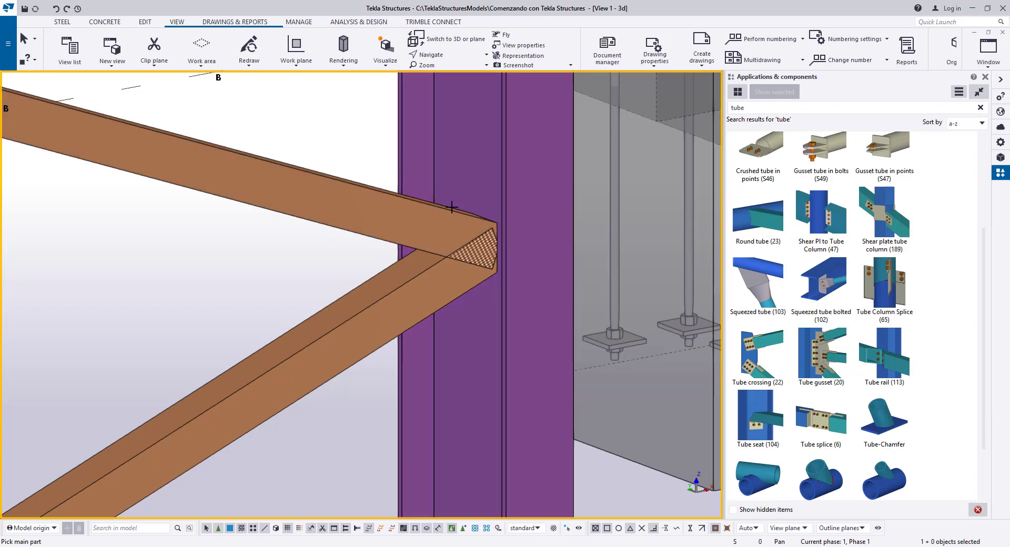
left_click(828, 362)
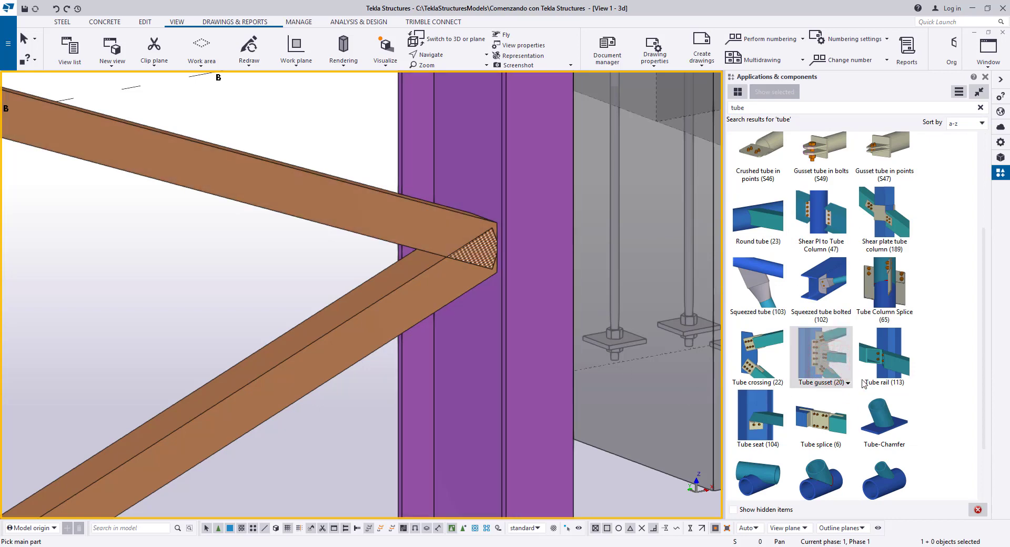
Create the gusset connection with the purple column as main part and the two brown diagonal braces as secondary parts
left_click(562, 301)
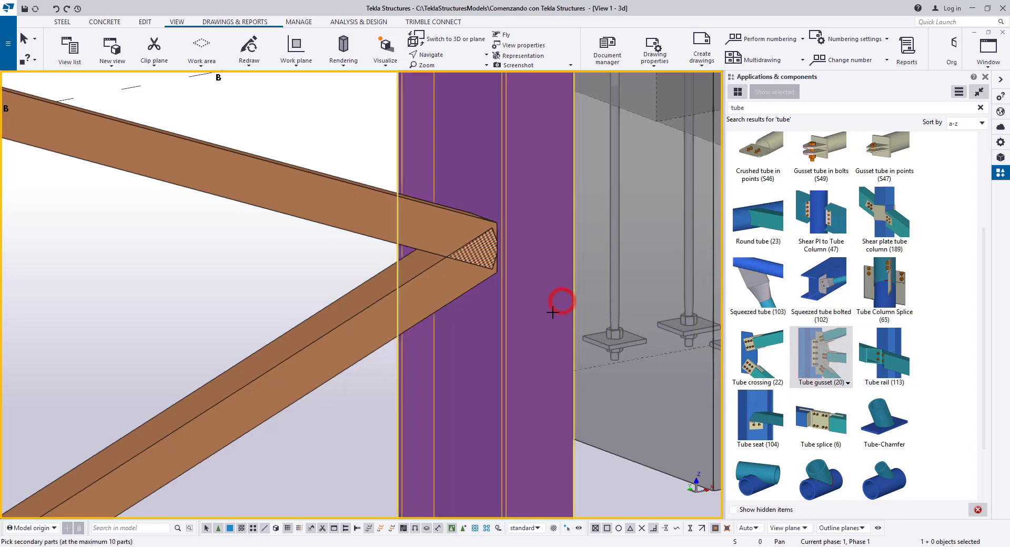
left_click(344, 349)
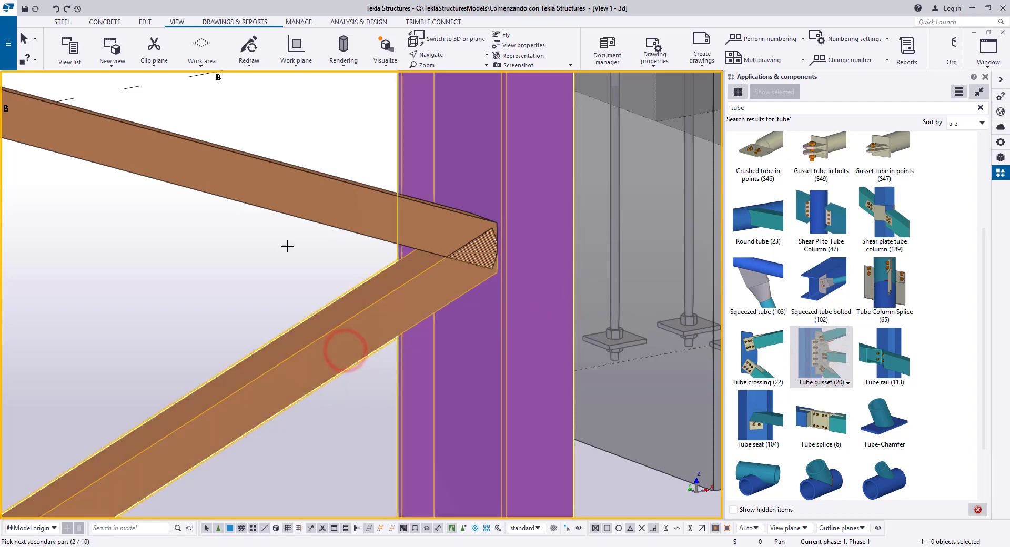
left_click(301, 213)
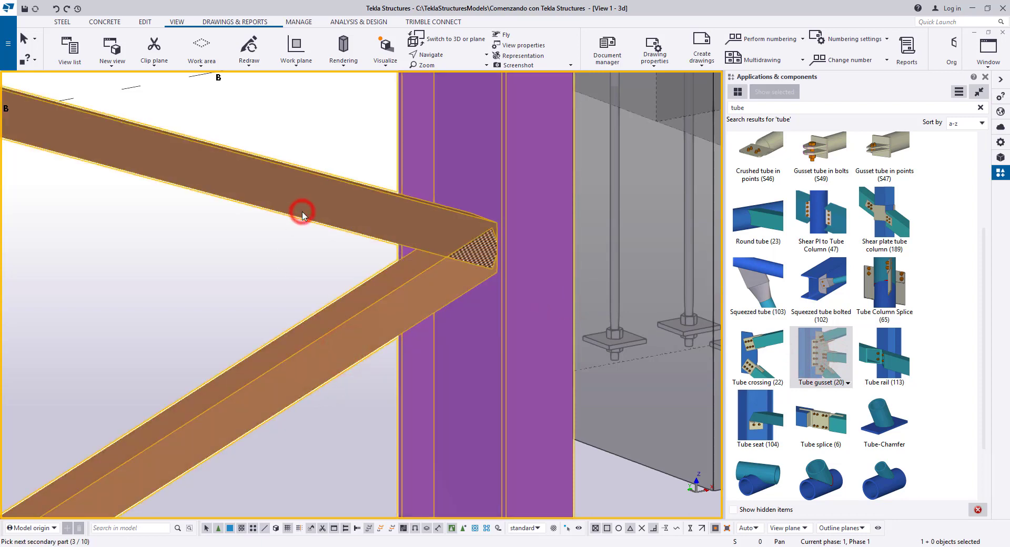
middle_click(308, 271)
right_click(291, 236)
left_click(300, 240)
left_click(286, 260)
scroll(287, 260, "down", 2)
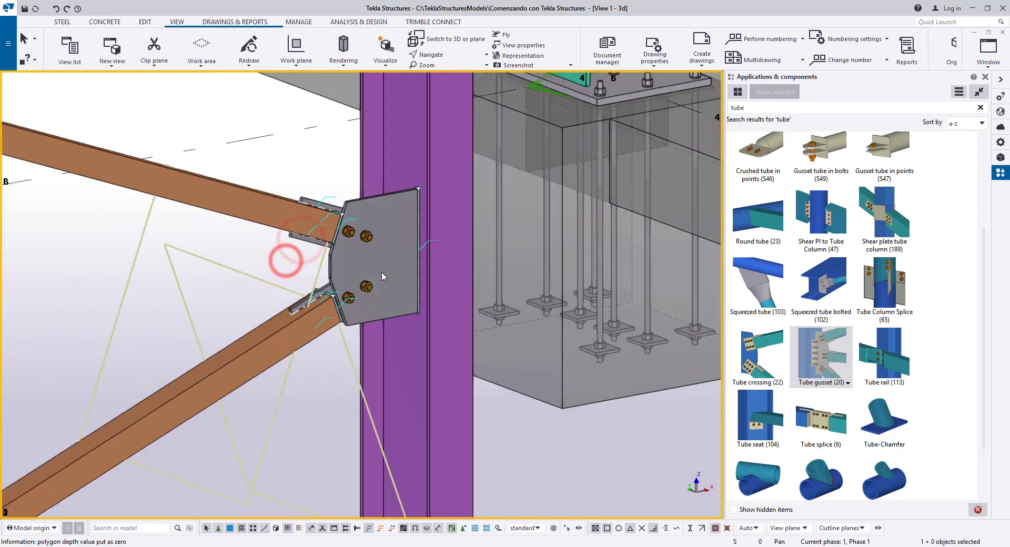
Move the lower brace's end point at the purple column base 300 mm up along the column
key("v")
left_click(381, 271)
scroll(381, 272, "down", 3)
mouse_move(417, 287)
middle_mouse_down("ctrl")
mouse_move(540, 264)
mouse_move(282, 293)
mouse_move(214, 286)
mouse_move(415, 300)
middle_mouse_up("ctrl")
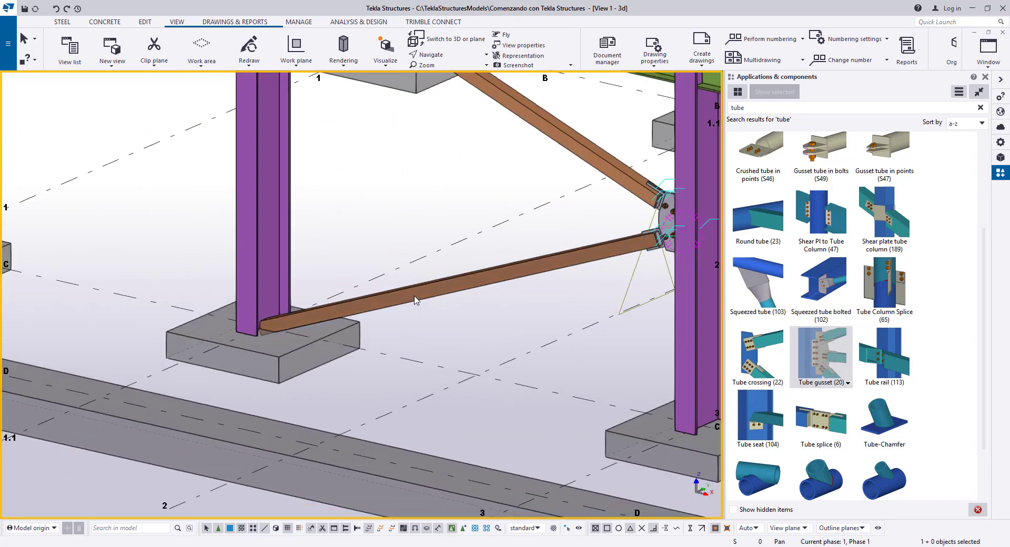
scroll(287, 320, "up", 2)
left_click(287, 320)
scroll(223, 321, "up", 2)
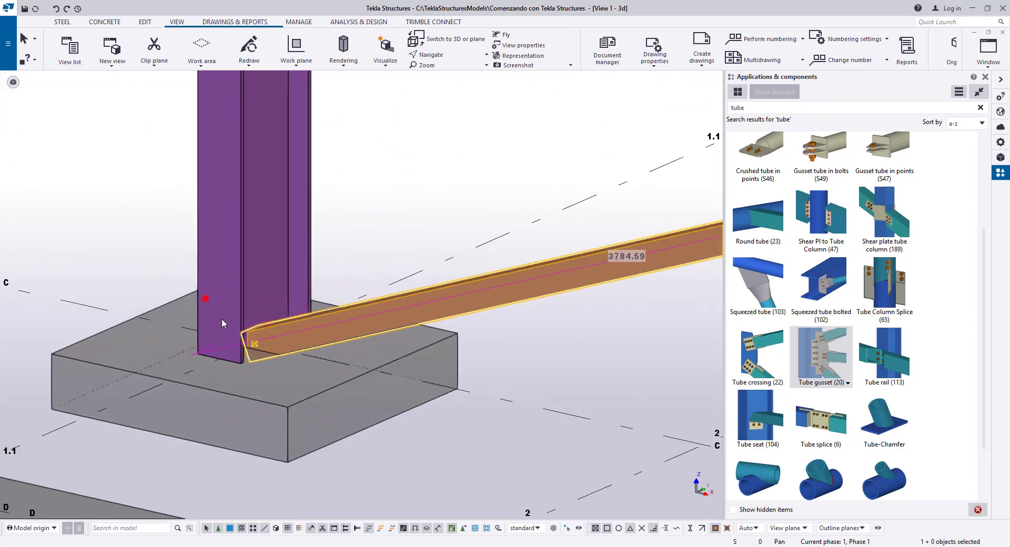
left_click(254, 343)
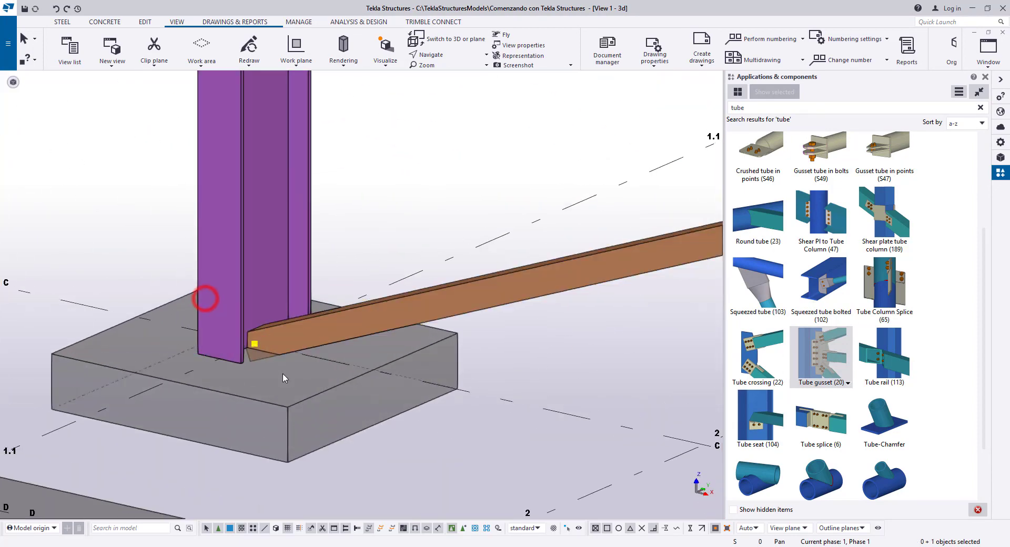
right_click(249, 340)
left_click(284, 409)
left_click(254, 342)
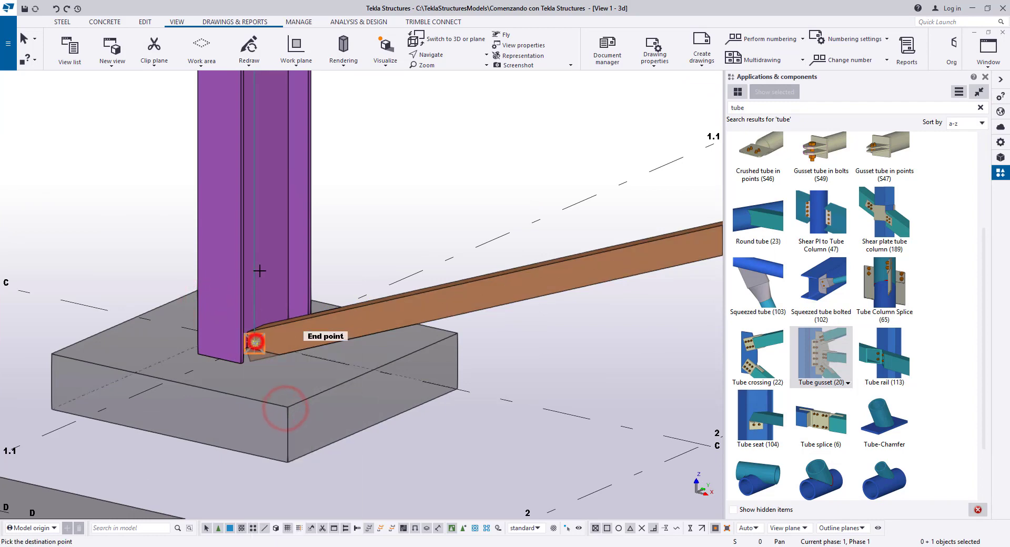
scroll(261, 265, "down", 5)
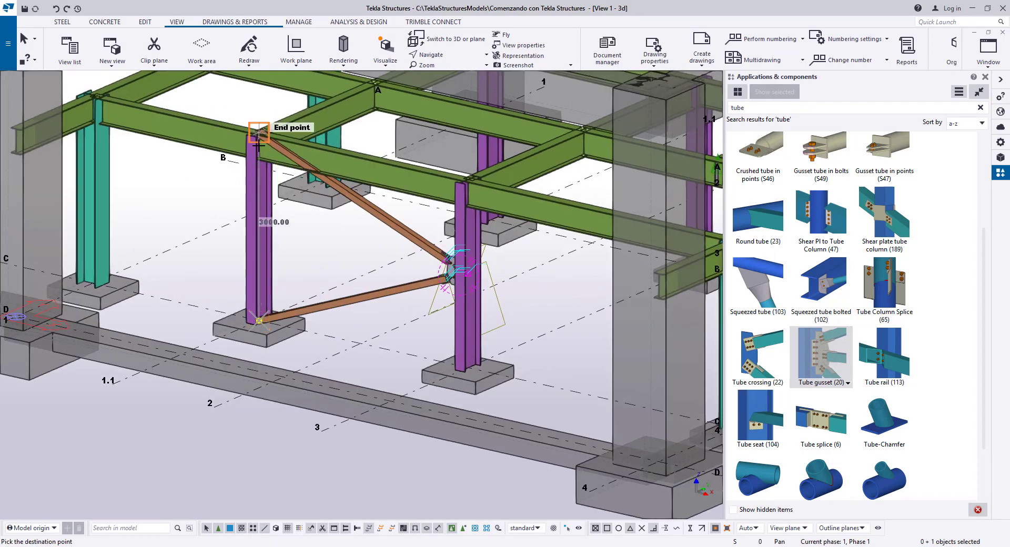
type("30")
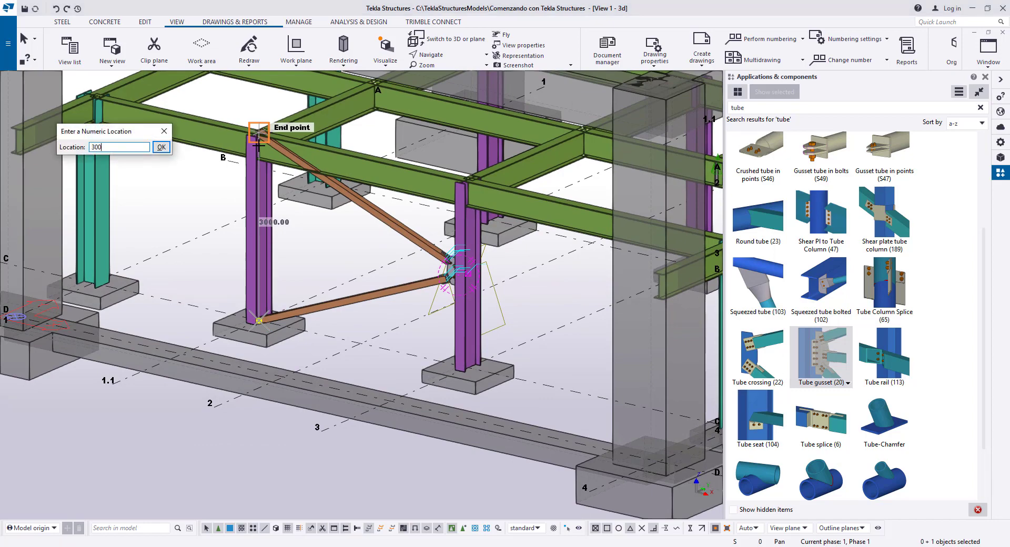
type("0")
key("Return")
Create a Tube gusset (20) connection with the purple column as main part and the raised lower brace as secondary part, and redraw the view
scroll(316, 266, "up", 4)
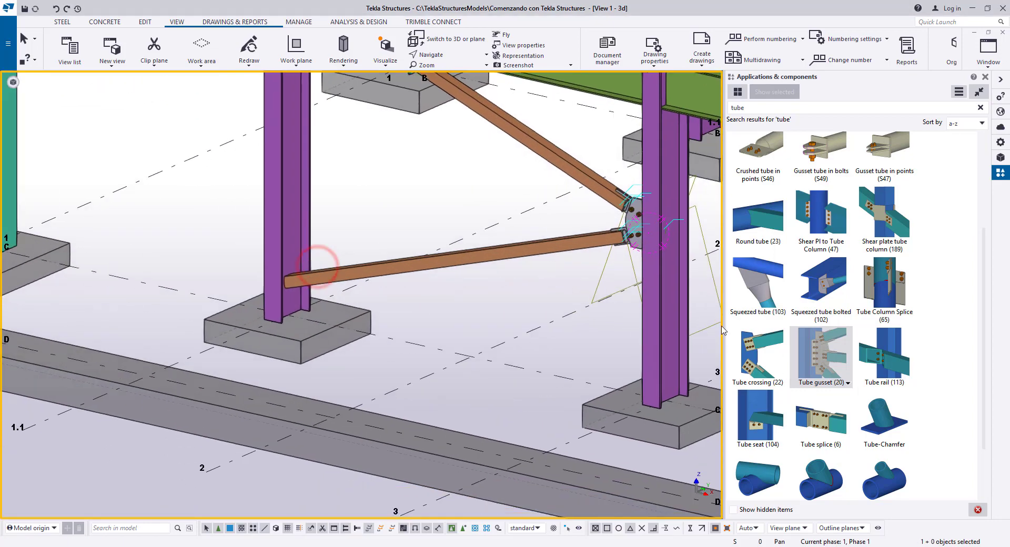
scroll(318, 266, "up", 5)
left_click(236, 216)
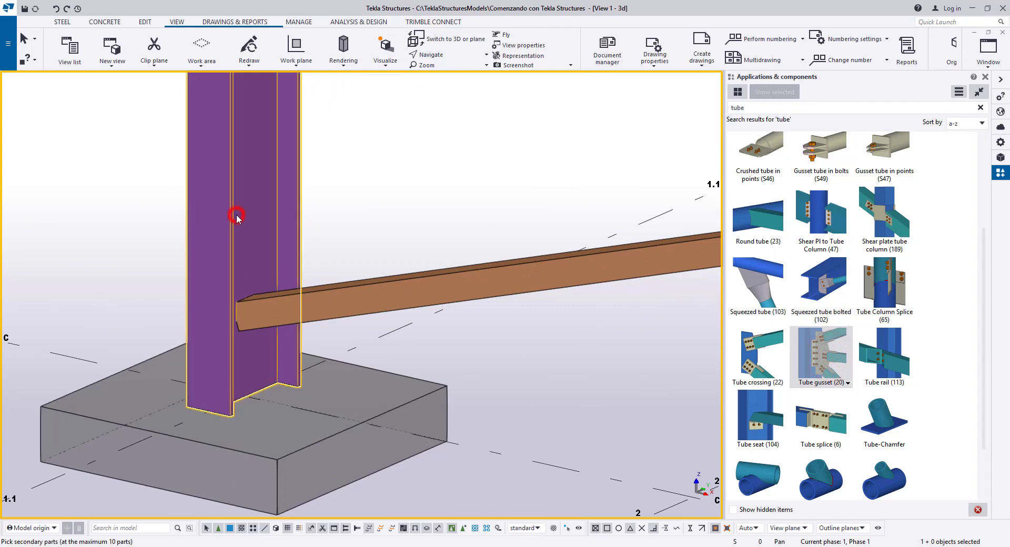
left_click(367, 296)
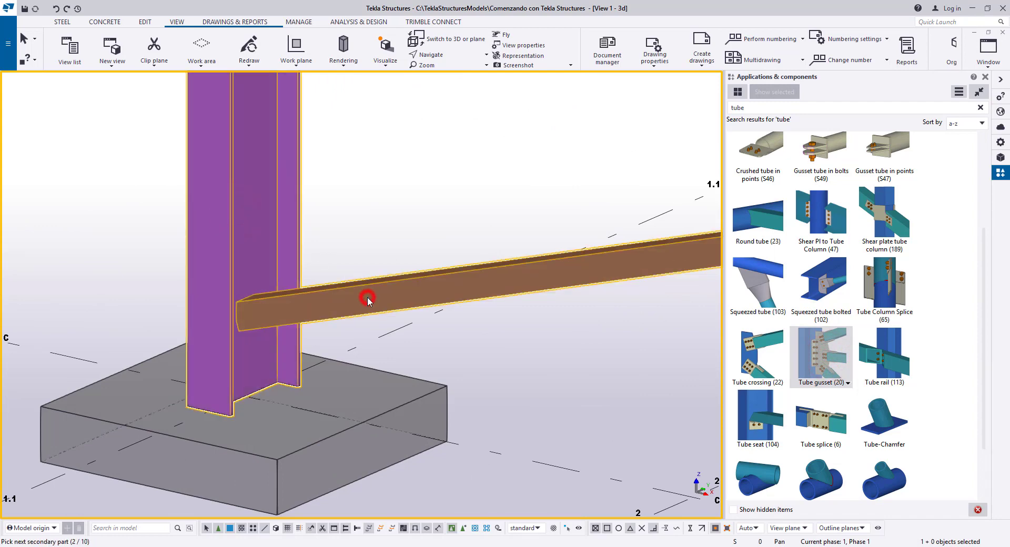
middle_click(367, 243)
right_click(367, 209)
left_click(375, 218)
right_click(365, 197)
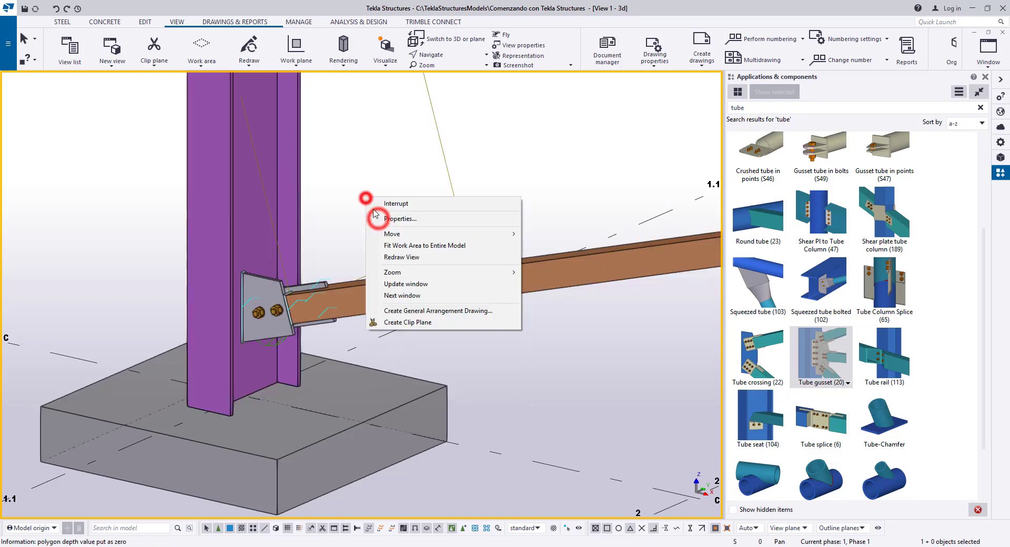
left_click(403, 256)
Create a Tube gusset (20) connection with the green beam as main part and the upper brace as secondary part, and redraw the view
scroll(357, 258, "down", 5)
middle_click_drag(420, 277, 347, 152, "ctrl")
scroll(336, 131, "up", 3)
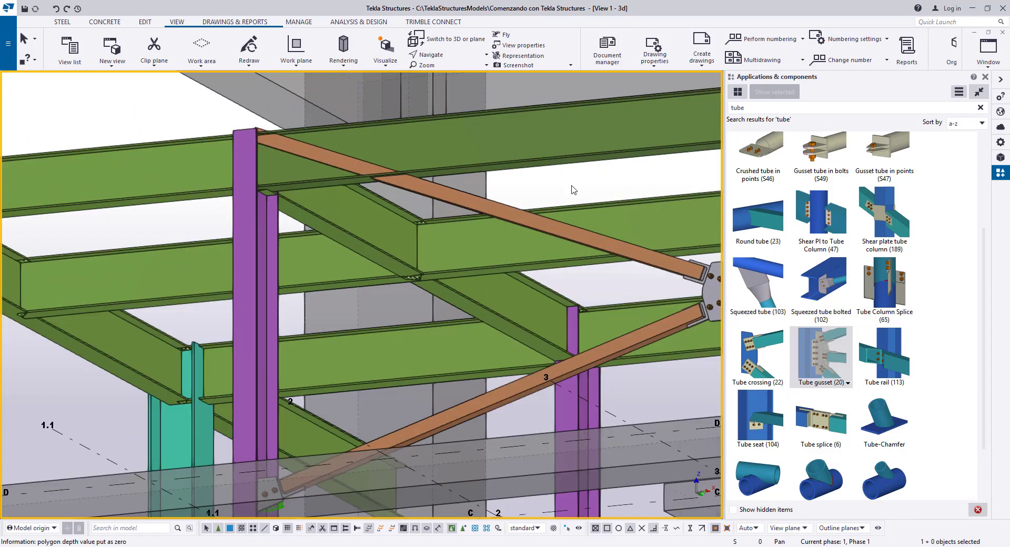
left_click(828, 334)
left_click(455, 144)
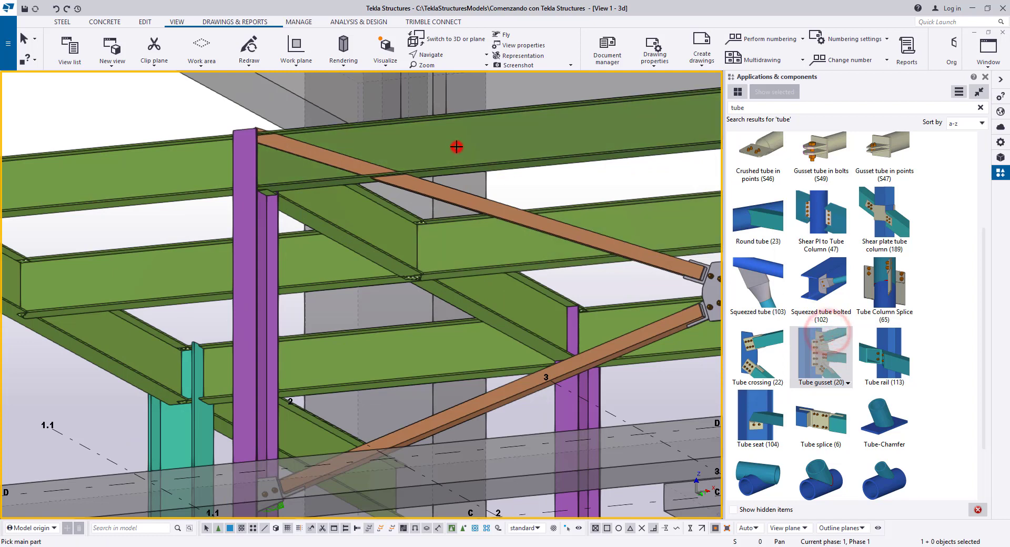
left_click(451, 192)
middle_click(523, 193)
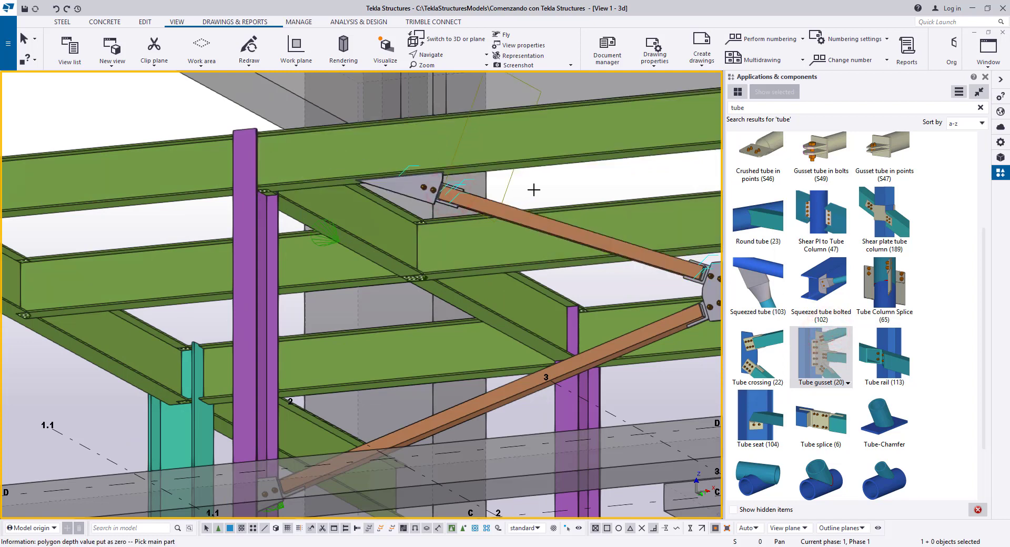
right_click(534, 190)
left_click(538, 193)
right_click(567, 181)
left_click(588, 241)
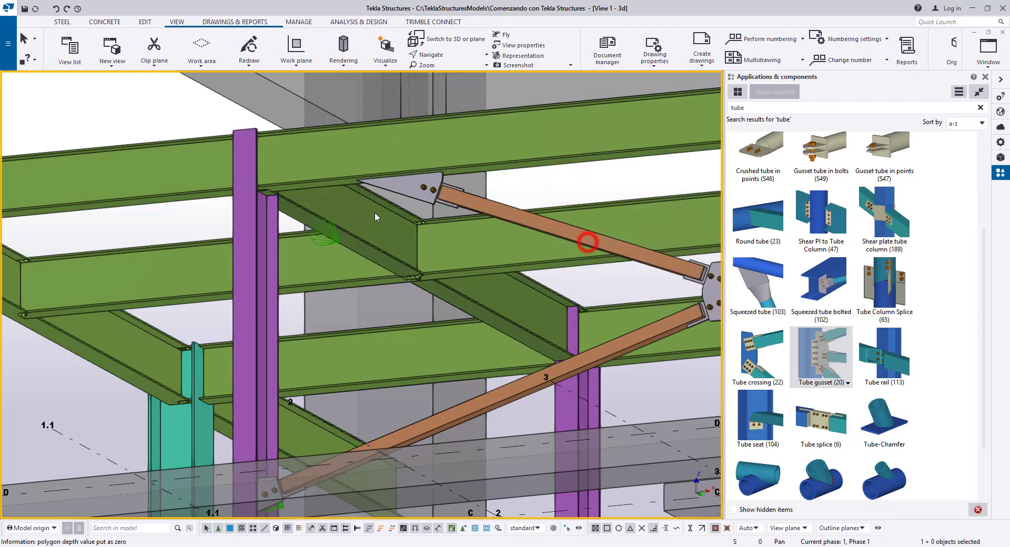
Examine the green beam joints without connections and the whole frame from the other side
scroll(375, 214, "down", 3)
middle_click_drag(377, 221, 275, 350, "ctrl")
scroll(408, 342, "down", 3)
scroll(568, 275, "up", 6)
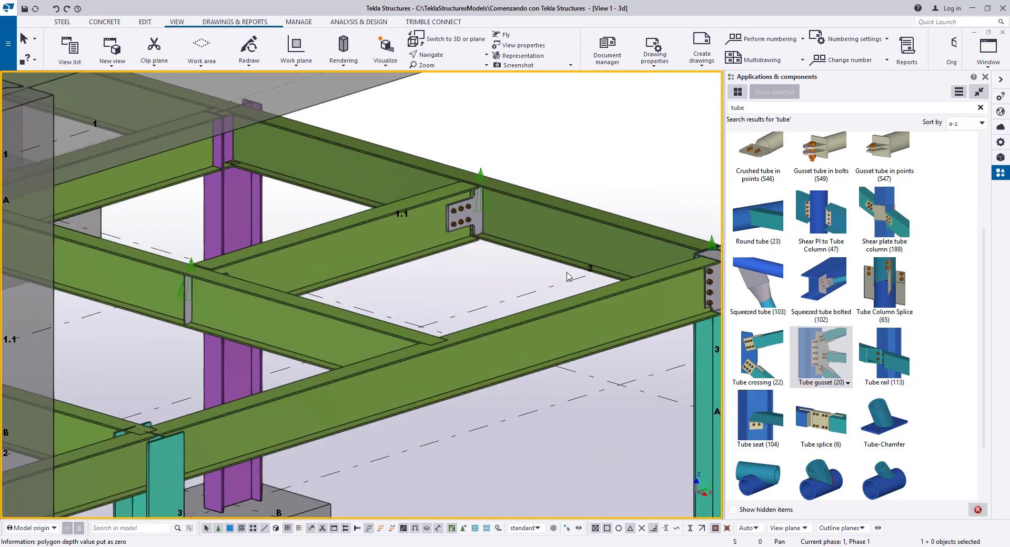
scroll(568, 275, "down", 6)
middle_click_drag(547, 300, 521, 330)
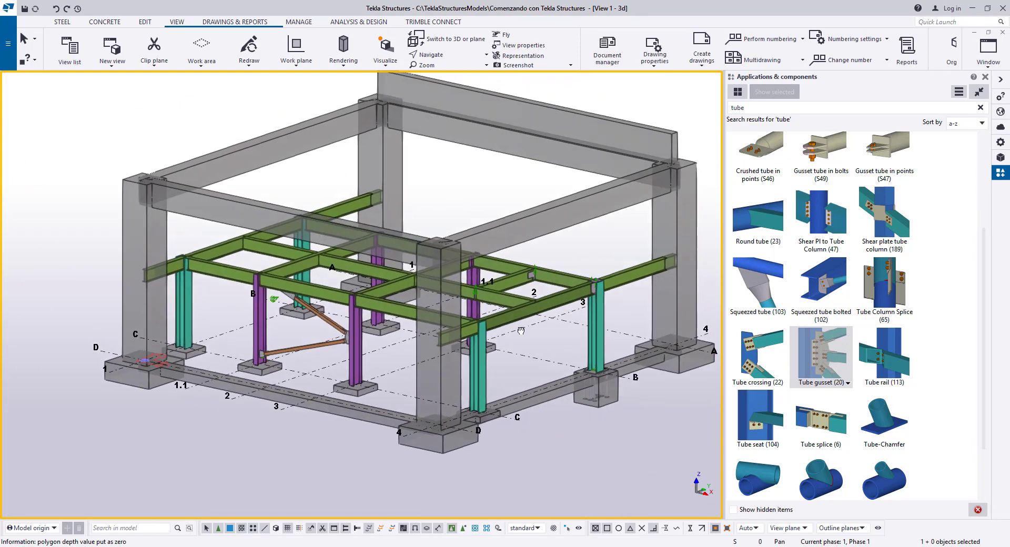